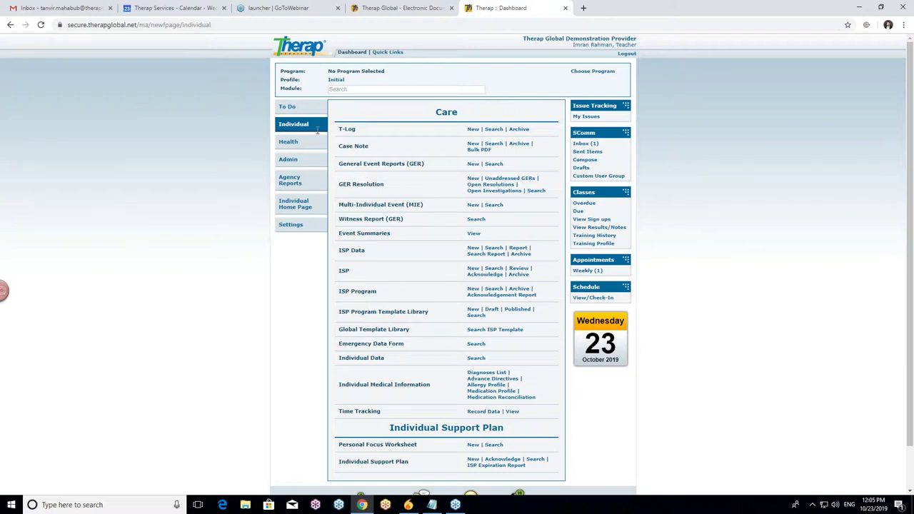
- Start a new General Event Report for the Behaviour program and the second individual in its list
{"action": "left_click", "coordinate": [472, 168]}
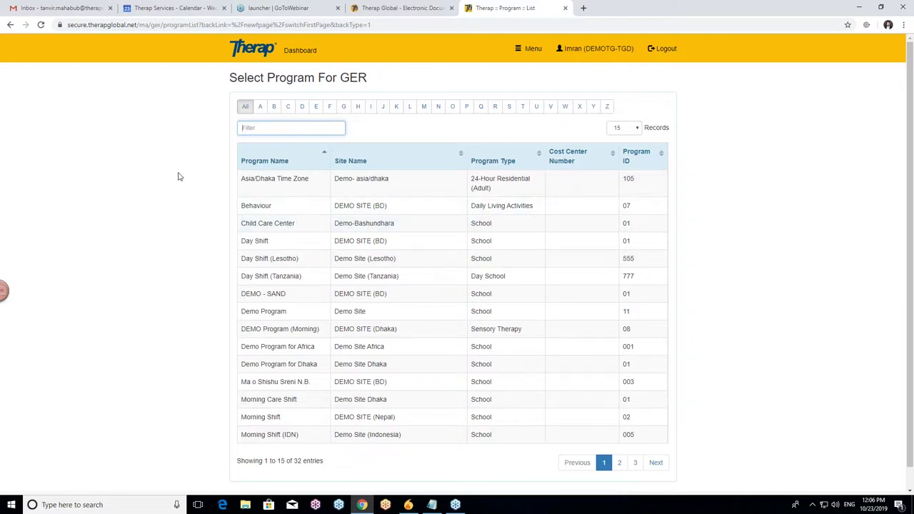
{"action": "left_click", "coordinate": [311, 207]}
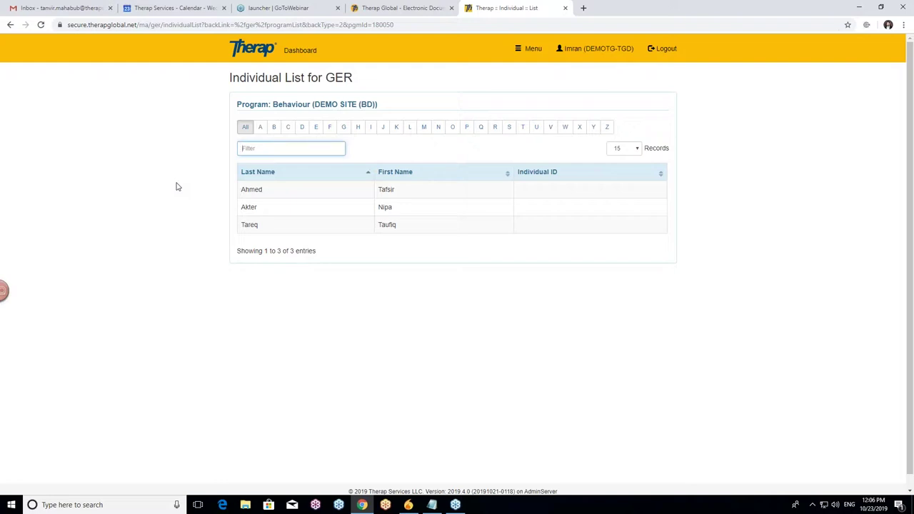
{"action": "left_click", "coordinate": [271, 209]}
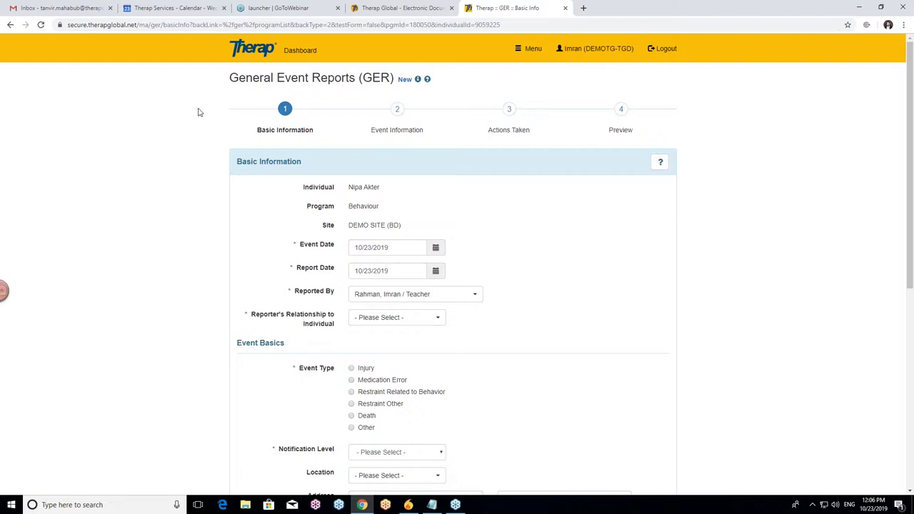
{"action": "scroll", "coordinate": [200, 112], "scroll_direction": "down", "scroll_amount": 1}
{"action": "scroll", "coordinate": [200, 112], "scroll_direction": "down", "scroll_amount": 3}
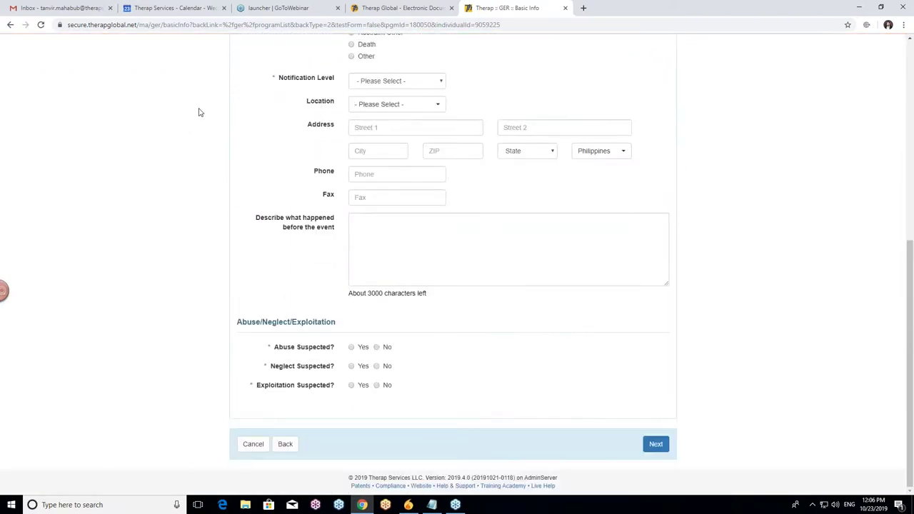
{"action": "scroll", "coordinate": [209, 115], "scroll_direction": "up", "scroll_amount": 1}
{"action": "scroll", "coordinate": [209, 116], "scroll_direction": "up", "scroll_amount": 3}
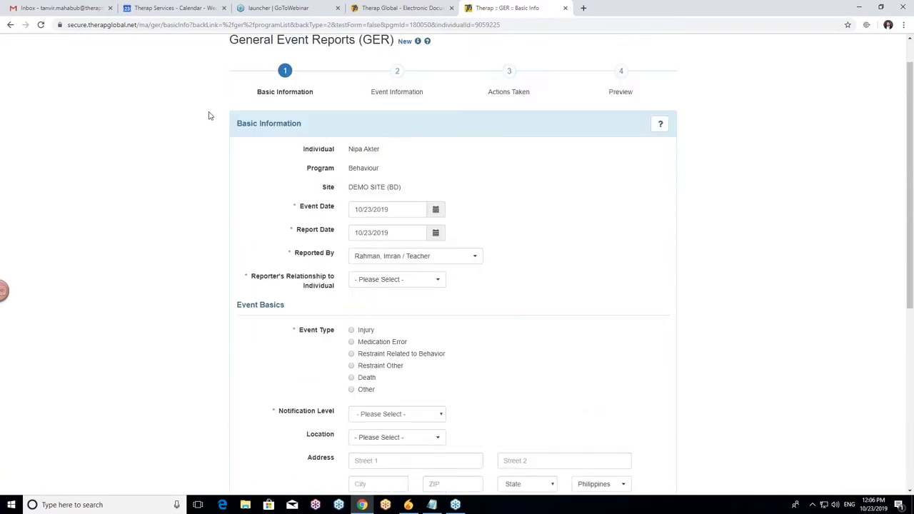
{"action": "scroll", "coordinate": [205, 120], "scroll_direction": "up", "scroll_amount": 1}
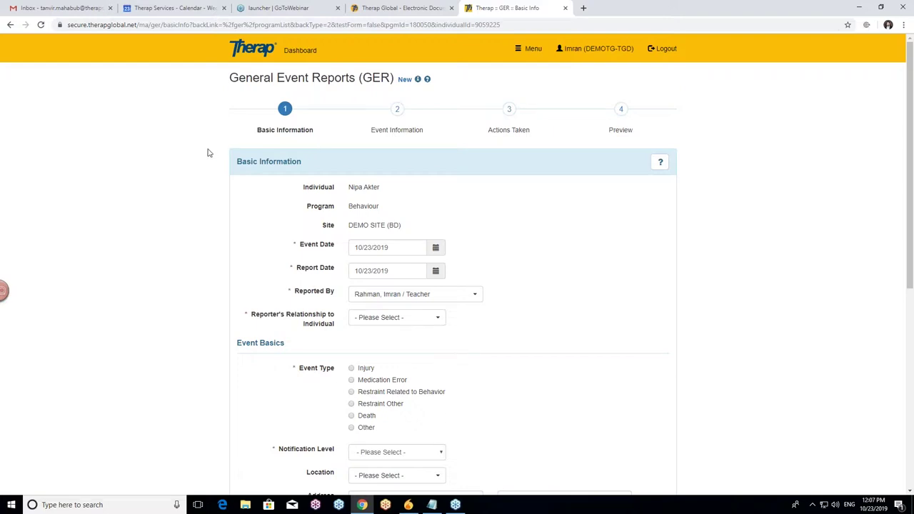
- Set the report's Event Date to 10/13/2019 and its Report Date to 10/14/2019
{"action": "scroll", "coordinate": [199, 158], "scroll_direction": "down", "scroll_amount": 1}
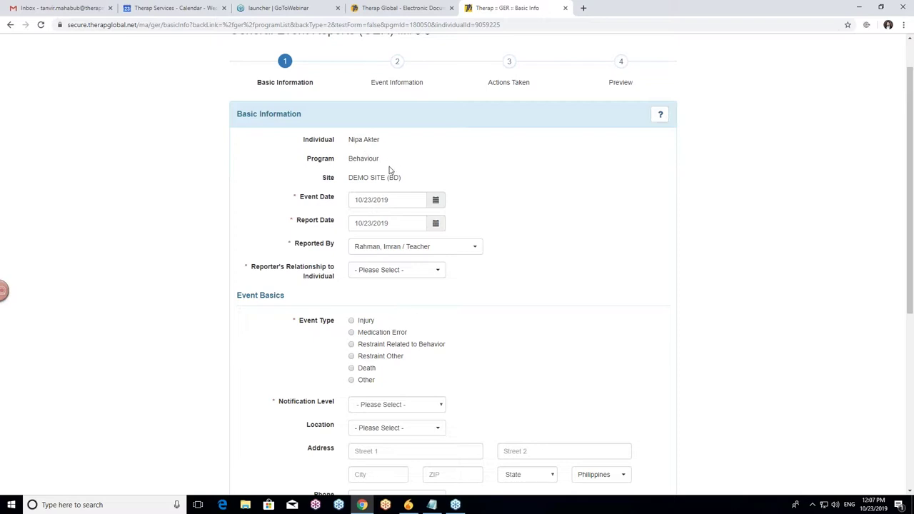
{"action": "scroll", "coordinate": [262, 158], "scroll_direction": "down", "scroll_amount": 1}
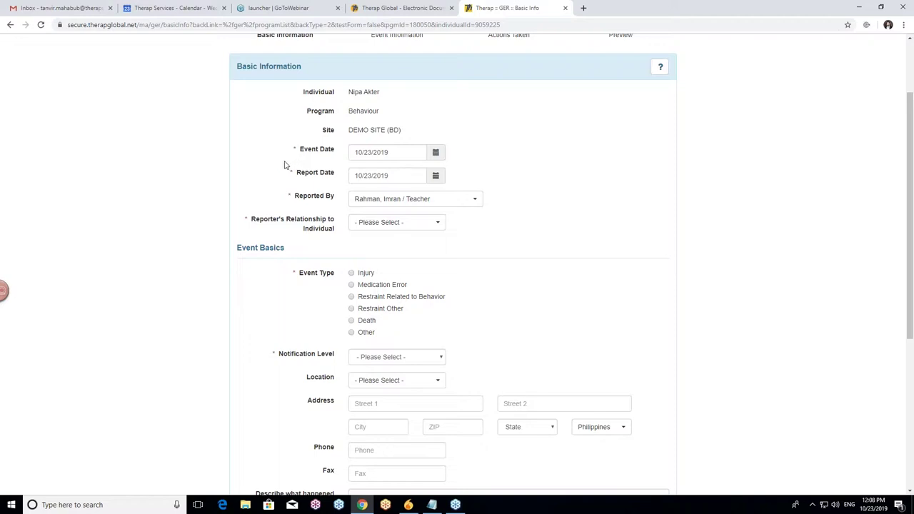
{"action": "left_click", "coordinate": [435, 154]}
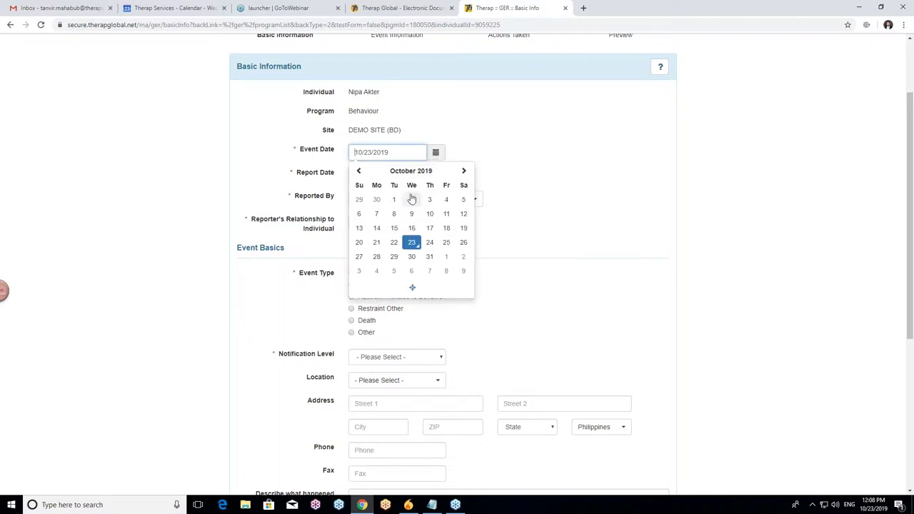
{"action": "left_click", "coordinate": [359, 228]}
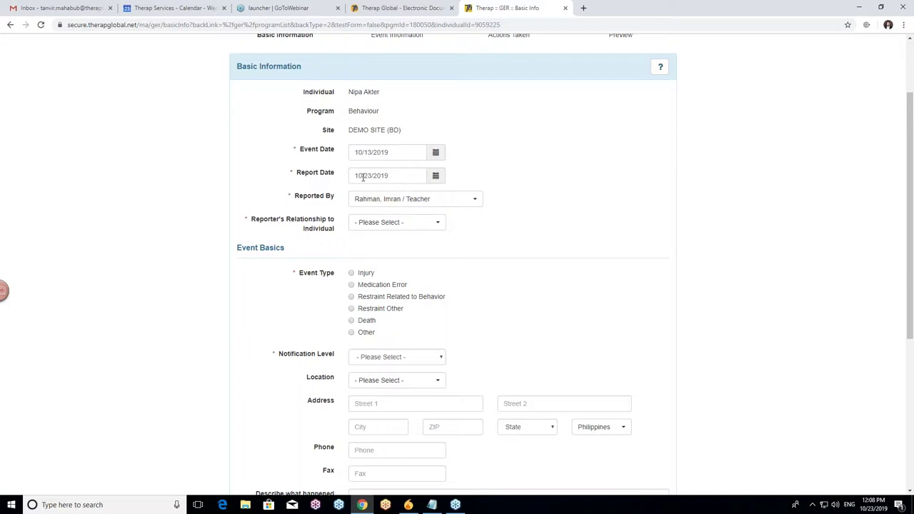
{"action": "left_click", "coordinate": [435, 175]}
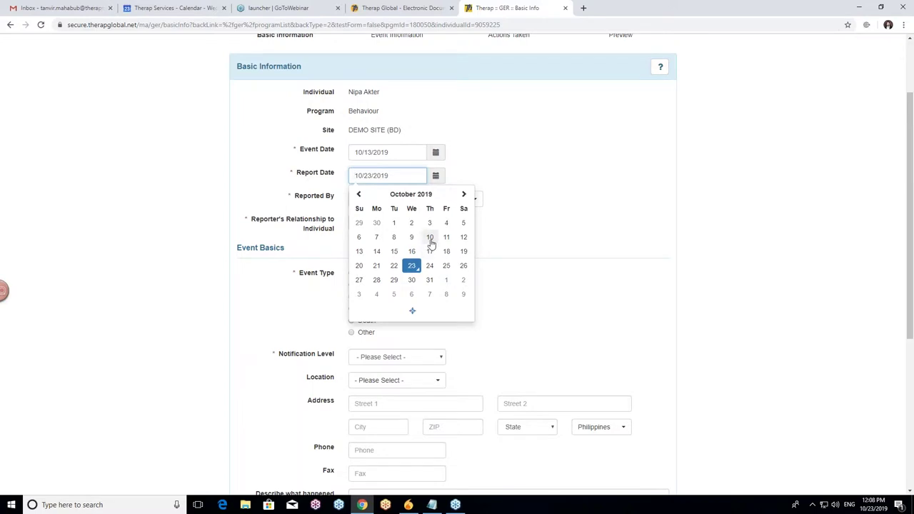
{"action": "left_click", "coordinate": [377, 253]}
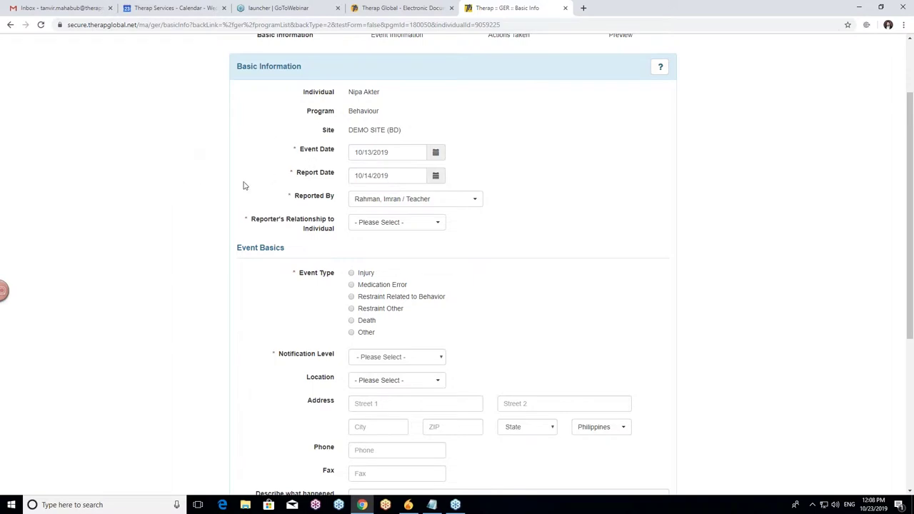
- View the Reported By choices without changing the reporter, and set Reporter's Relationship to Individual to "Individual"
{"action": "scroll", "coordinate": [230, 174], "scroll_direction": "down", "scroll_amount": 1}
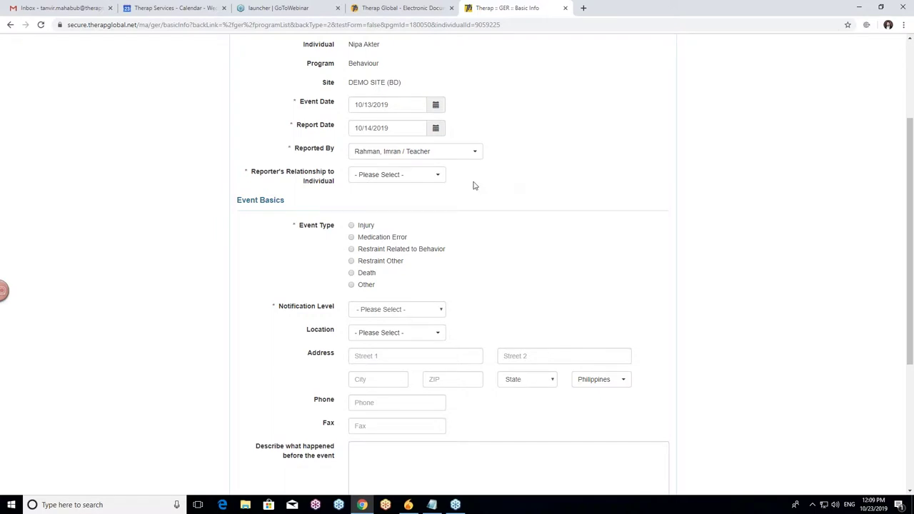
{"action": "left_click", "coordinate": [477, 157]}
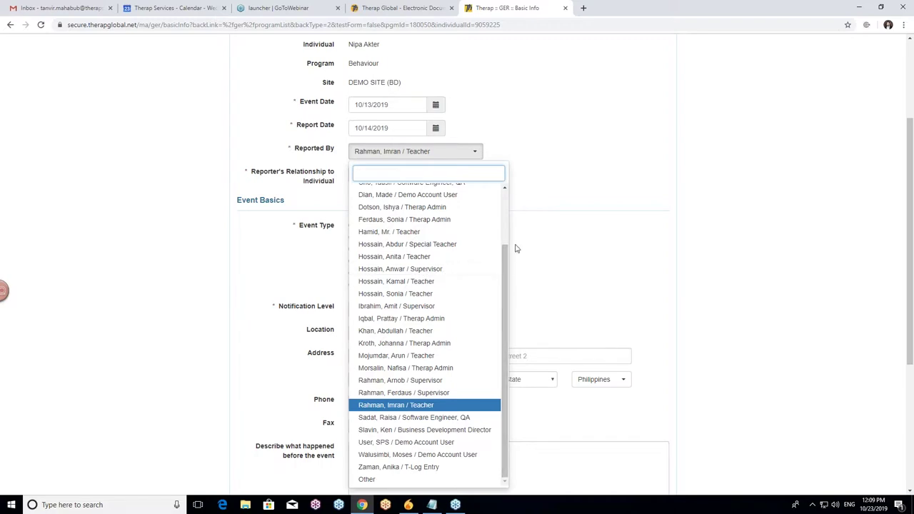
{"action": "left_click", "coordinate": [579, 175]}
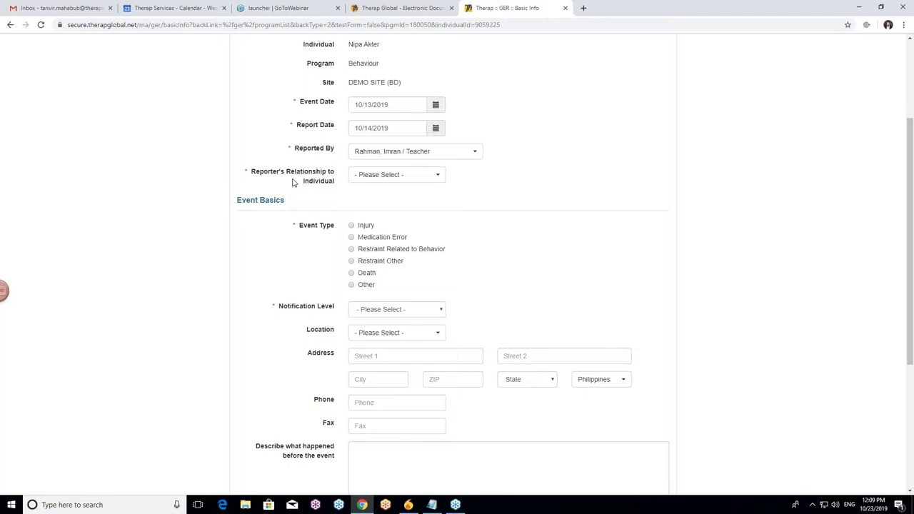
{"action": "left_click", "coordinate": [438, 178]}
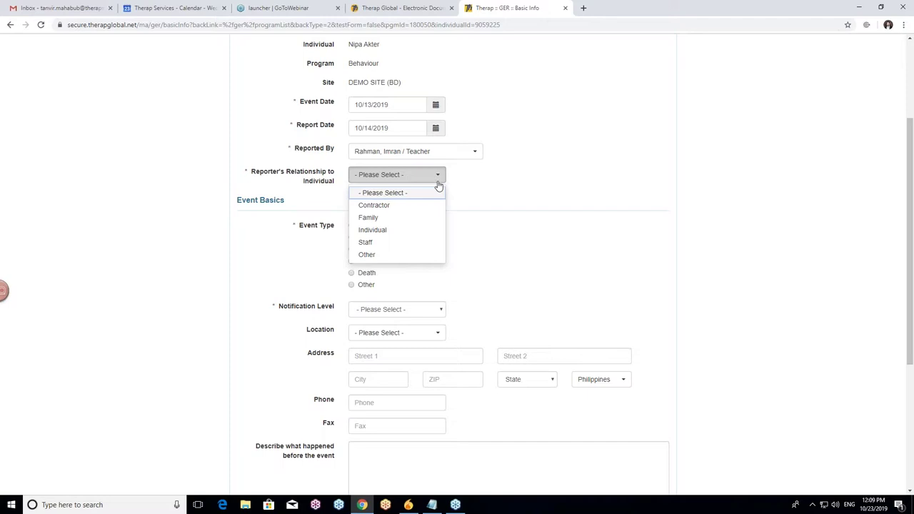
{"action": "left_click", "coordinate": [392, 256]}
{"action": "left_click", "coordinate": [503, 178]}
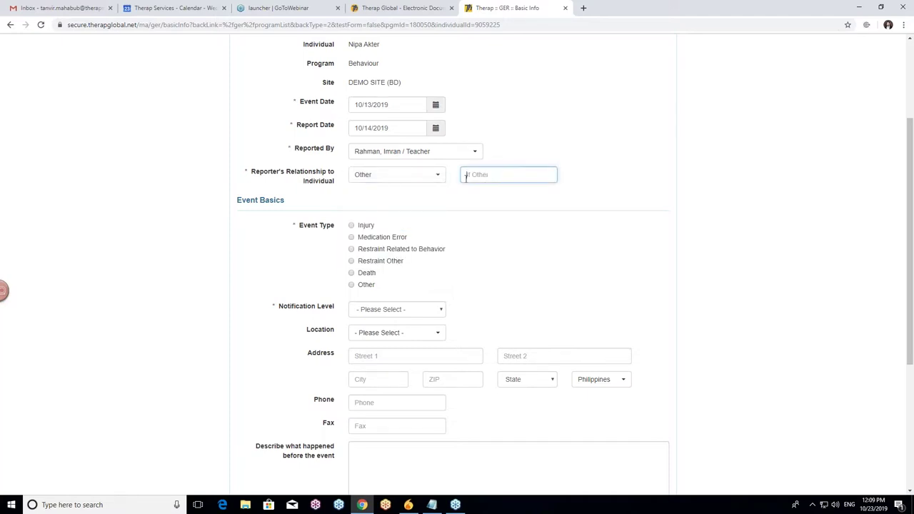
{"action": "left_click", "coordinate": [441, 183]}
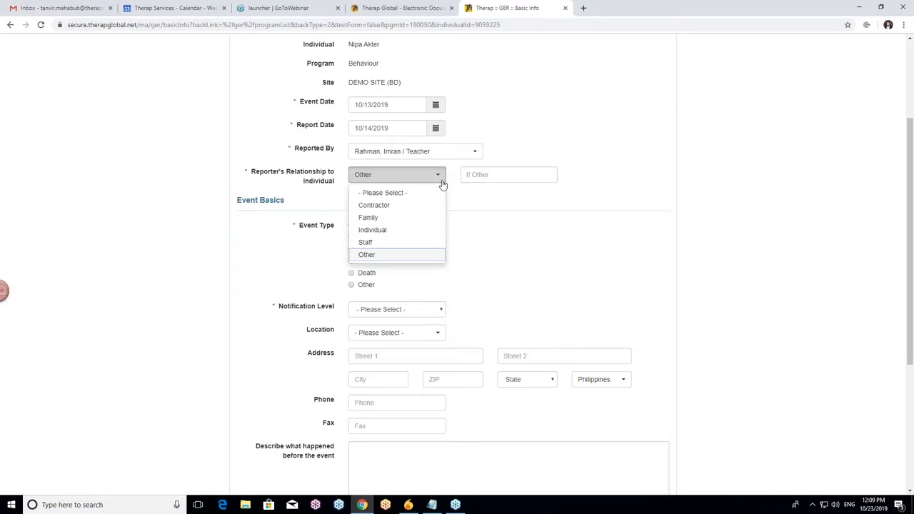
{"action": "left_click", "coordinate": [408, 229]}
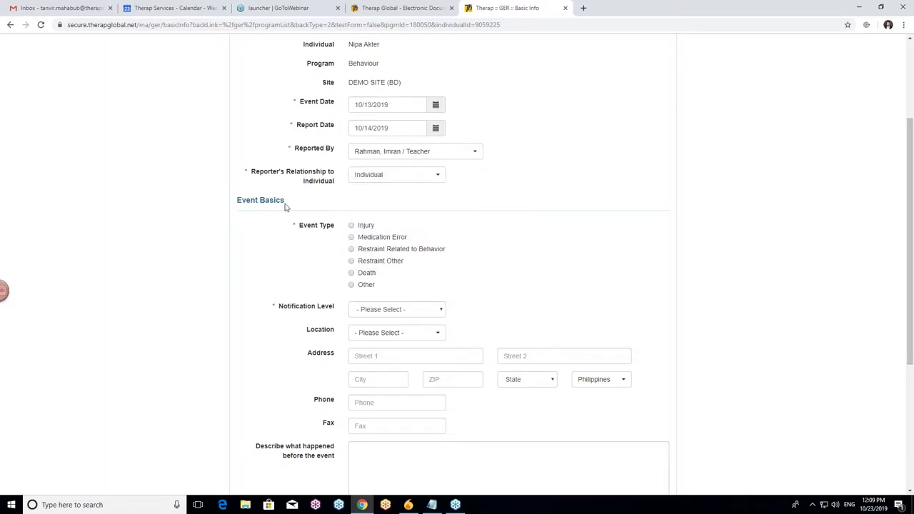
- Choose Injury as the Event Type and set the Notification Level to Medium
{"action": "scroll", "coordinate": [235, 245], "scroll_direction": "down", "scroll_amount": 1}
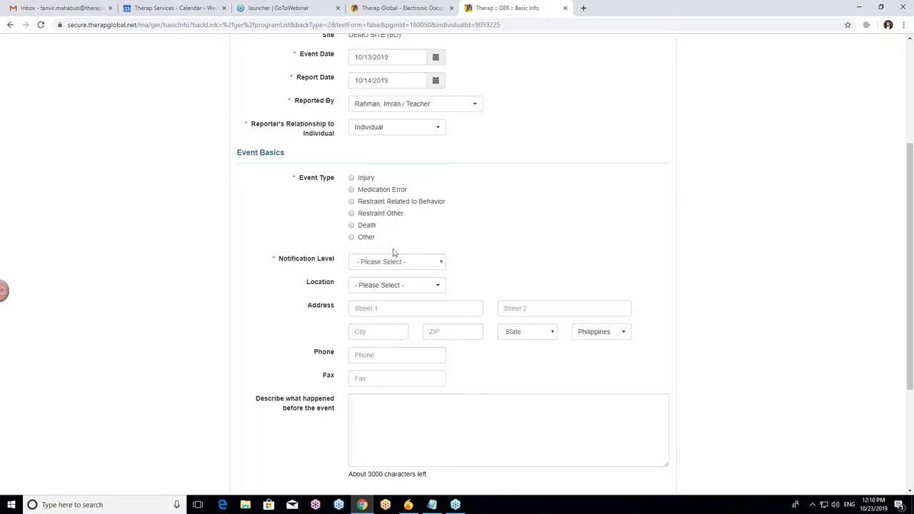
{"action": "left_click", "coordinate": [351, 239]}
{"action": "scroll", "coordinate": [336, 203], "scroll_direction": "down", "scroll_amount": 1}
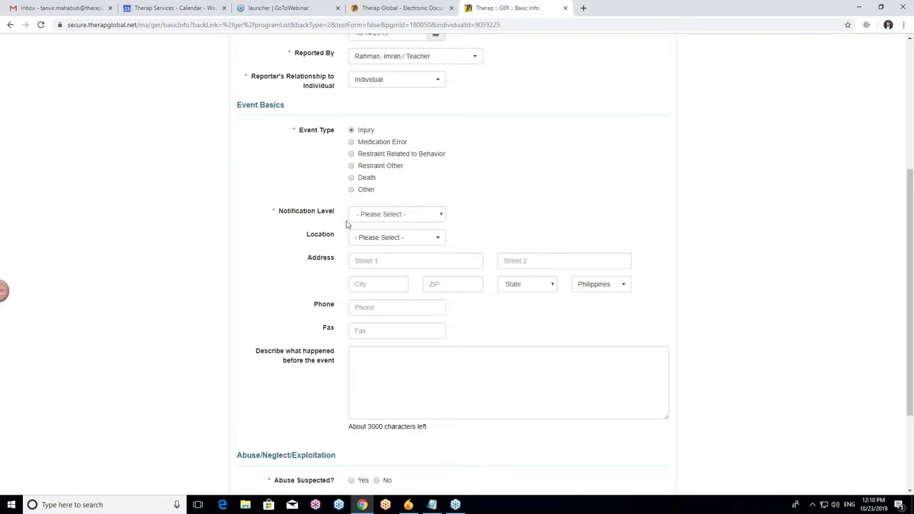
{"action": "left_click", "coordinate": [428, 218]}
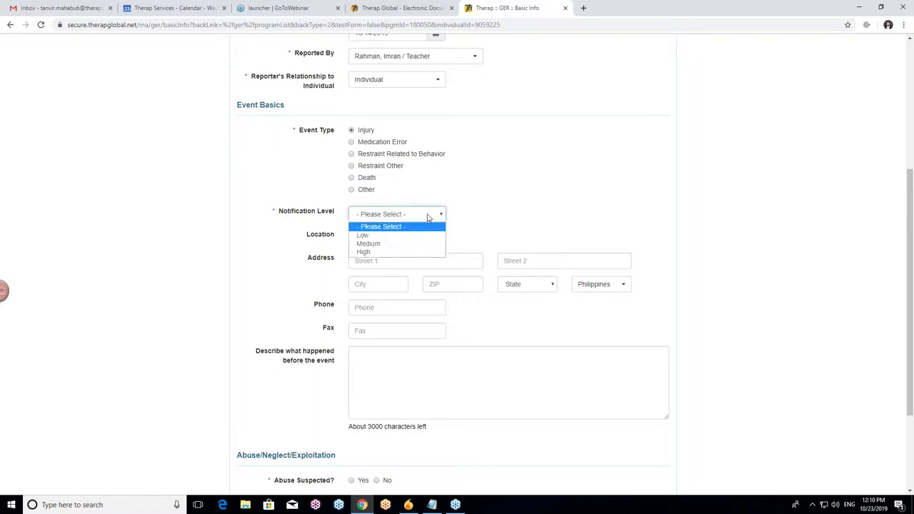
{"action": "left_click", "coordinate": [410, 244]}
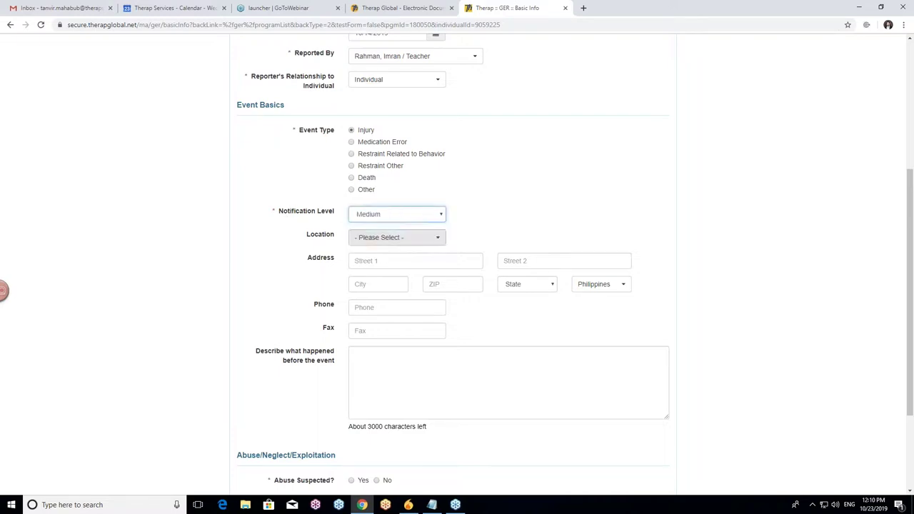
{"action": "left_click", "coordinate": [275, 172]}
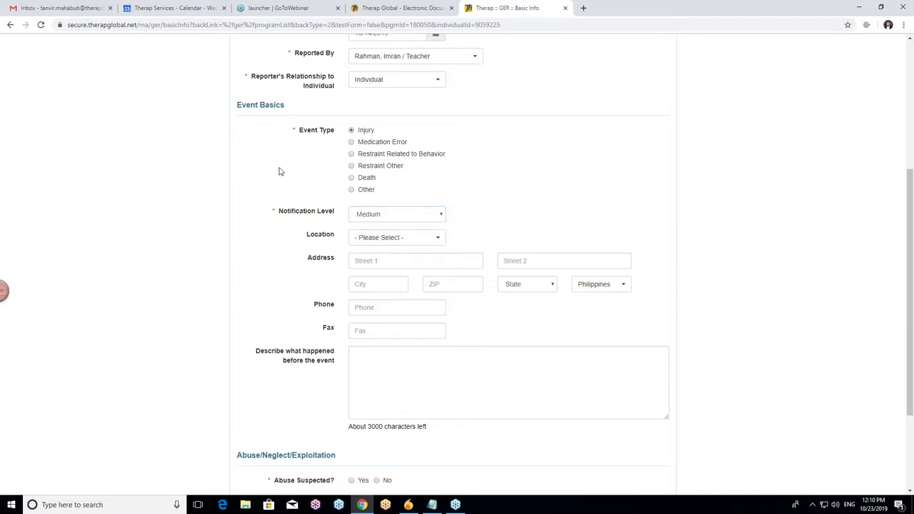
- Set the event's Location to Program/Site
{"action": "scroll", "coordinate": [279, 171], "scroll_direction": "down", "scroll_amount": 1}
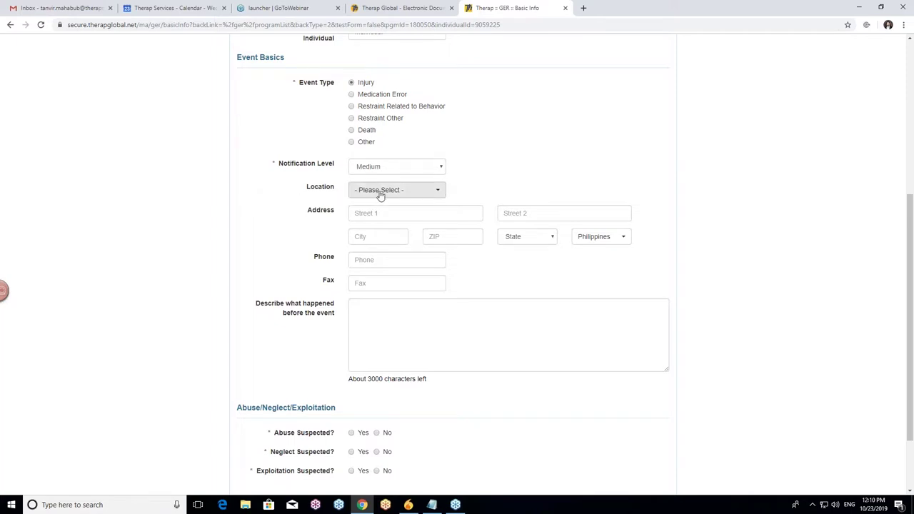
{"action": "left_click", "coordinate": [436, 194]}
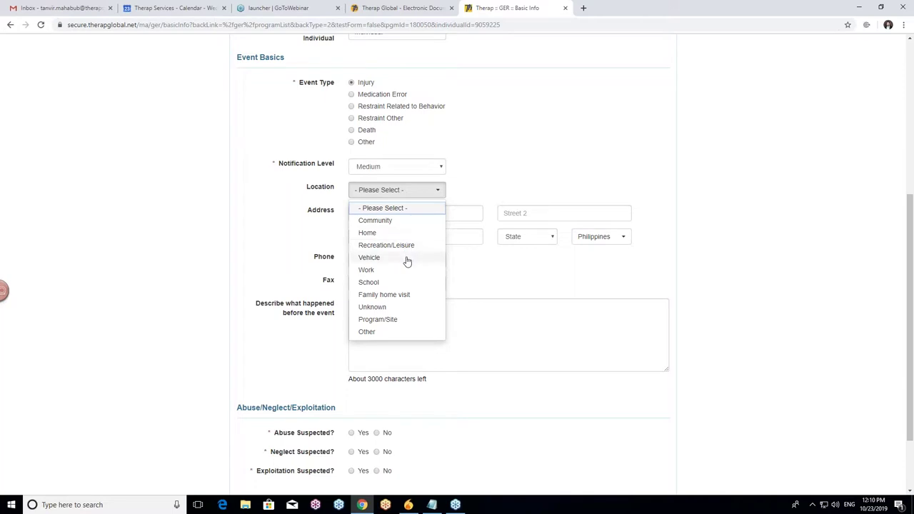
{"action": "left_click", "coordinate": [388, 321]}
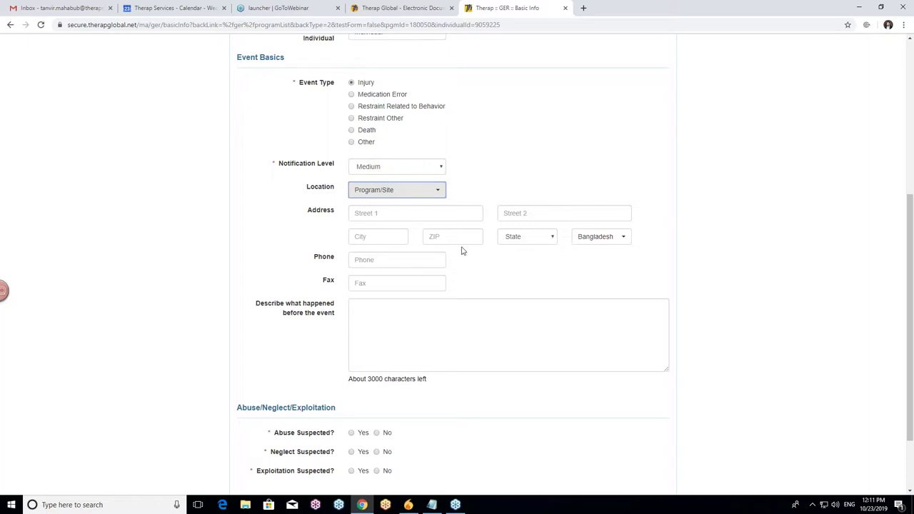
- Begin the description of what happened before the event in Bengali with the individual's first name followed by "মাঠে তার বন্ধুদের সাথে খেলছিল"
{"action": "scroll", "coordinate": [251, 204], "scroll_direction": "down", "scroll_amount": 1}
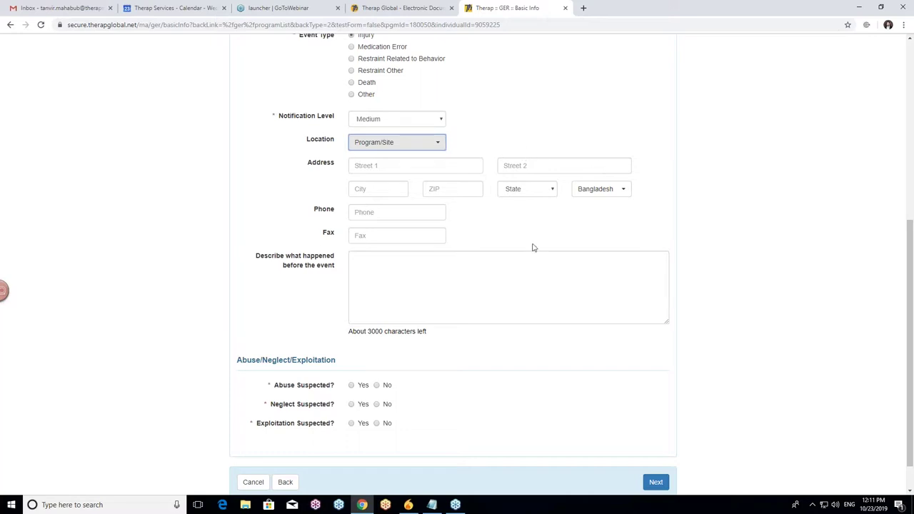
{"action": "scroll", "coordinate": [534, 248], "scroll_direction": "down", "scroll_amount": 1}
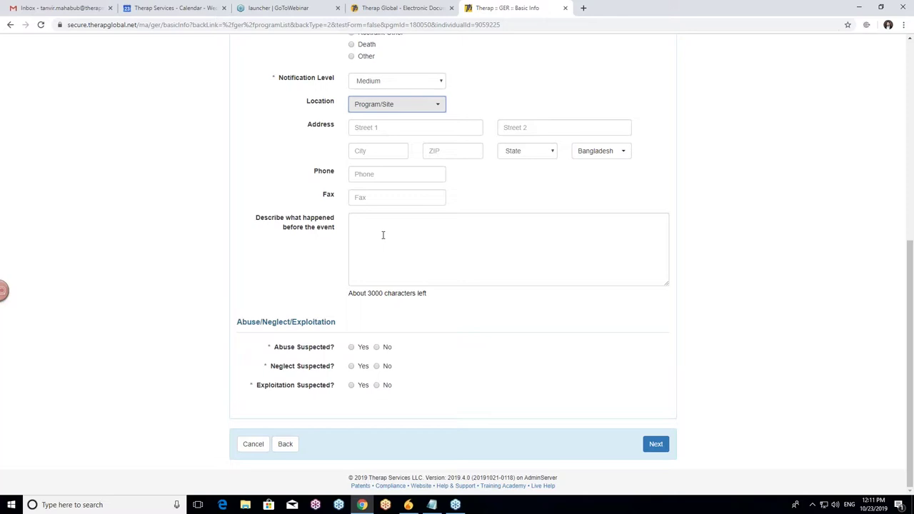
{"action": "scroll", "coordinate": [257, 173], "scroll_direction": "up", "scroll_amount": 1}
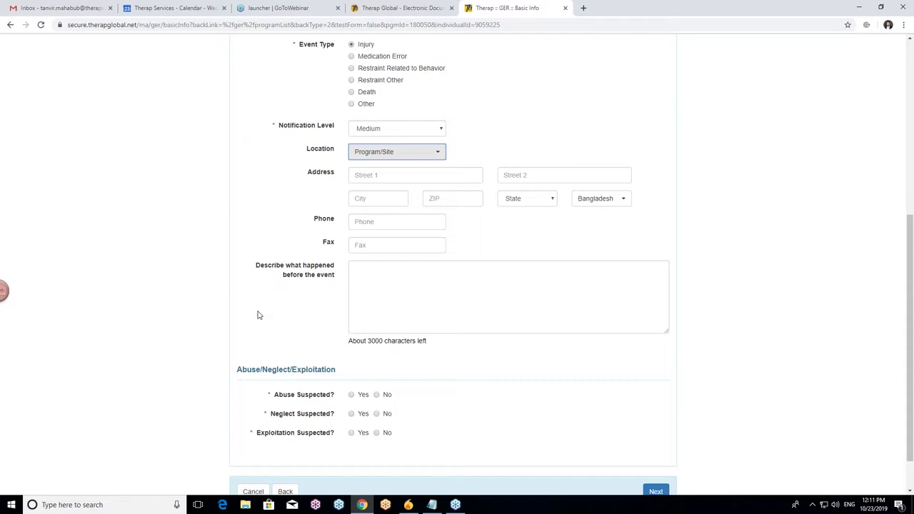
{"action": "left_click", "coordinate": [384, 274]}
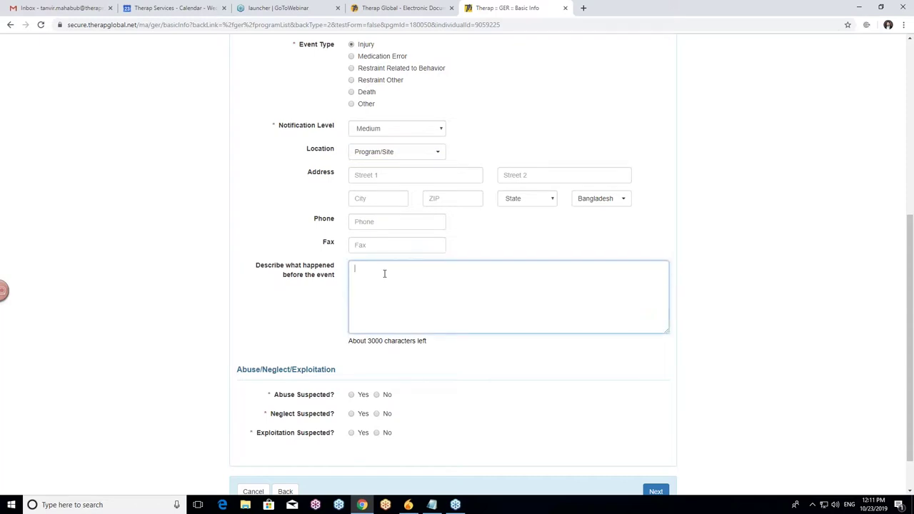
{"action": "key", "text": "alt+shift"}
{"action": "type", "text": "nipa "}
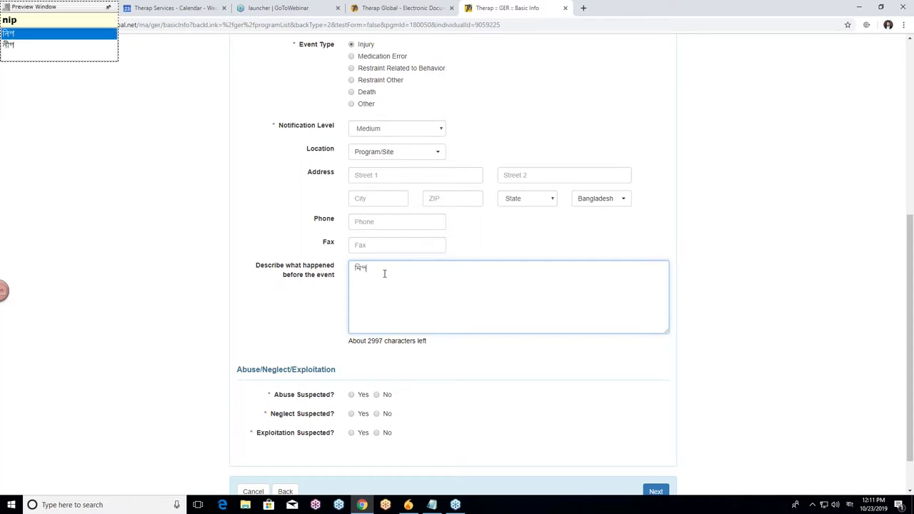
{"action": "type", "text": "m"}
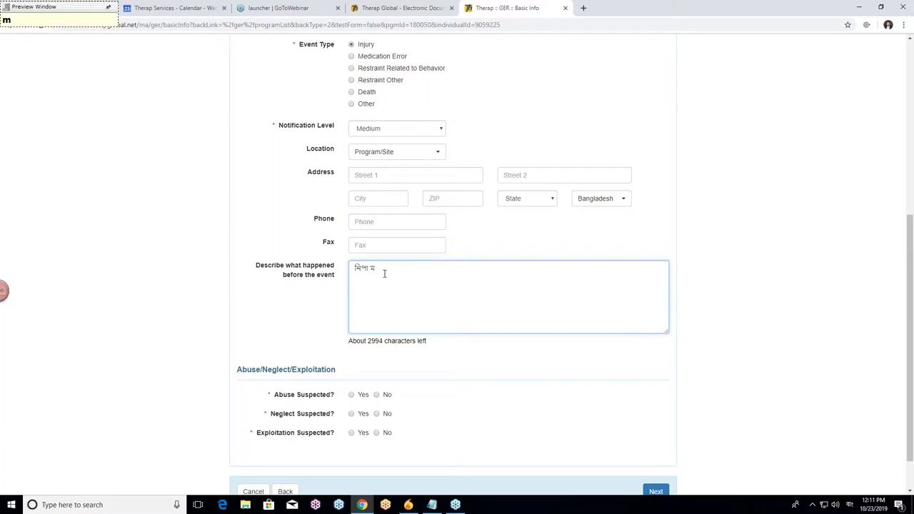
{"action": "type", "text": "athe"}
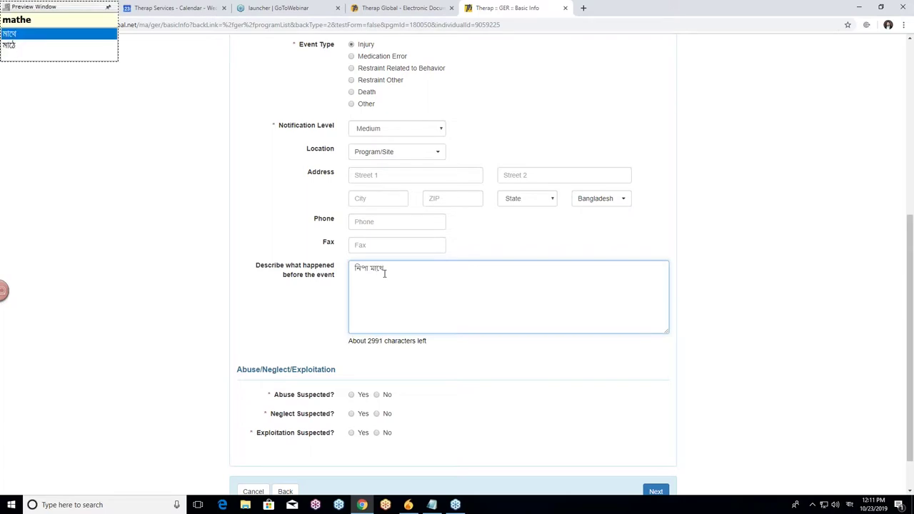
{"action": "type", "text": " tar"}
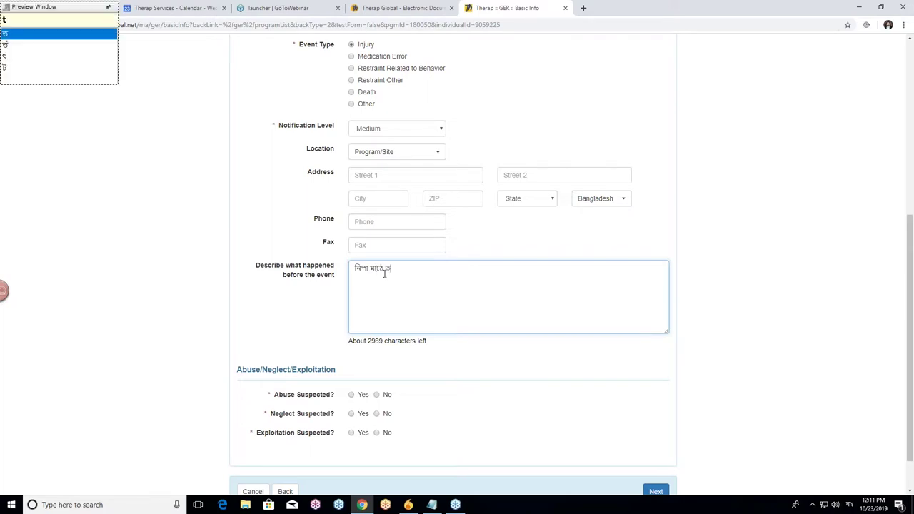
{"action": "type", "text": "ondhu"}
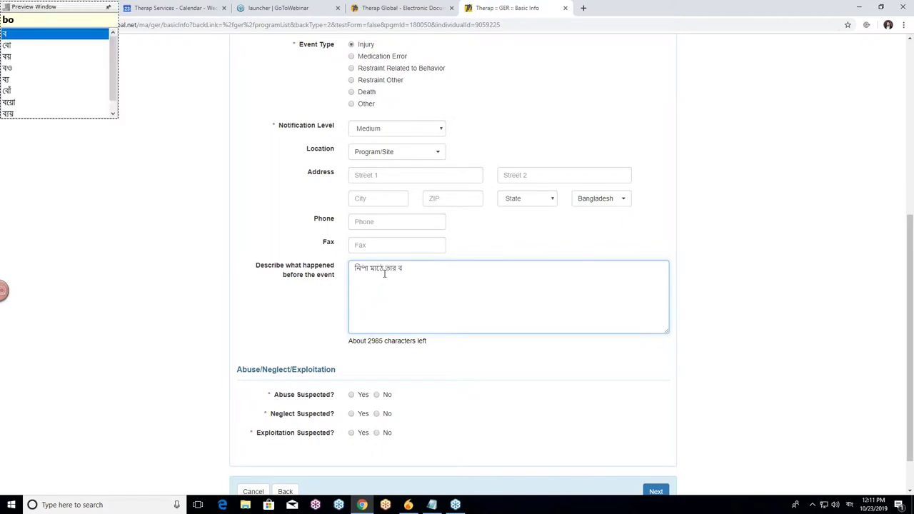
{"action": "type", "text": "der "}
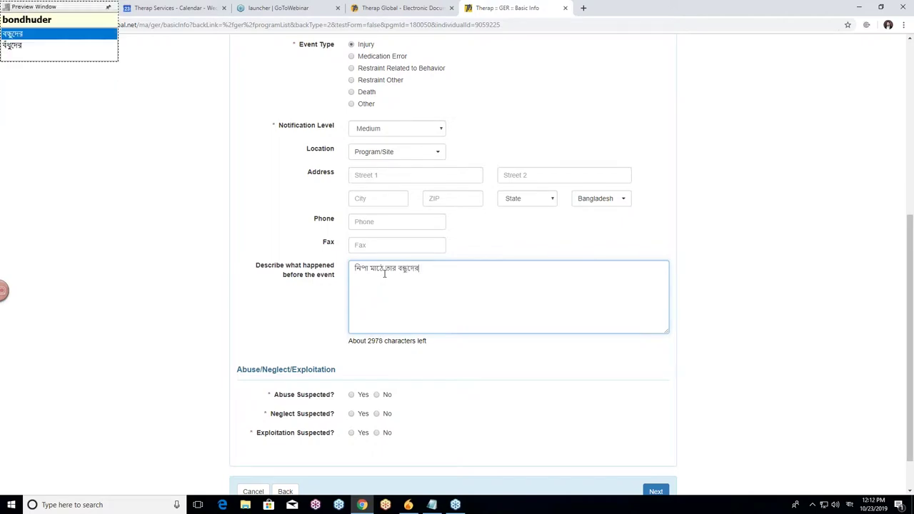
{"action": "type", "text": "sathe k"}
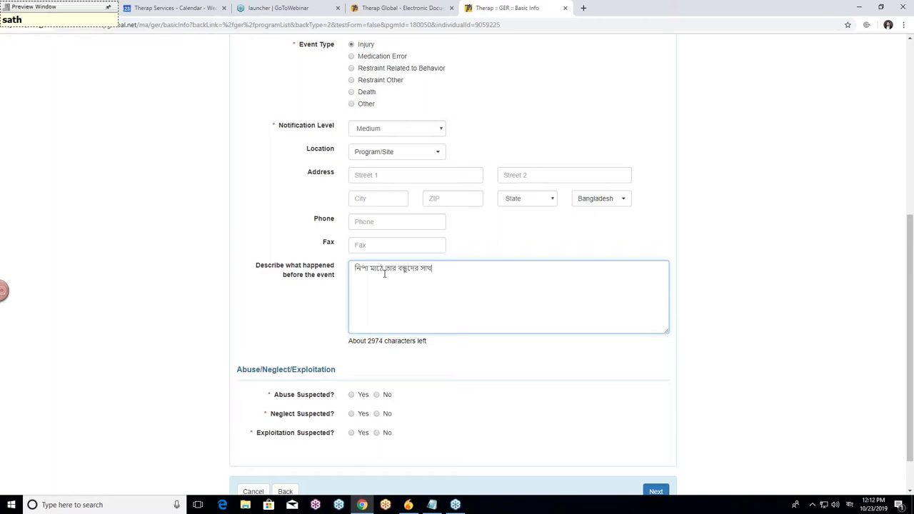
{"action": "type", "text": "helchi"}
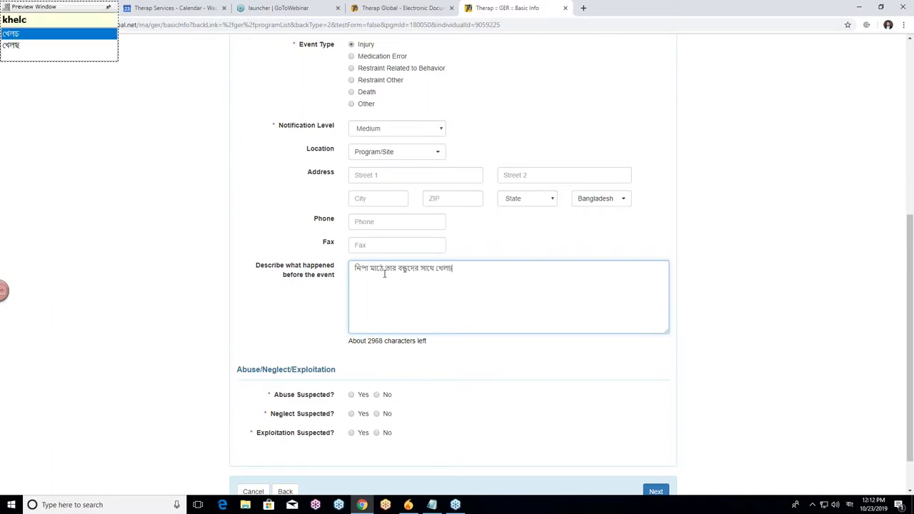
{"action": "type", "text": "l"}
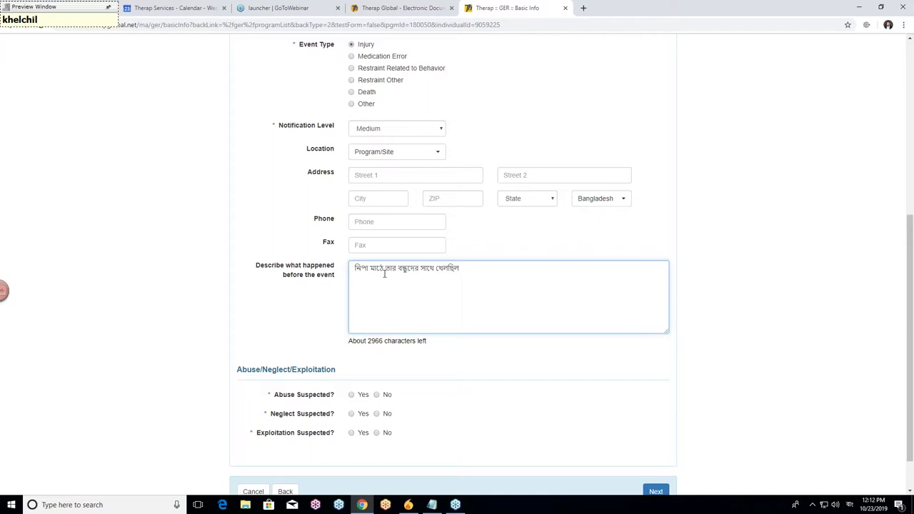
{"action": "type", "text": ". "}
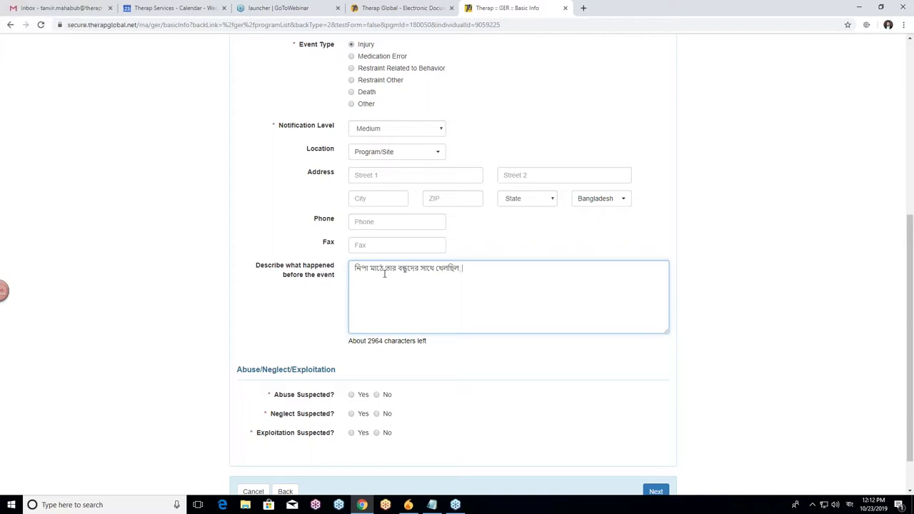
{"action": "type", "text": "hothat"}
{"action": "key", "text": "BackSpace"}
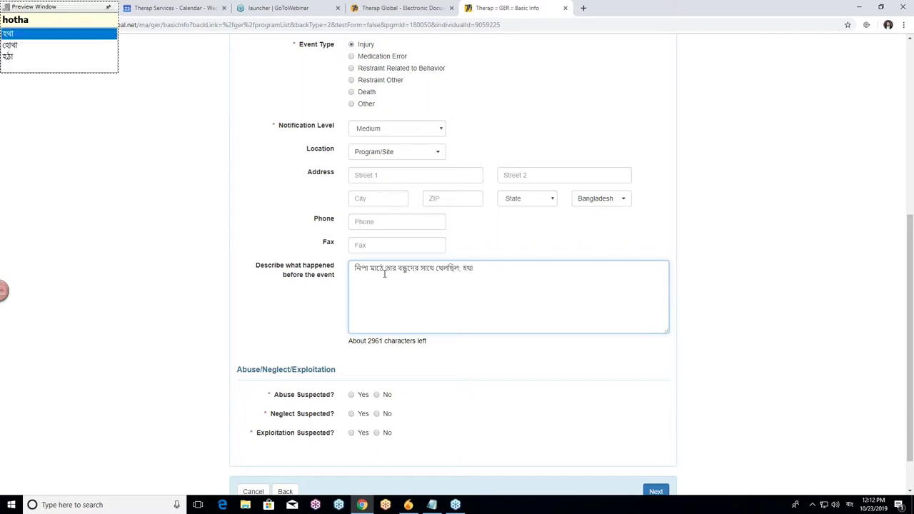
{"action": "key", "text": "BackSpace"}
{"action": "key", "text": "BackSpace"}
{"action": "key", "text": "BackSpace"}
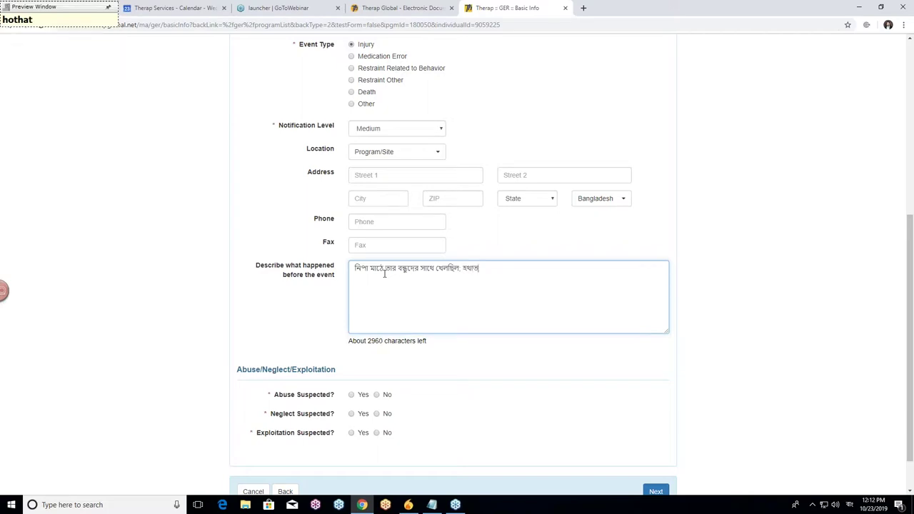
{"action": "key", "text": "BackSpace"}
{"action": "key", "text": "BackSpace"}
- Complete the description of what happened before the event with the Bengali text "সে হোঁচট খেয়ে পড়ে যায়।"
{"action": "type", "text": "se"}
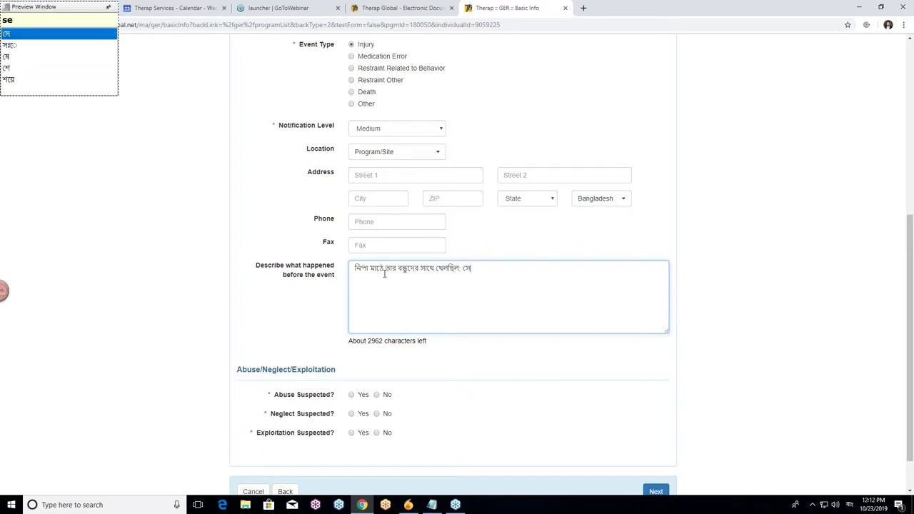
{"action": "type", "text": " hoct"}
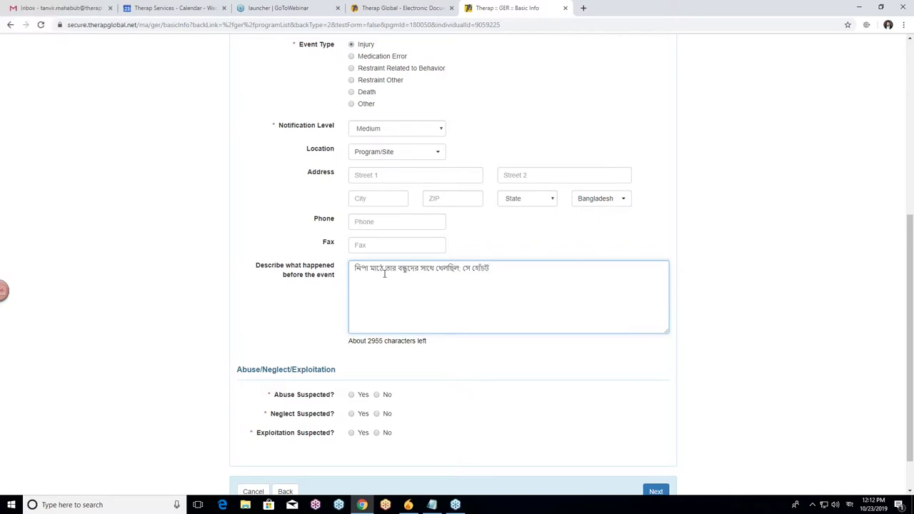
{"action": "type", "text": " kheye poRe"}
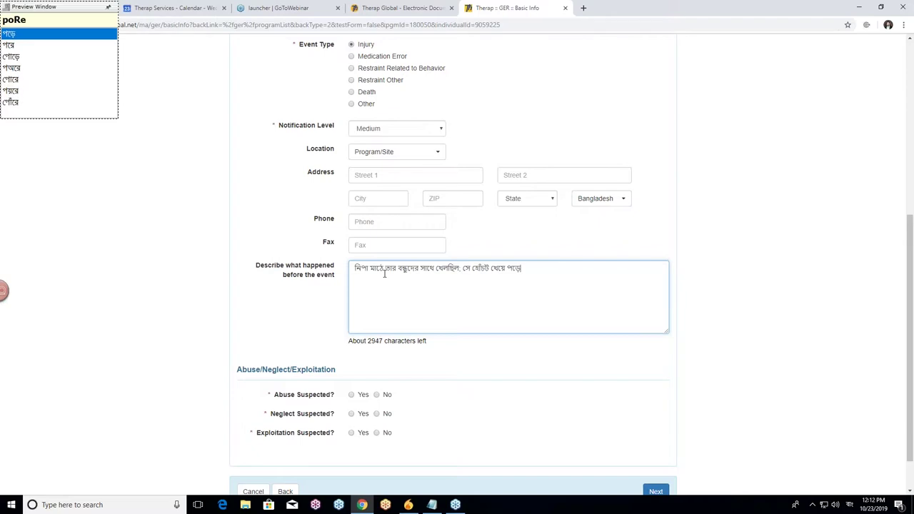
{"action": "type", "text": "."}
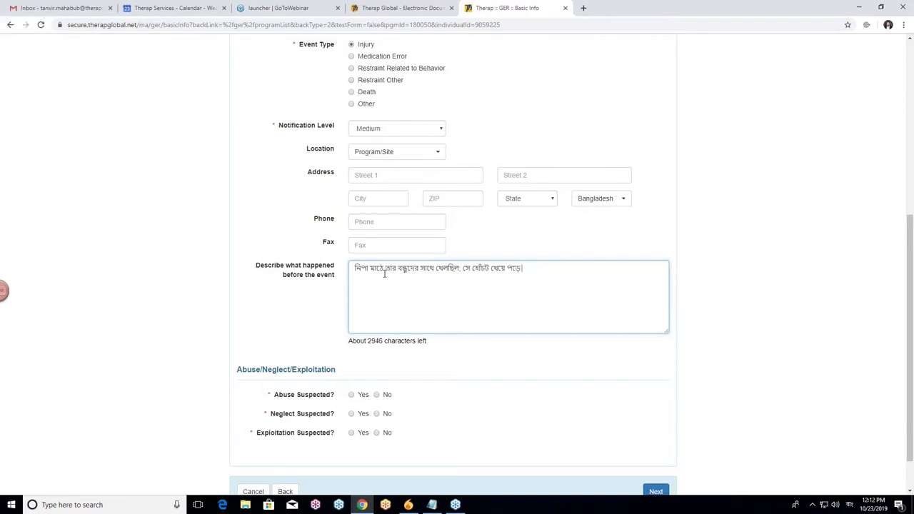
{"action": "type", "text": "zay"}
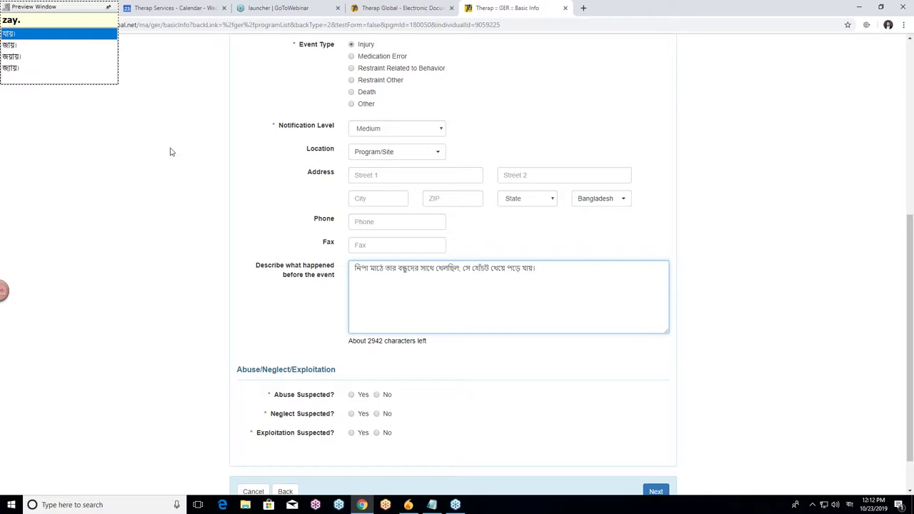
{"action": "left_click", "coordinate": [200, 166]}
{"action": "left_click", "coordinate": [547, 270]}
{"action": "left_click", "coordinate": [270, 209]}
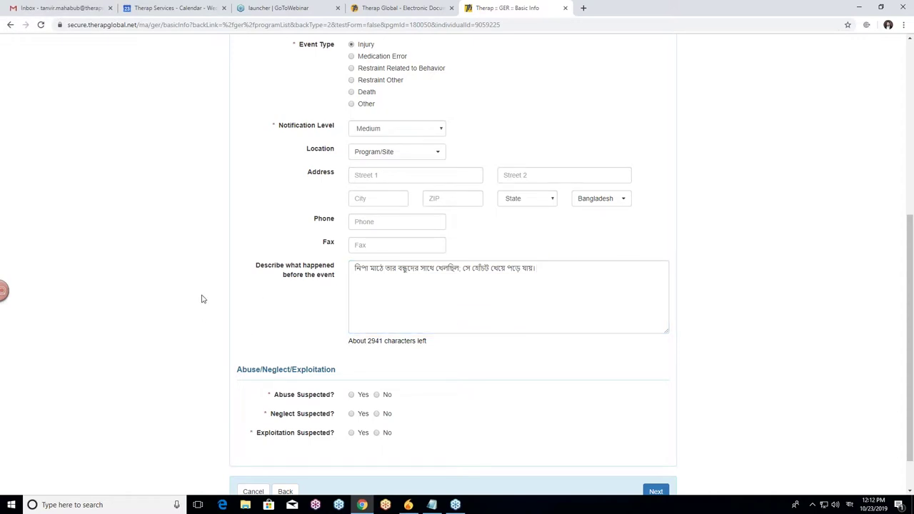
- Mark Abuse, Neglect and Exploitation Suspected as Yes and view the Type of Abuse choices without selecting one
{"action": "scroll", "coordinate": [199, 300], "scroll_direction": "down", "scroll_amount": 1}
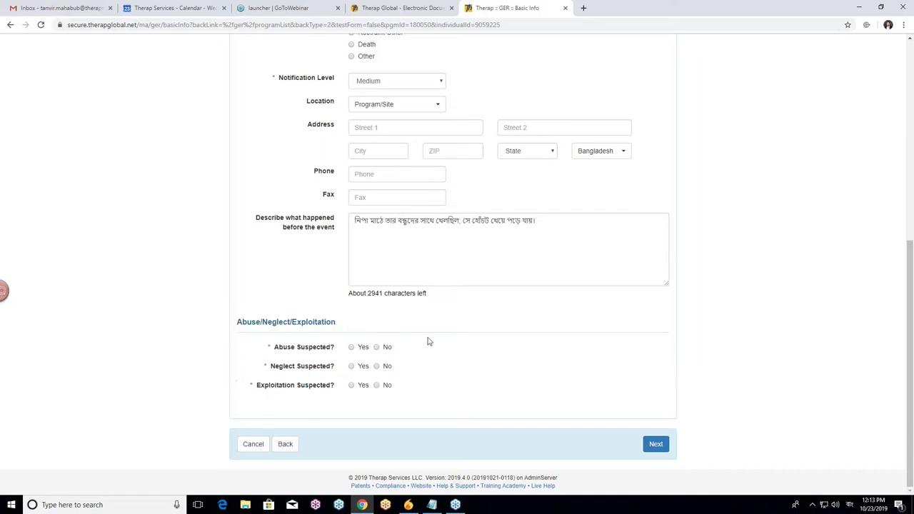
{"action": "left_click", "coordinate": [352, 348]}
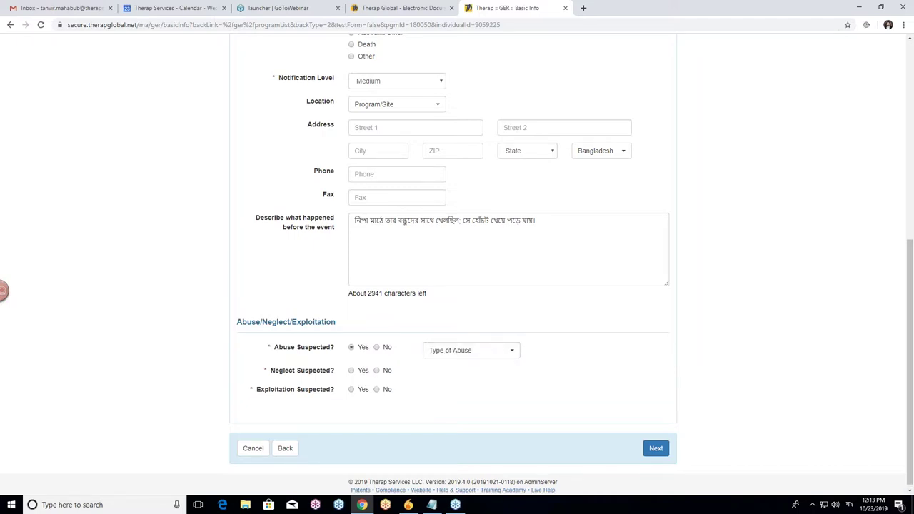
{"action": "left_click", "coordinate": [351, 370]}
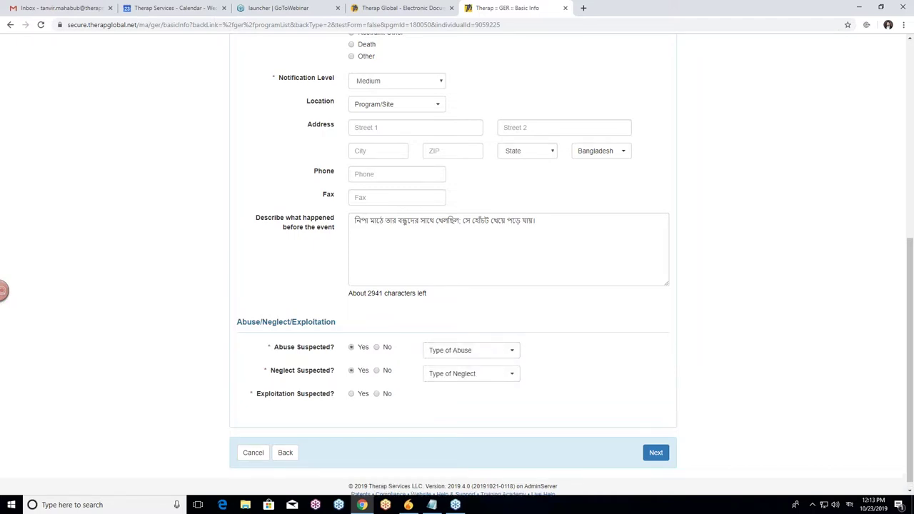
{"action": "left_click", "coordinate": [351, 395]}
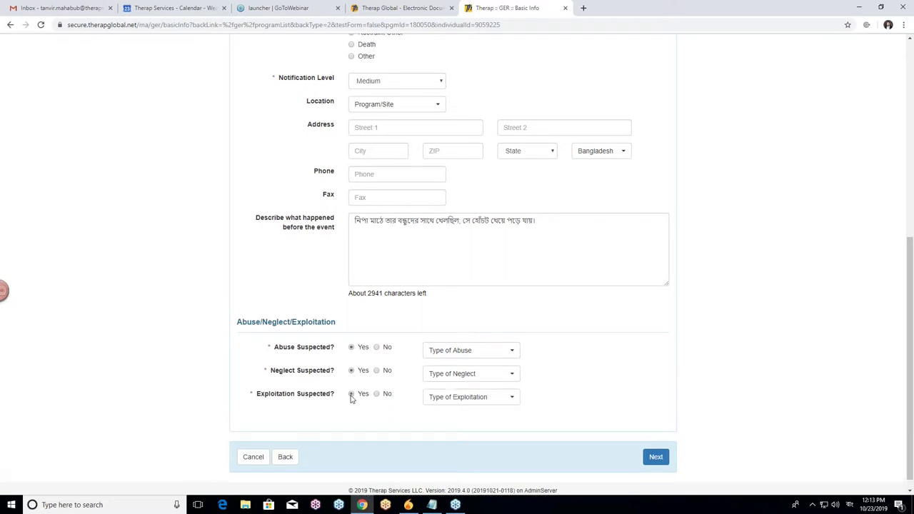
{"action": "left_click", "coordinate": [497, 357]}
{"action": "left_click", "coordinate": [496, 357]}
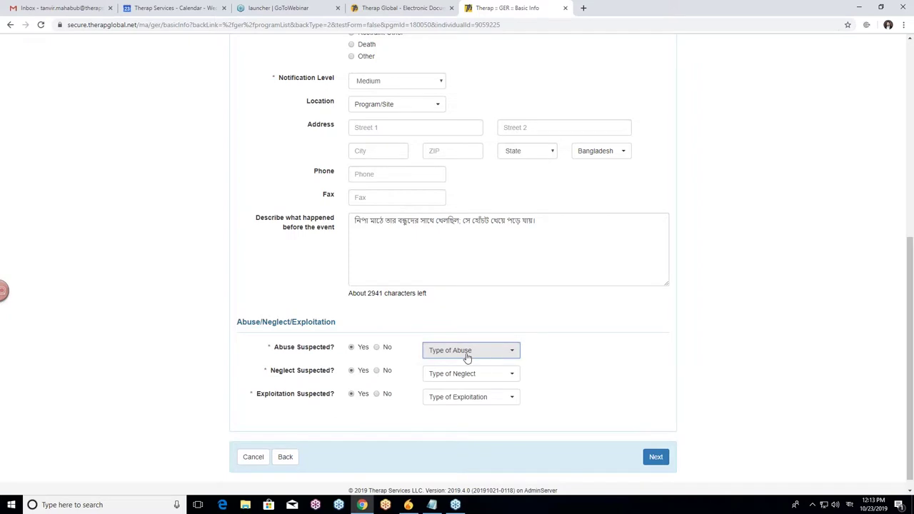
- Set Abuse, Neglect and Exploitation Suspected to No and continue to the Event Information page
{"action": "left_click", "coordinate": [376, 347]}
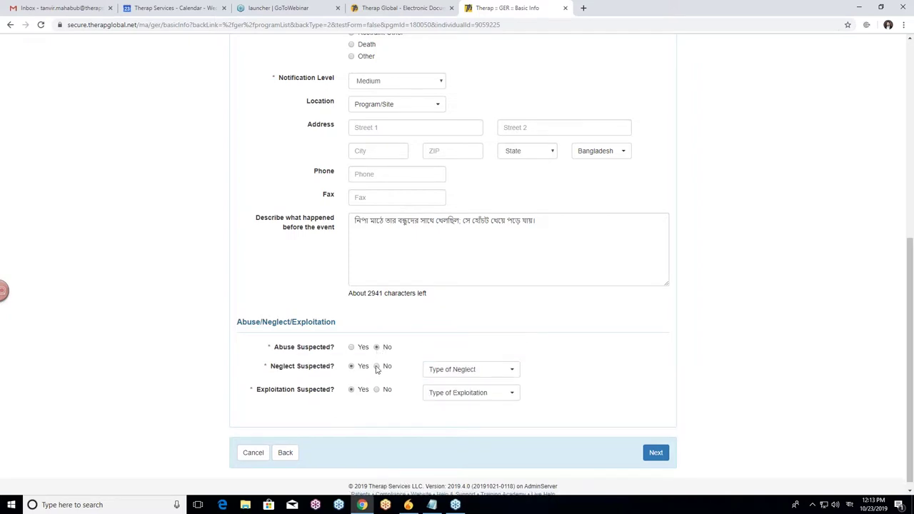
{"action": "left_click", "coordinate": [376, 366]}
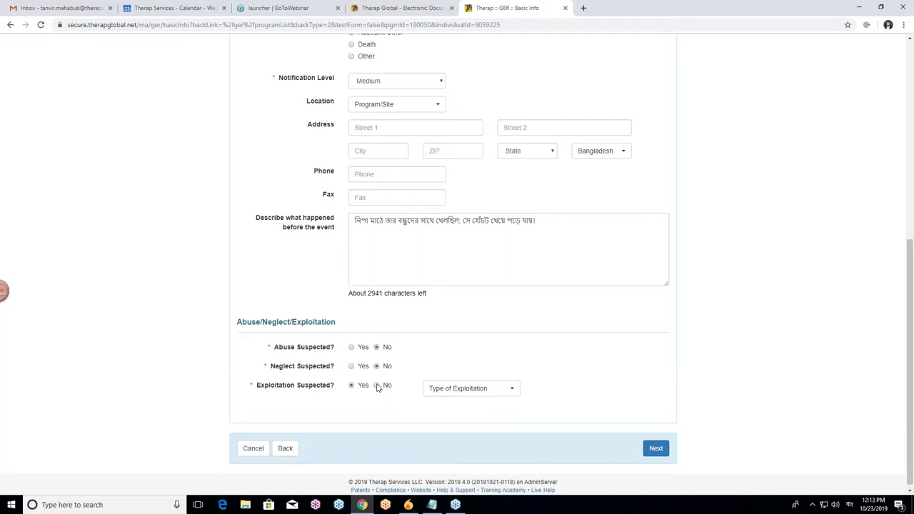
{"action": "left_click", "coordinate": [376, 385]}
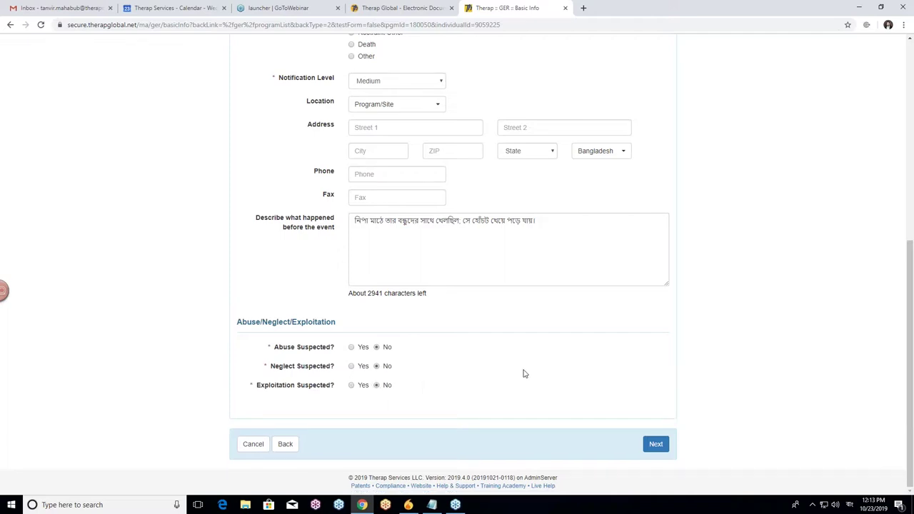
{"action": "scroll", "coordinate": [525, 370], "scroll_direction": "up", "scroll_amount": 5}
{"action": "scroll", "coordinate": [528, 355], "scroll_direction": "down", "scroll_amount": 5}
{"action": "left_click", "coordinate": [656, 445]}
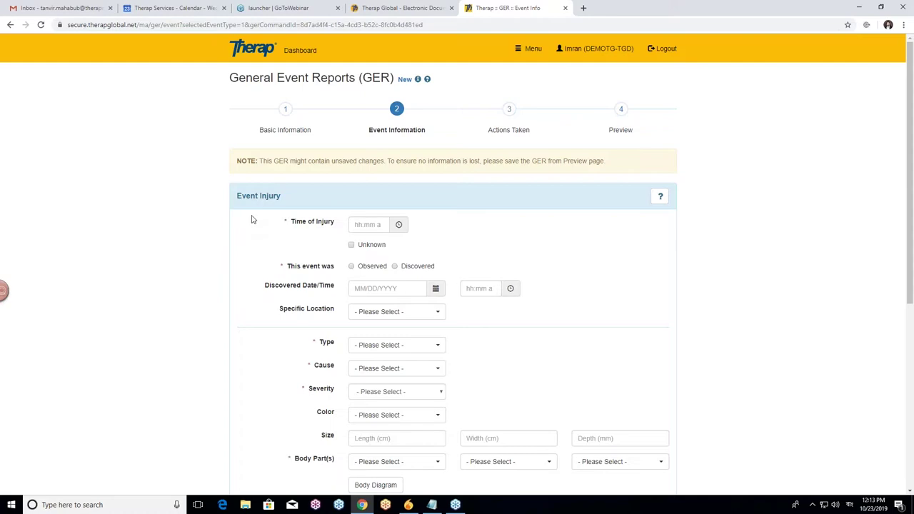
- Set the Time of Injury to 11:00 am
{"action": "scroll", "coordinate": [251, 214], "scroll_direction": "down", "scroll_amount": 1}
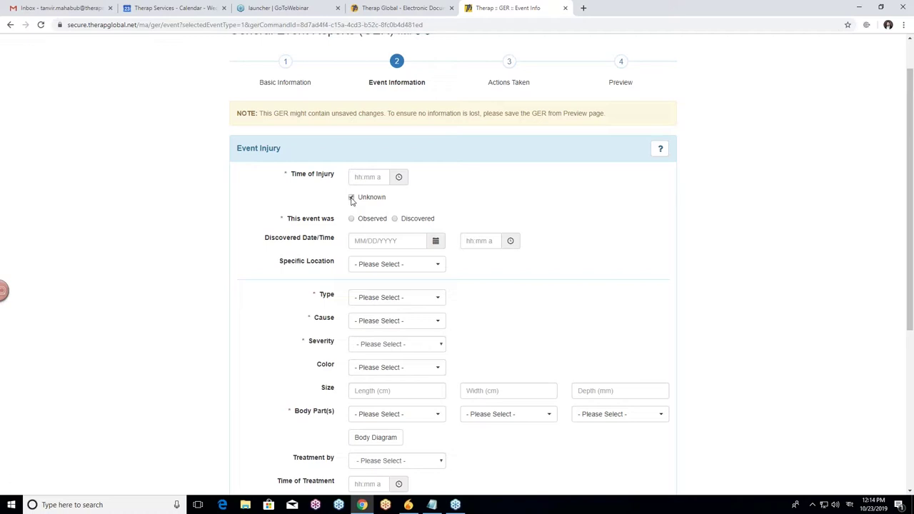
{"action": "left_click", "coordinate": [402, 178]}
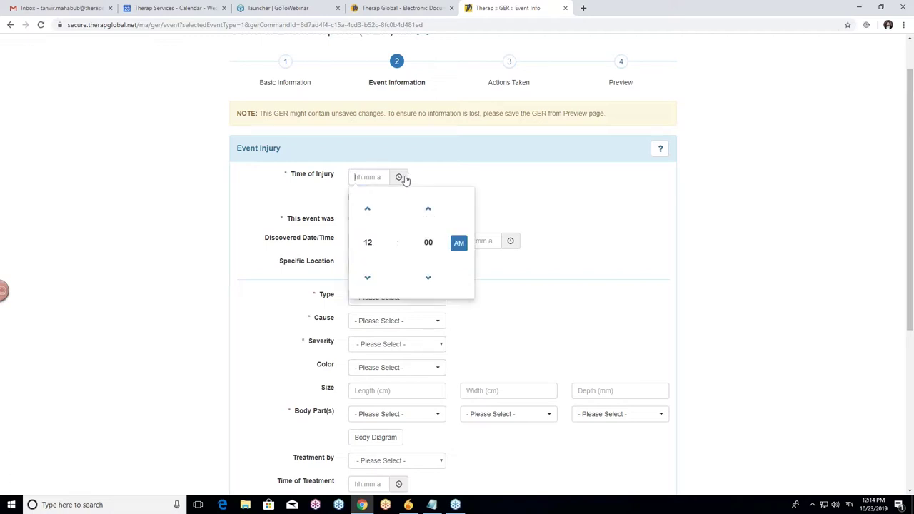
{"action": "left_click", "coordinate": [367, 243]}
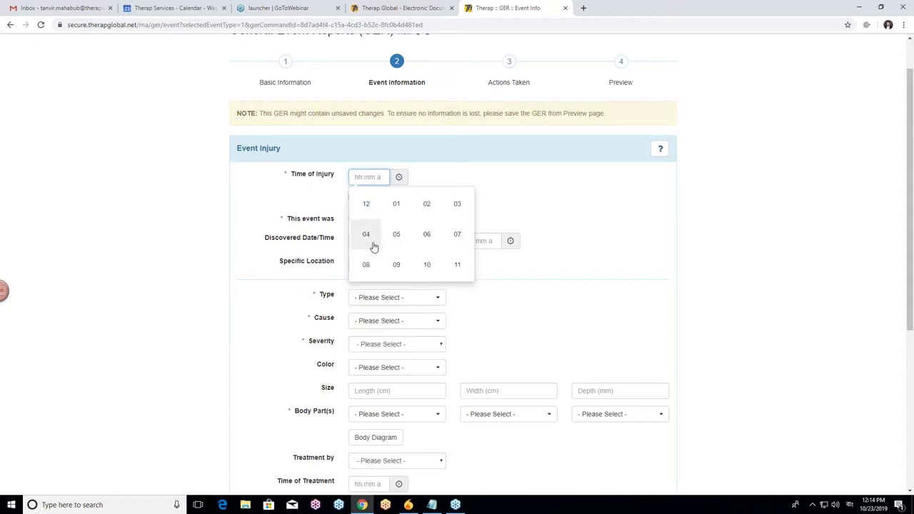
{"action": "left_click", "coordinate": [461, 268]}
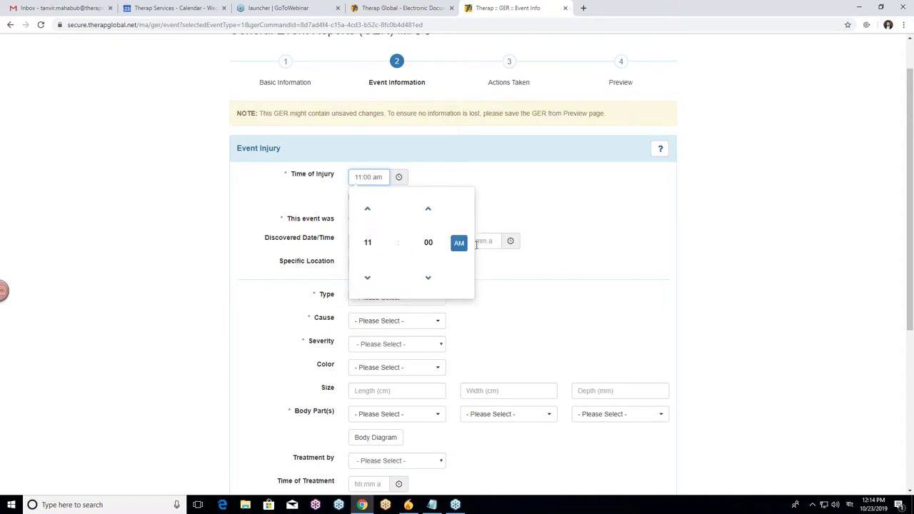
- Record that the injury event was Observed
{"action": "left_click", "coordinate": [517, 207]}
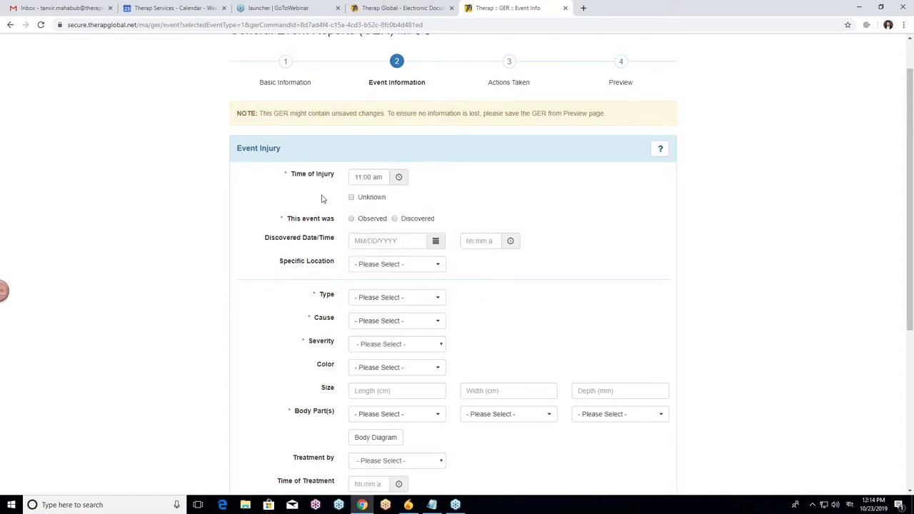
{"action": "scroll", "coordinate": [257, 214], "scroll_direction": "down", "scroll_amount": 1}
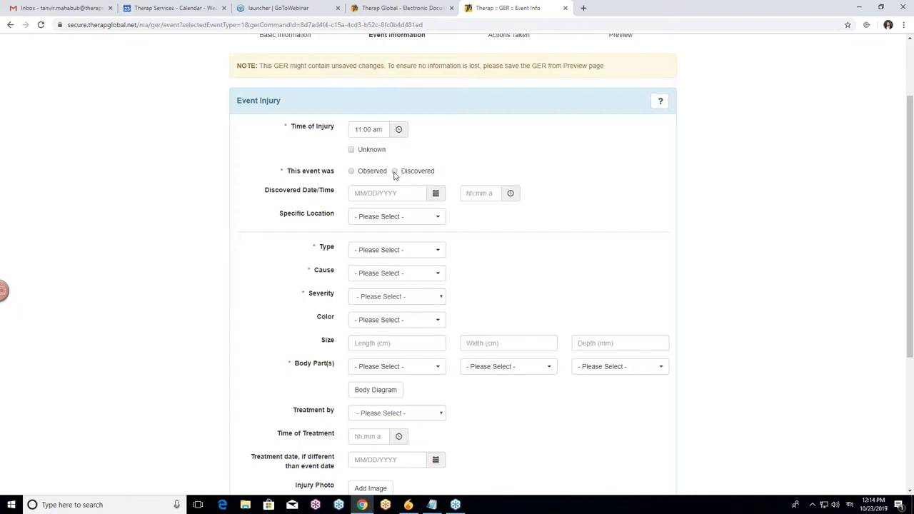
{"action": "left_click", "coordinate": [351, 171]}
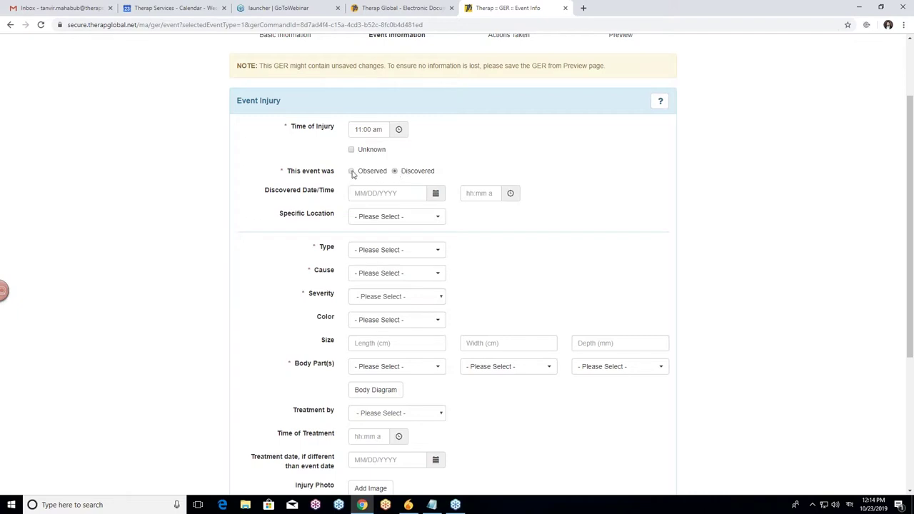
{"action": "left_click", "coordinate": [397, 172]}
{"action": "left_click", "coordinate": [351, 171]}
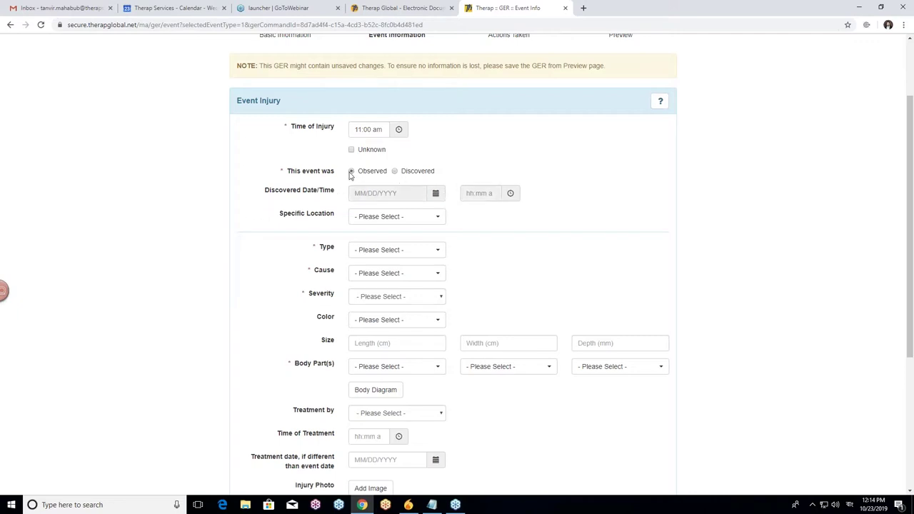
- Set the Specific Location of the injury to Outdoors
{"action": "scroll", "coordinate": [249, 222], "scroll_direction": "down", "scroll_amount": 1}
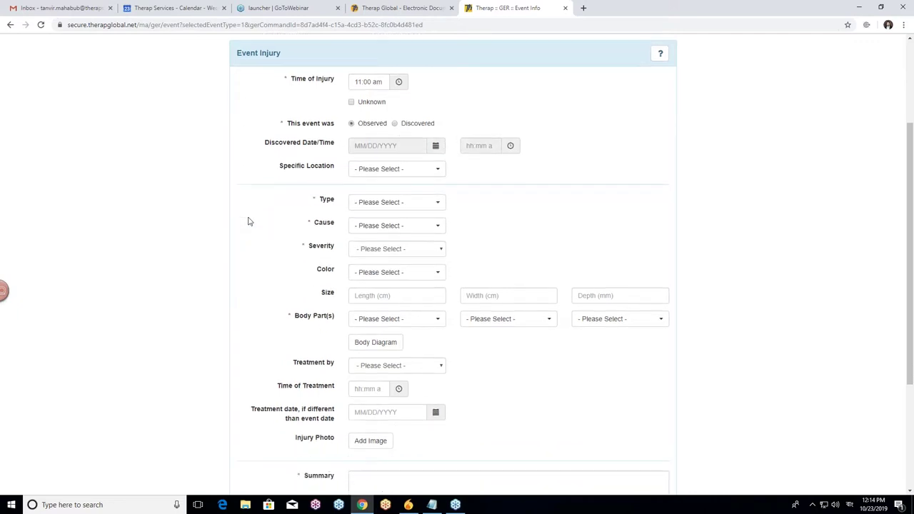
{"action": "left_click", "coordinate": [402, 171]}
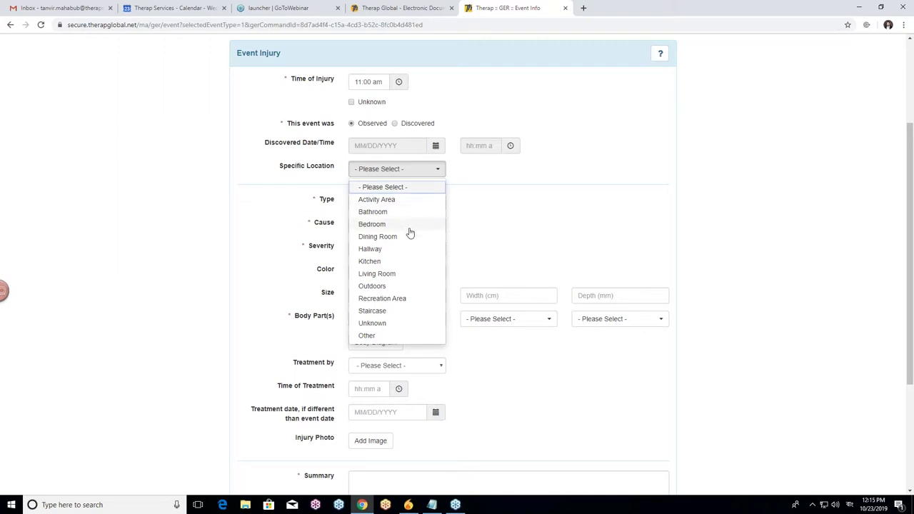
{"action": "left_click", "coordinate": [390, 286]}
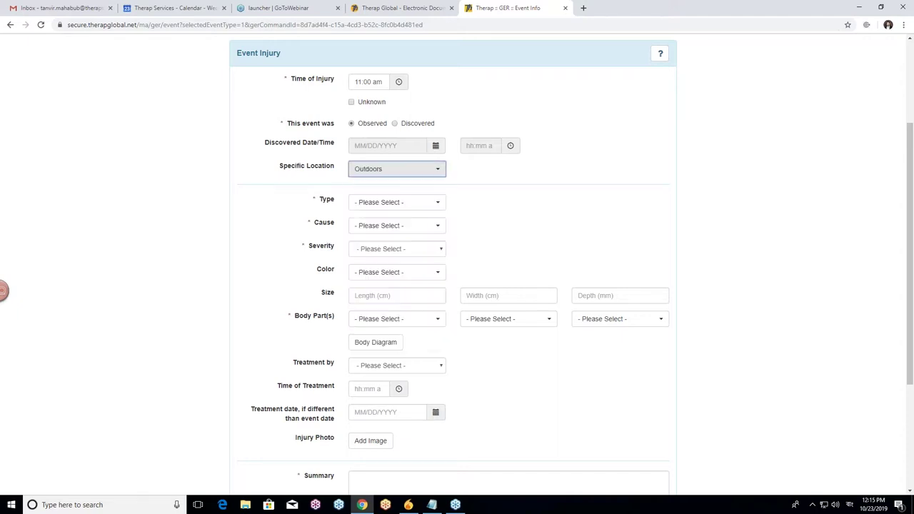
- Set the injury Type to Bruise, looking through the other available types
{"action": "left_click", "coordinate": [420, 204]}
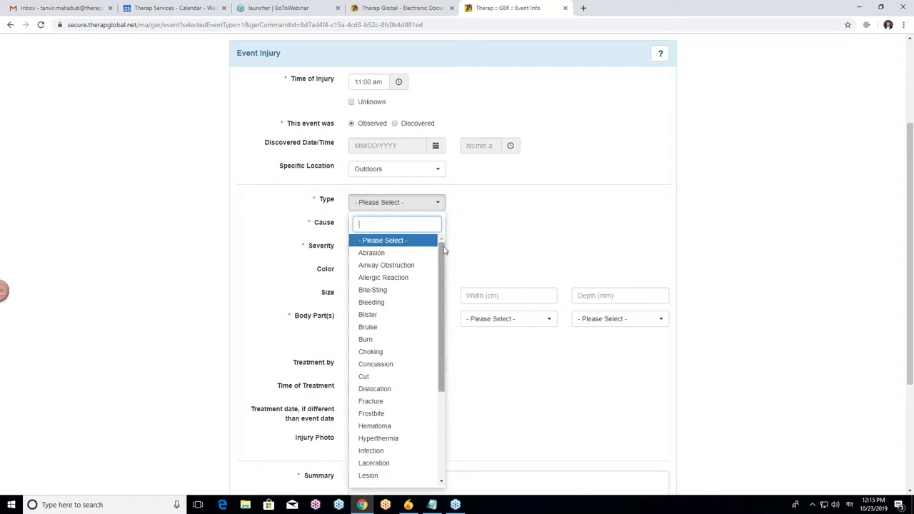
{"action": "mouse_move", "coordinate": [444, 250]}
{"action": "left_mouse_down"}
{"action": "mouse_move", "coordinate": [444, 345]}
{"action": "mouse_move", "coordinate": [455, 244]}
{"action": "mouse_move", "coordinate": [447, 284]}
{"action": "left_mouse_up"}
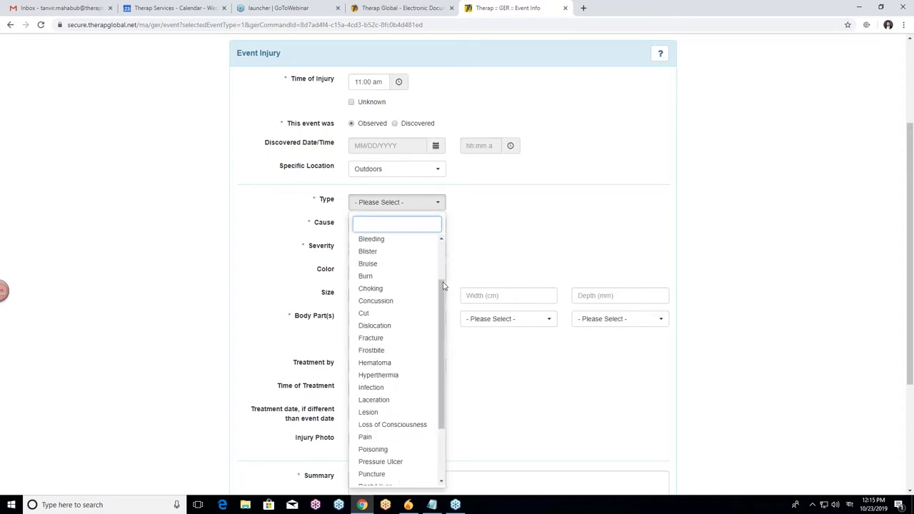
{"action": "left_click", "coordinate": [373, 264]}
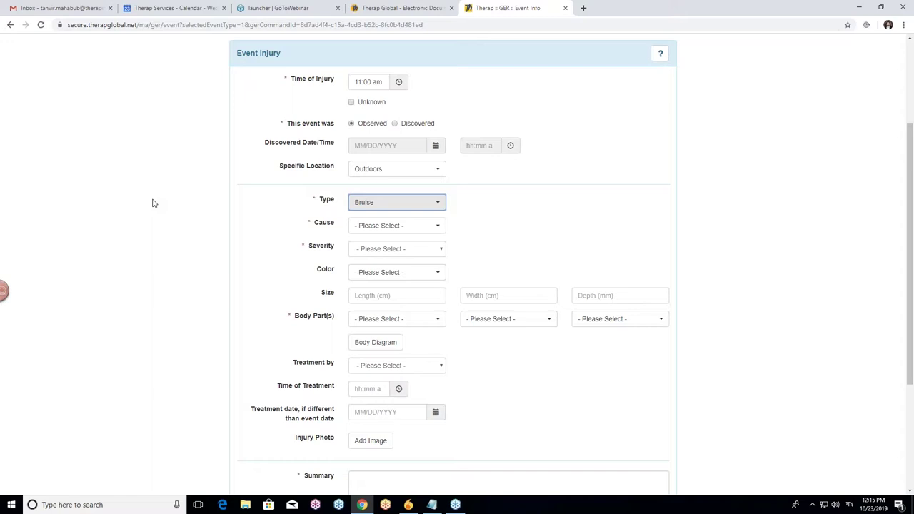
{"action": "left_click", "coordinate": [402, 208]}
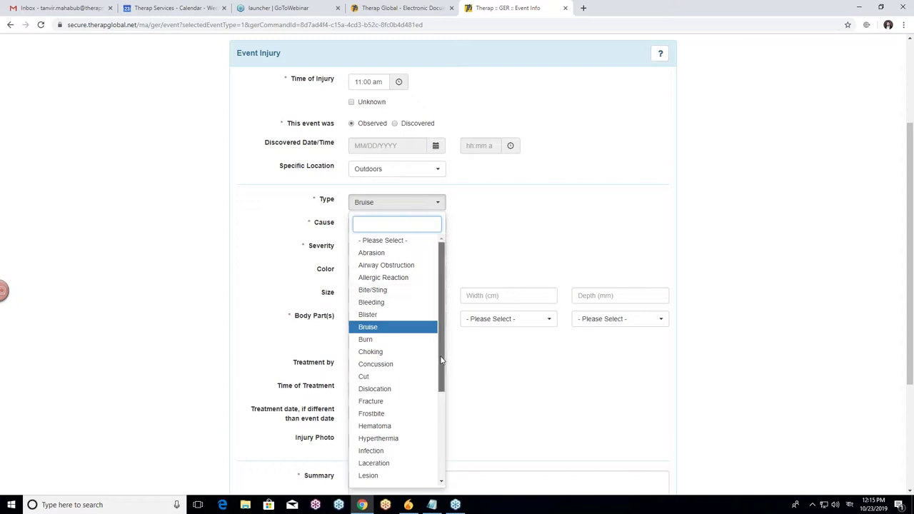
{"action": "scroll", "coordinate": [440, 360], "scroll_direction": "down", "scroll_amount": 4}
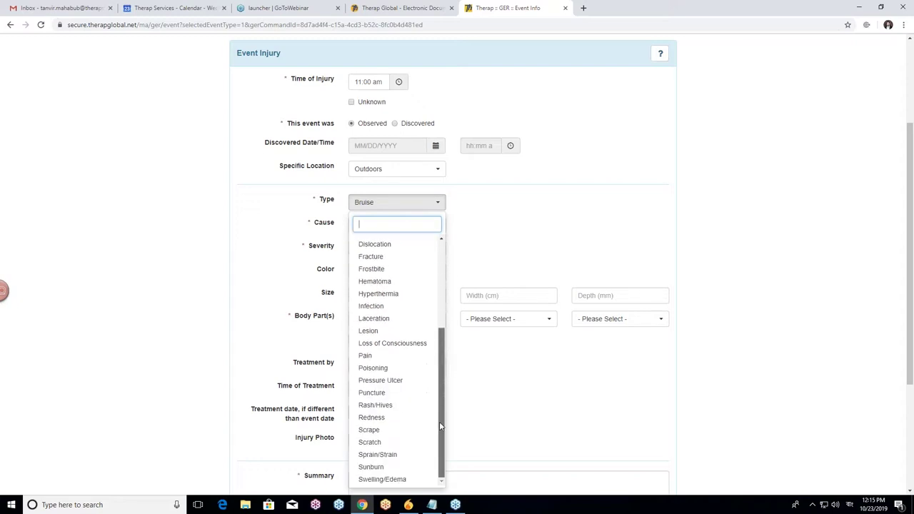
{"action": "scroll", "coordinate": [441, 385], "scroll_direction": "up", "scroll_amount": 5}
{"action": "left_click", "coordinate": [399, 328]}
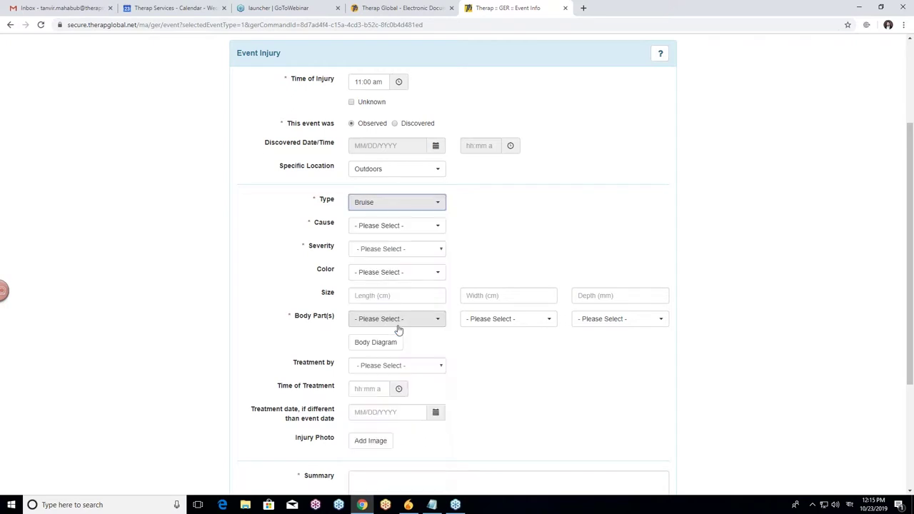
- Set the injury's Cause to Fall and its Severity to Minor (First aid)
{"action": "left_click", "coordinate": [410, 231]}
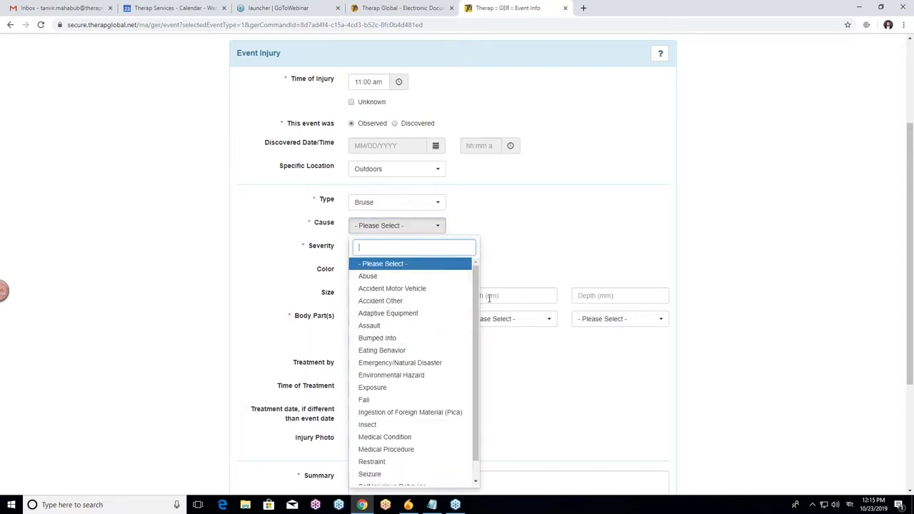
{"action": "left_click_drag", "start_coordinate": [474, 322], "coordinate": [473, 339]}
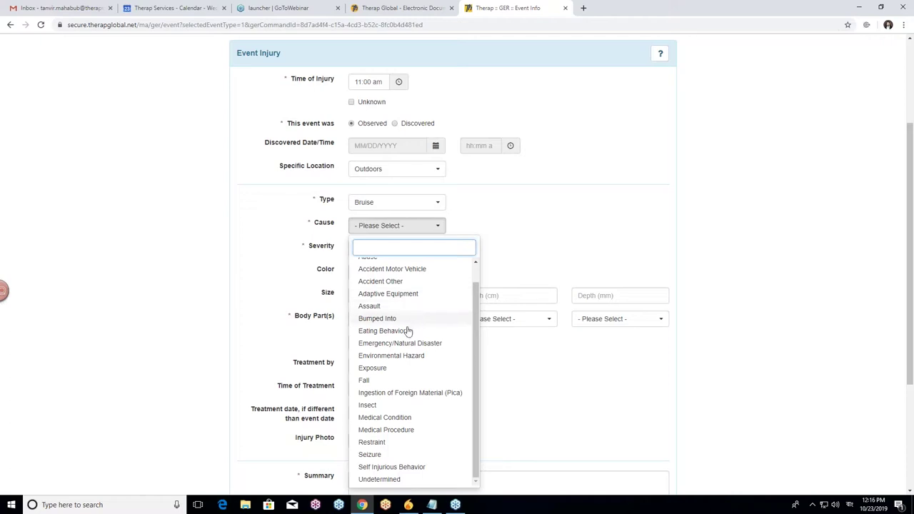
{"action": "left_click", "coordinate": [397, 381]}
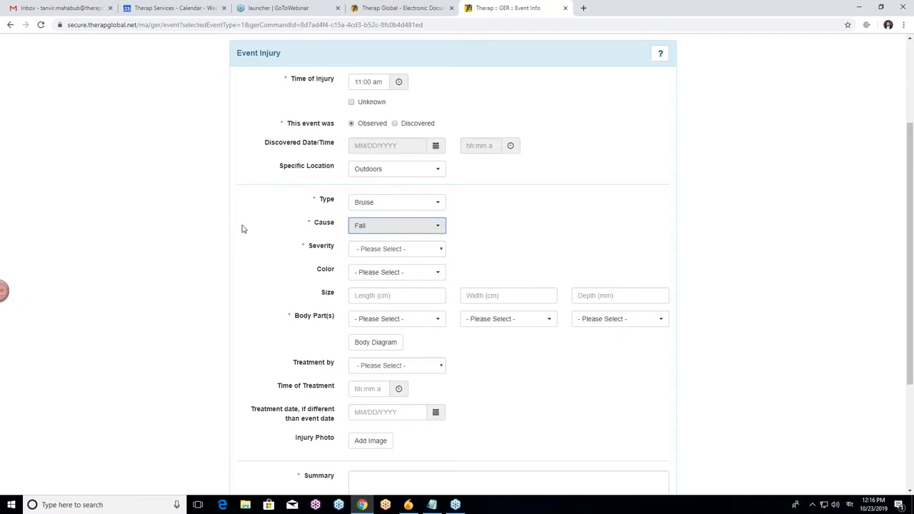
{"action": "scroll", "coordinate": [242, 229], "scroll_direction": "down", "scroll_amount": 2}
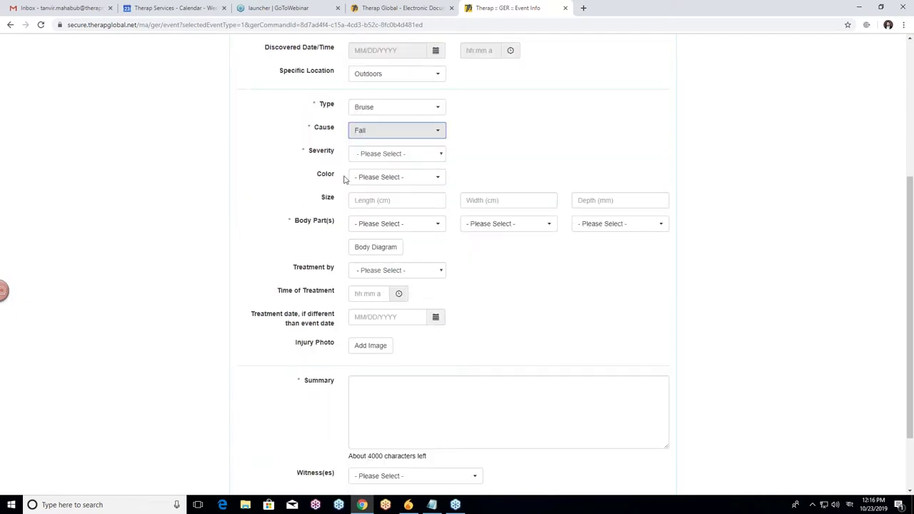
{"action": "left_click", "coordinate": [433, 160]}
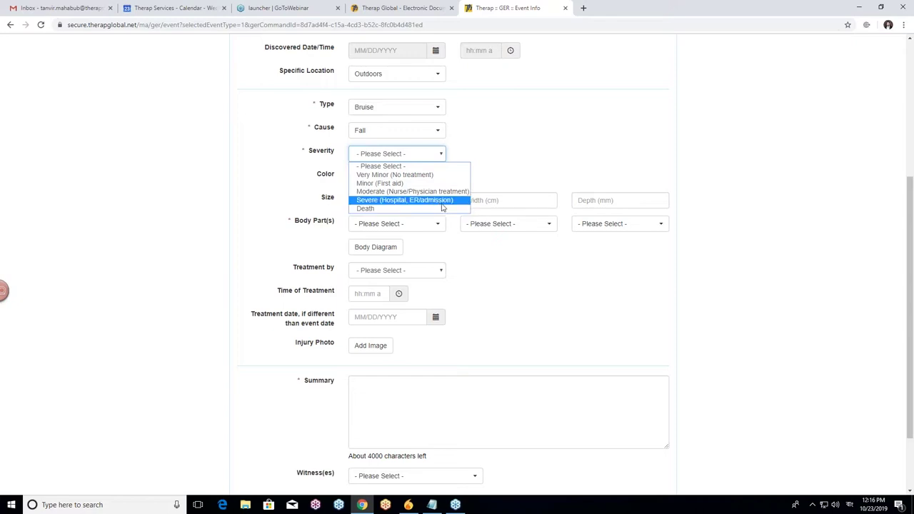
{"action": "left_click", "coordinate": [405, 186]}
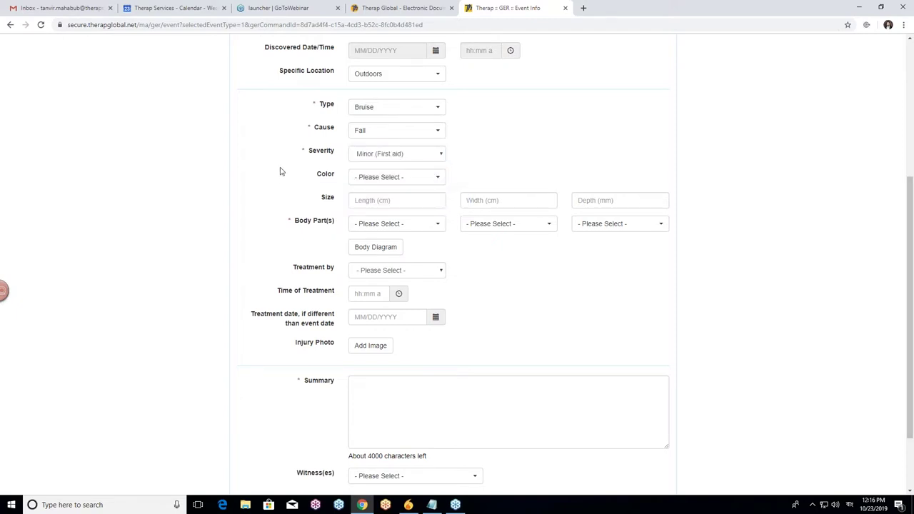
- Look at the choices for the first injured body part, leave it unselected and open the Body Diagram
{"action": "scroll", "coordinate": [280, 172], "scroll_direction": "down", "scroll_amount": 2}
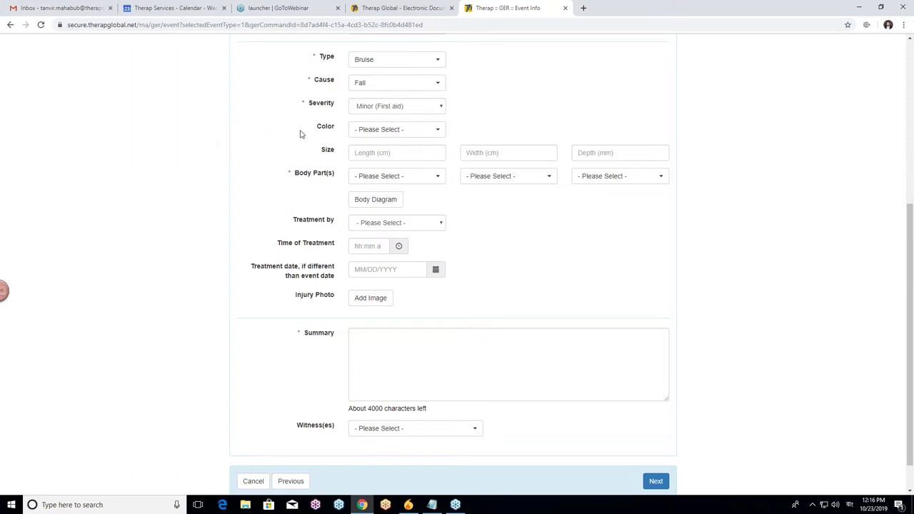
{"action": "scroll", "coordinate": [300, 134], "scroll_direction": "down", "scroll_amount": 1}
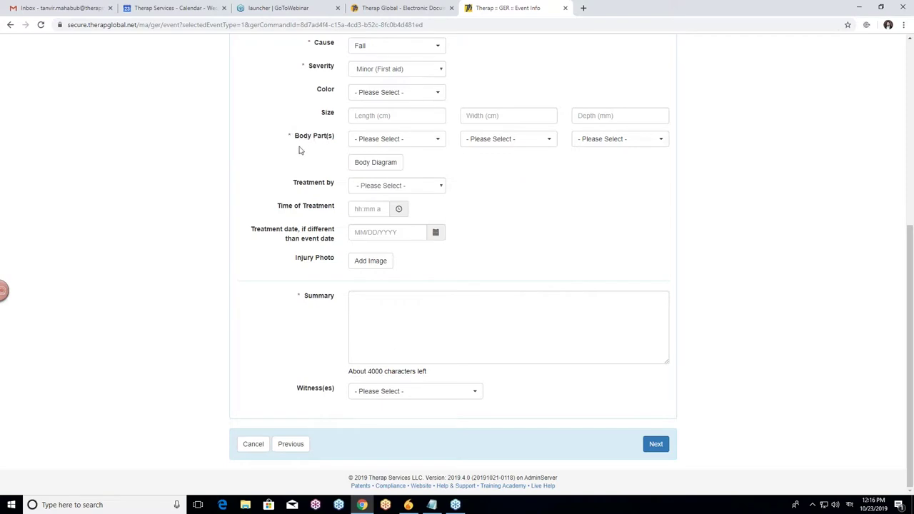
{"action": "left_click", "coordinate": [439, 142]}
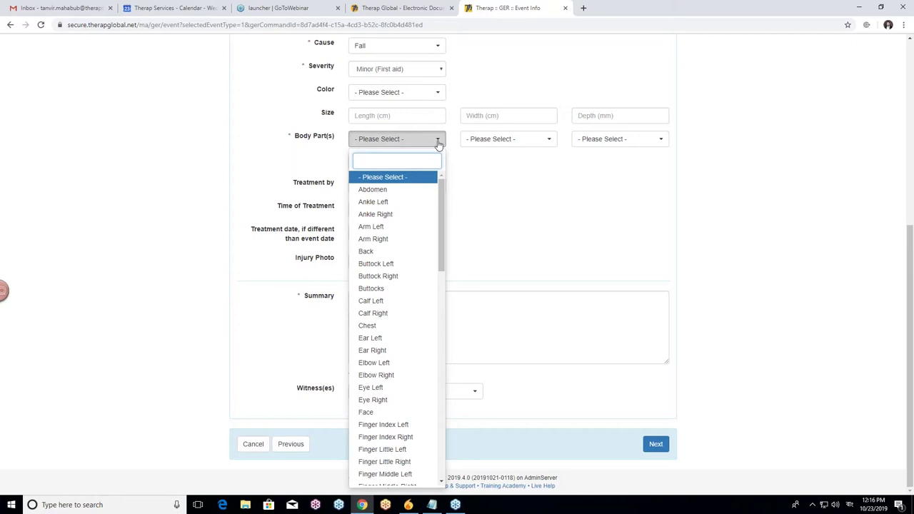
{"action": "left_click", "coordinate": [435, 142]}
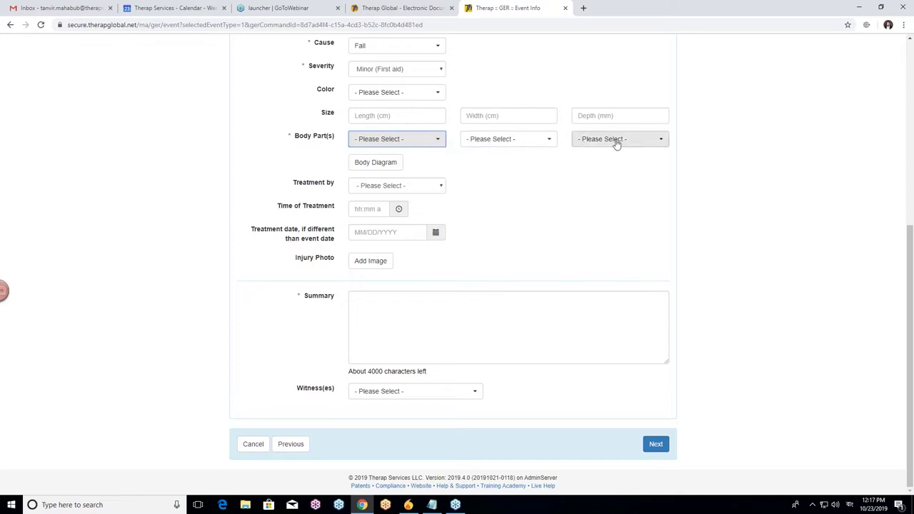
{"action": "left_click", "coordinate": [377, 165]}
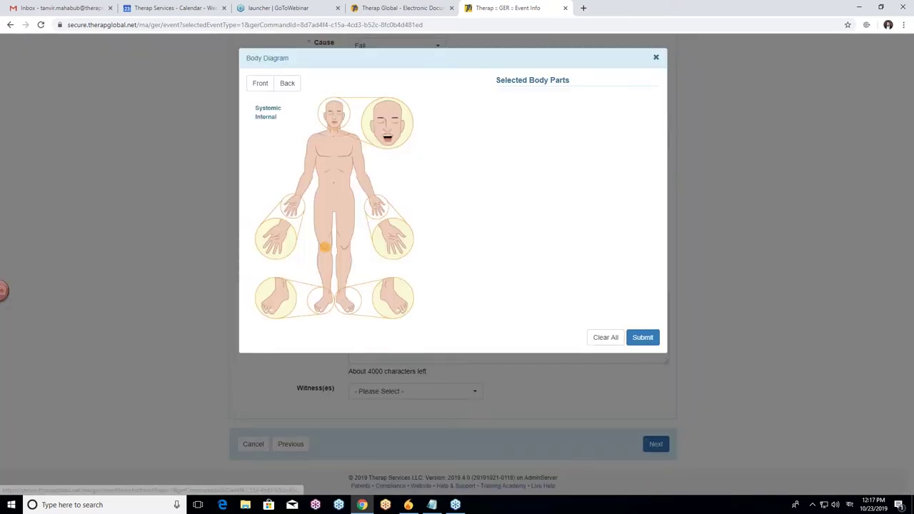
{"action": "left_click", "coordinate": [325, 249]}
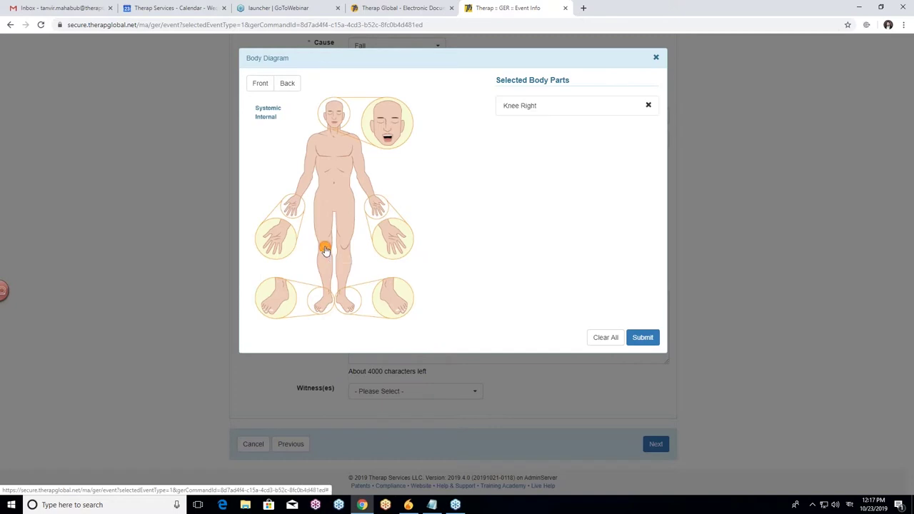
{"action": "left_click", "coordinate": [307, 177]}
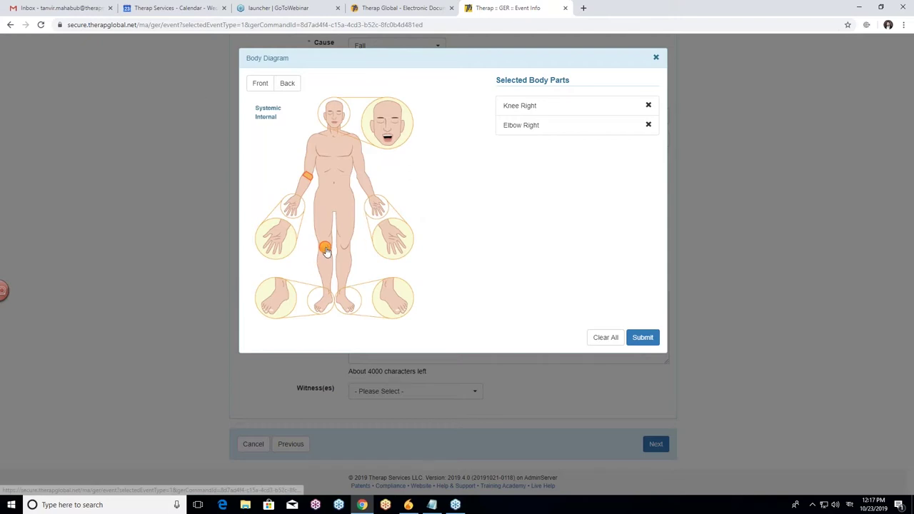
{"action": "left_click", "coordinate": [605, 341]}
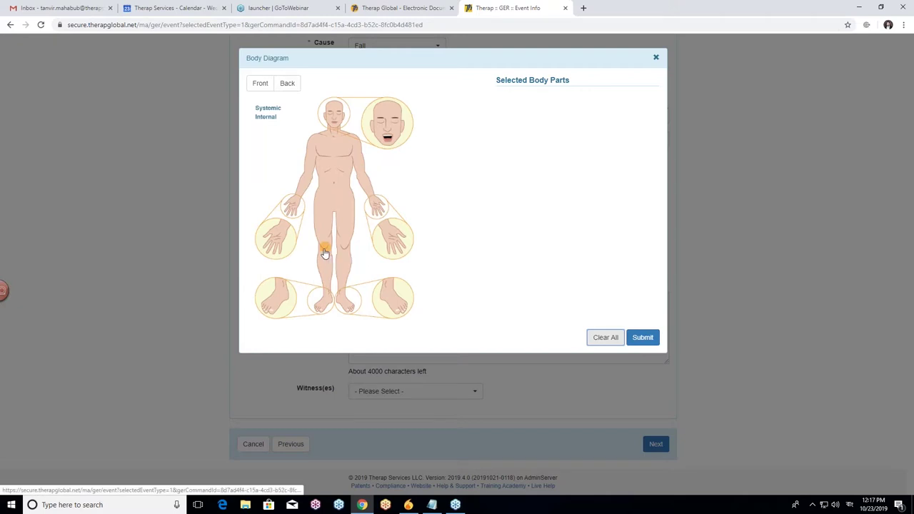
- Mark Knee Right and Elbow Right on the body diagram and submit them as the injured body parts
{"action": "left_click", "coordinate": [325, 247]}
{"action": "left_click", "coordinate": [308, 177]}
{"action": "left_click", "coordinate": [643, 338]}
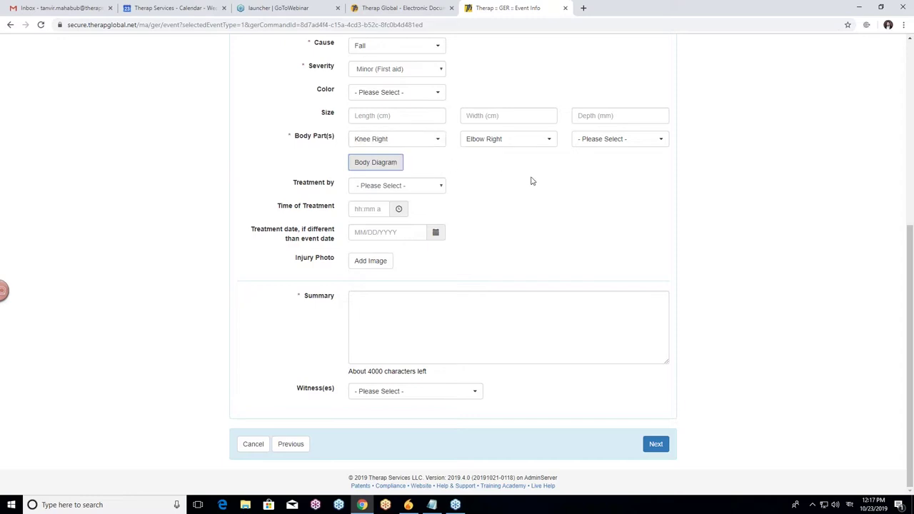
- Record that the injury's treatment was given by Staff/LPN
{"action": "left_click", "coordinate": [432, 193]}
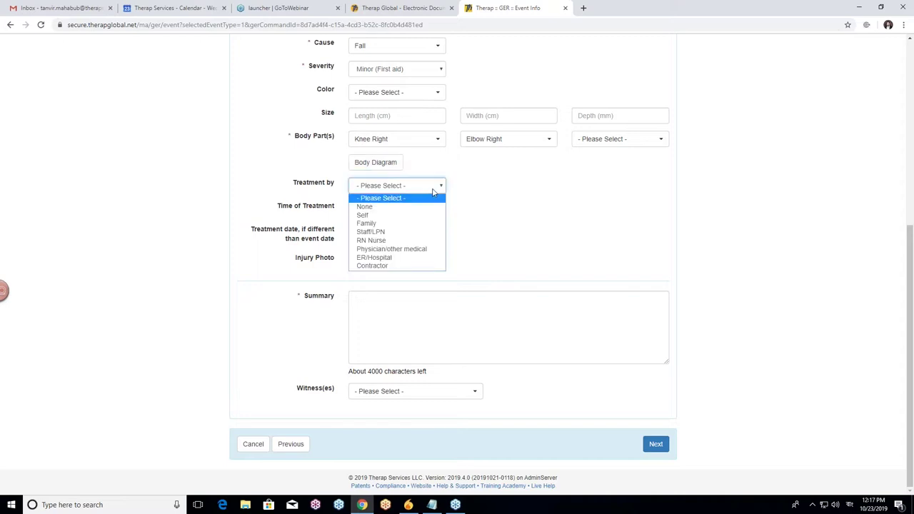
{"action": "left_click", "coordinate": [402, 232]}
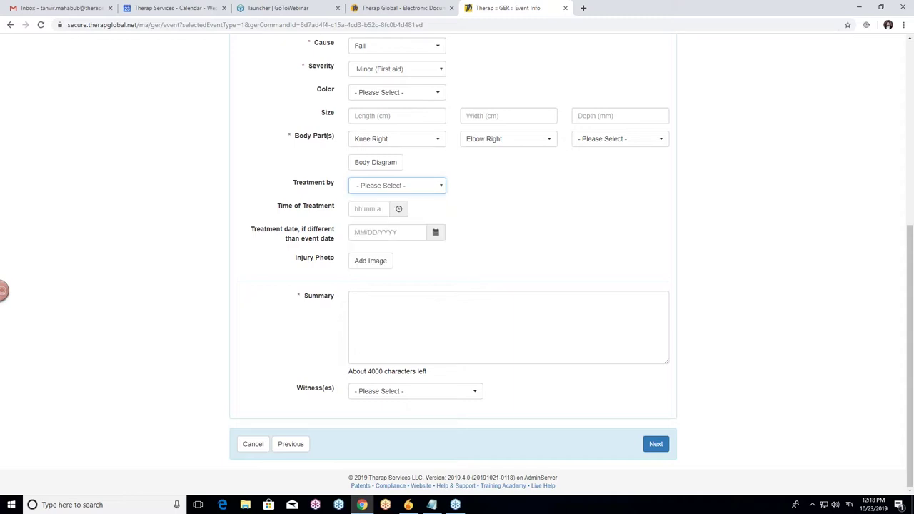
{"action": "left_click", "coordinate": [481, 210]}
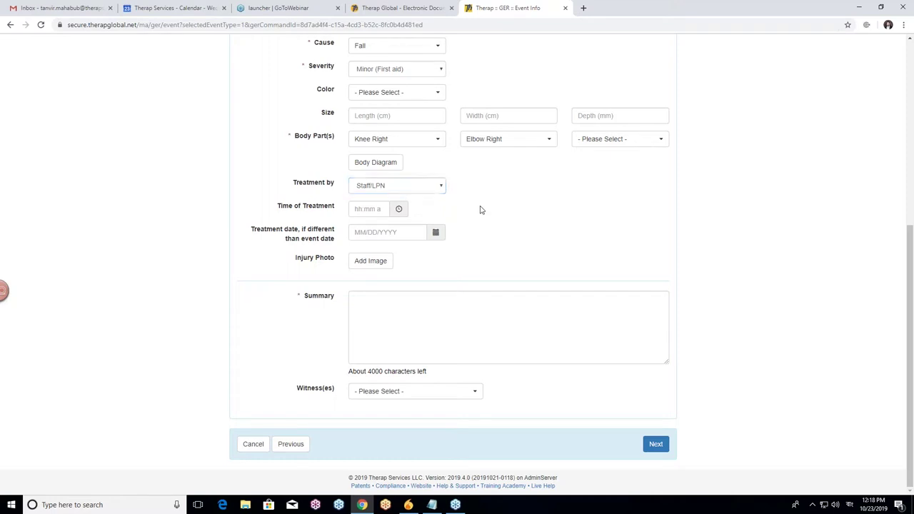
- Set the Time of Treatment to 11:10 am
{"action": "left_click", "coordinate": [397, 211]}
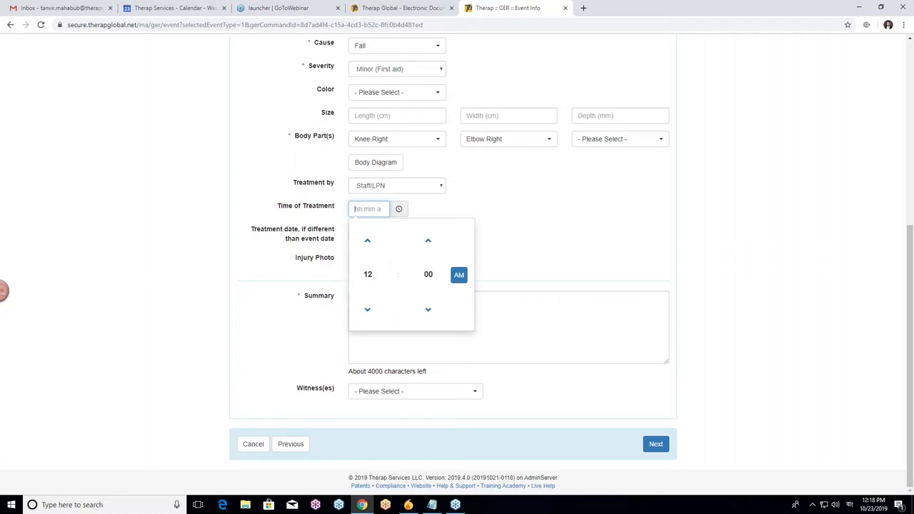
{"action": "left_click", "coordinate": [366, 277]}
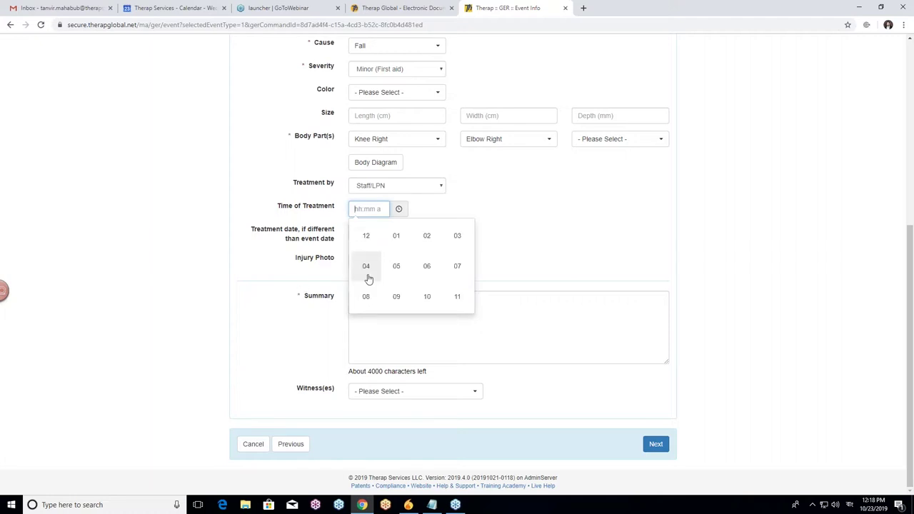
{"action": "left_click", "coordinate": [458, 297]}
{"action": "left_click", "coordinate": [425, 281]}
{"action": "left_click", "coordinate": [433, 242]}
{"action": "left_click", "coordinate": [532, 242]}
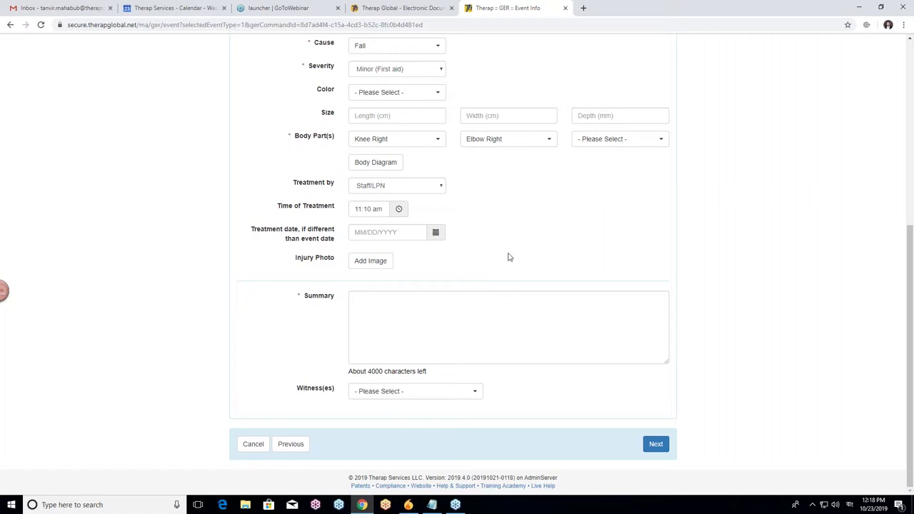
{"action": "scroll", "coordinate": [512, 257], "scroll_direction": "up", "scroll_amount": 5}
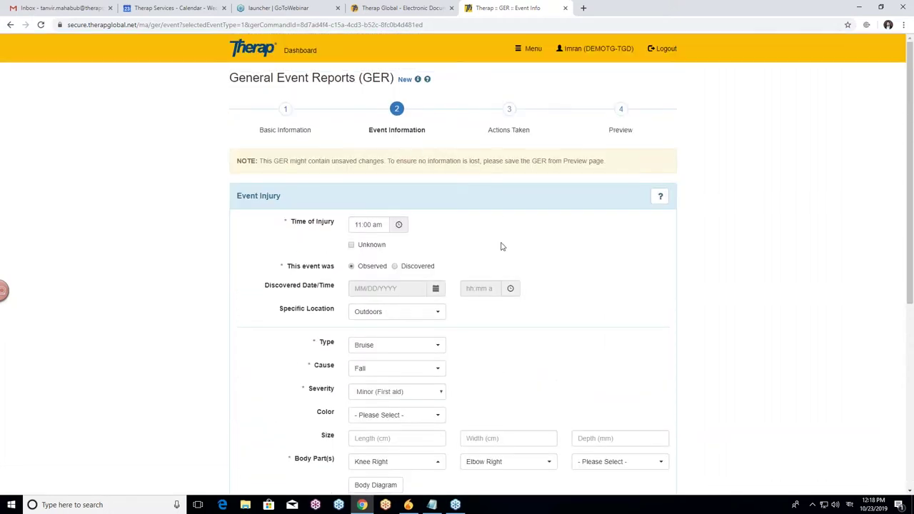
- Begin editing the required Summary of the injury event
{"action": "scroll", "coordinate": [544, 253], "scroll_direction": "down", "scroll_amount": 1}
{"action": "scroll", "coordinate": [545, 254], "scroll_direction": "down", "scroll_amount": 5}
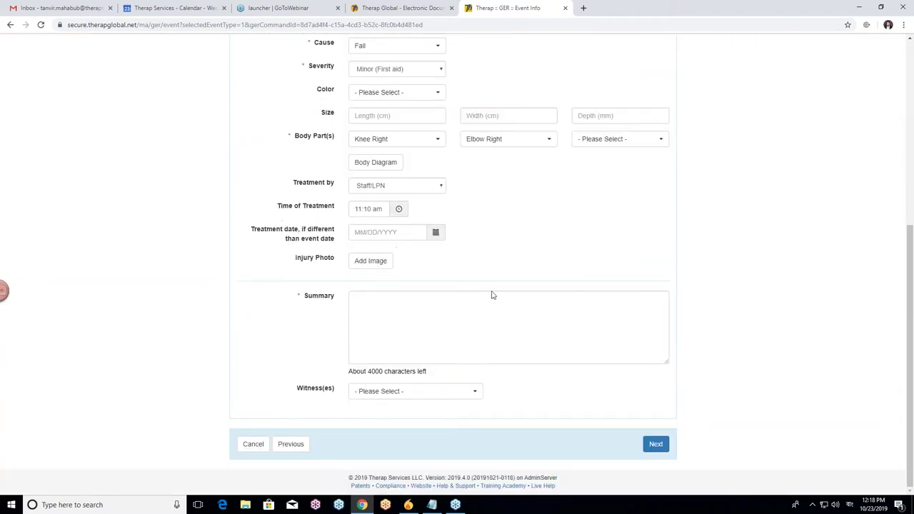
{"action": "left_click", "coordinate": [404, 297]}
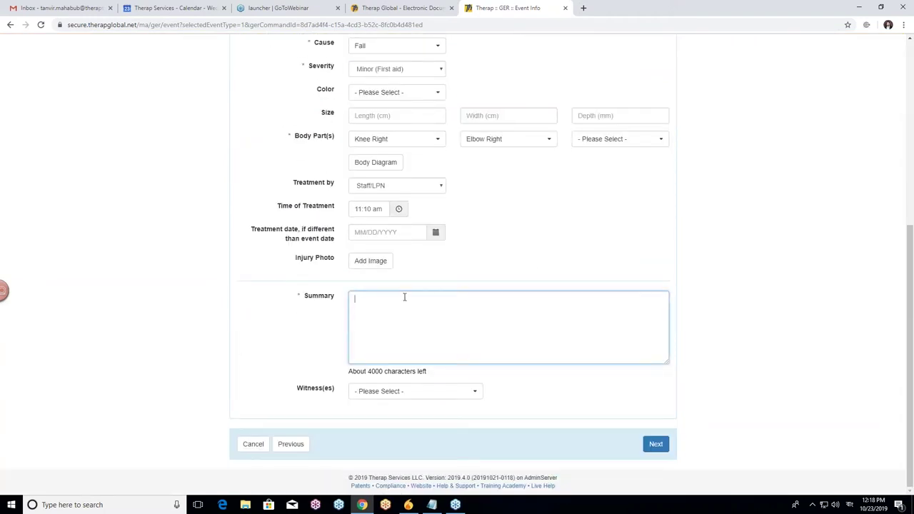
{"action": "type", "text": "n"}
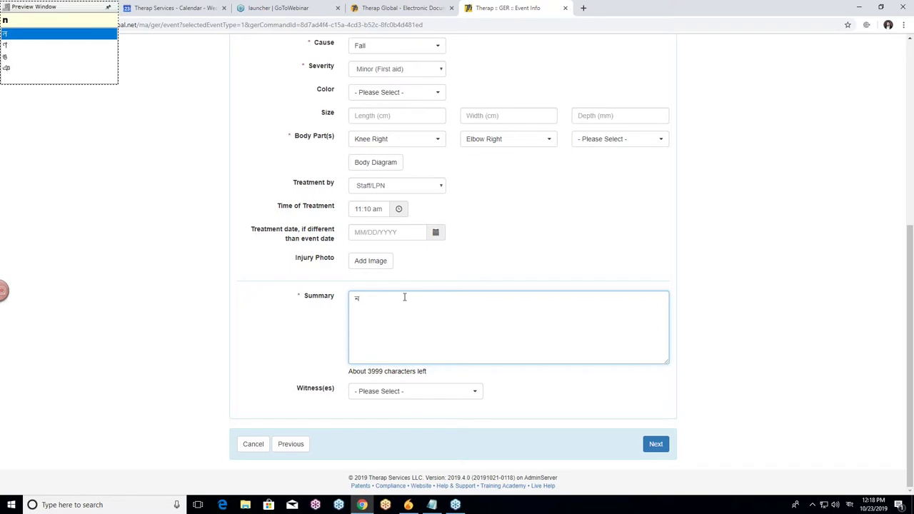
{"action": "key", "text": "BackSpace"}
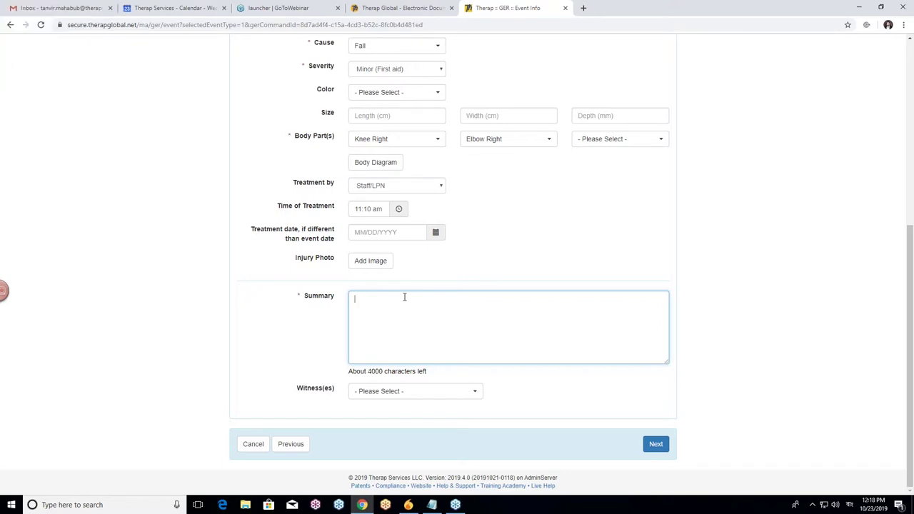
{"action": "type", "text": "po"}
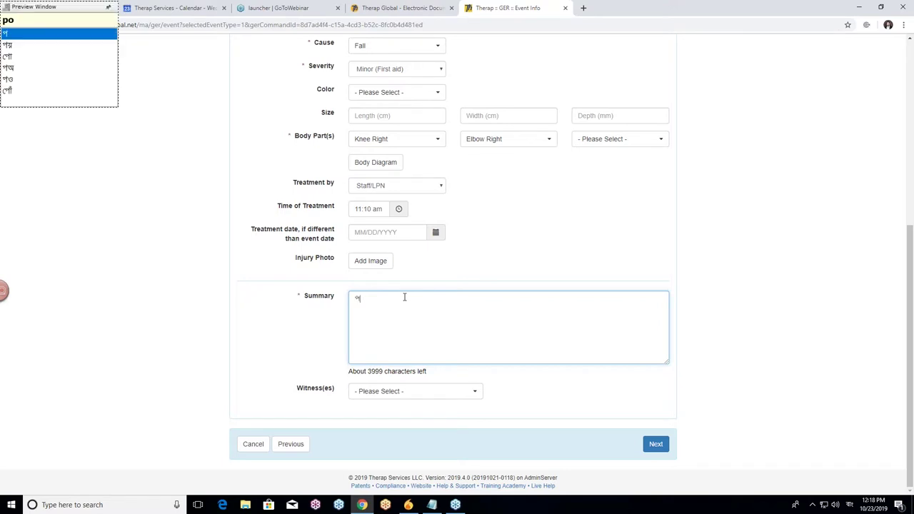
{"action": "key", "text": "BackSpace"}
{"action": "key", "text": "BackSpace"}
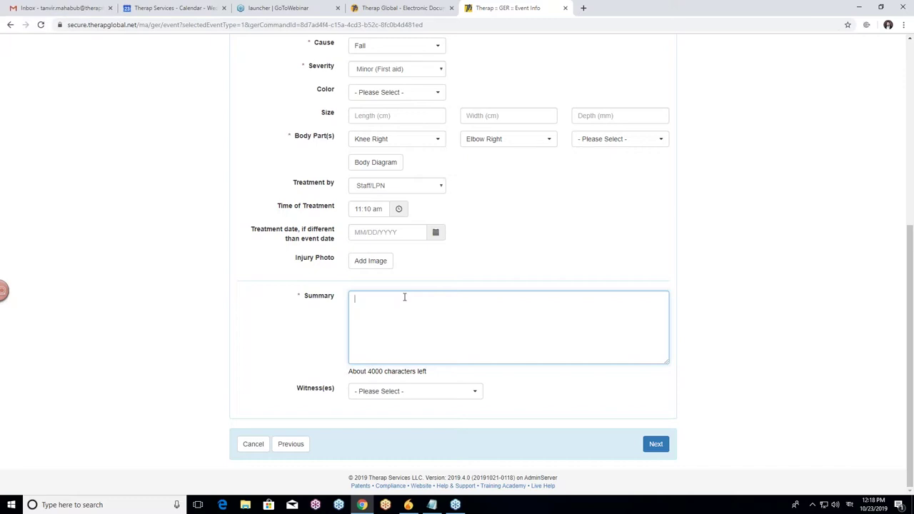
- Start the injury's Summary in Bengali with the words "স্কুলের স্টাফরা"
{"action": "type", "text": "skuler"}
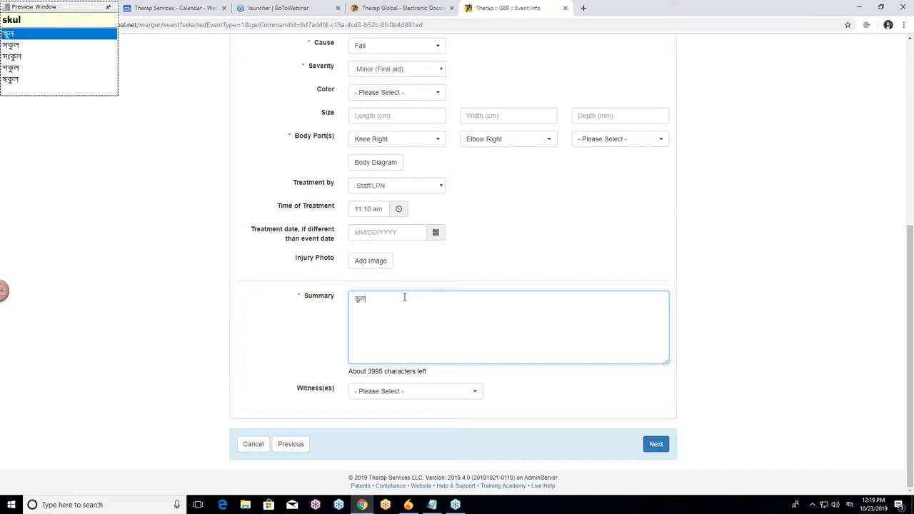
{"action": "type", "text": " stafr"}
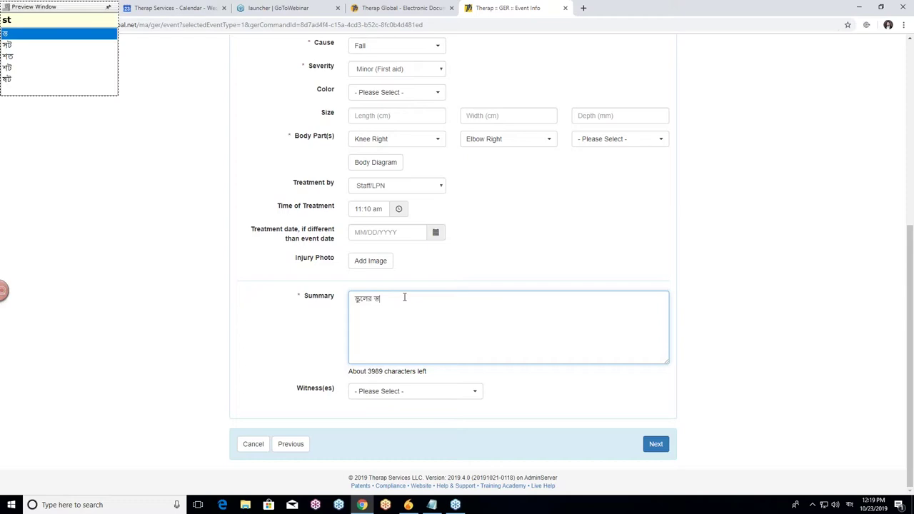
{"action": "type", "text": "a"}
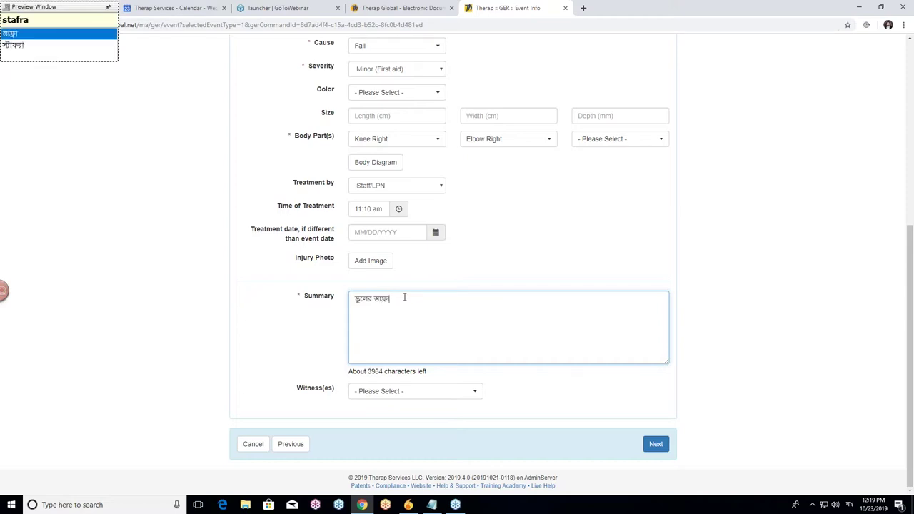
{"action": "key", "text": "Down"}
{"action": "key", "text": "Return"}
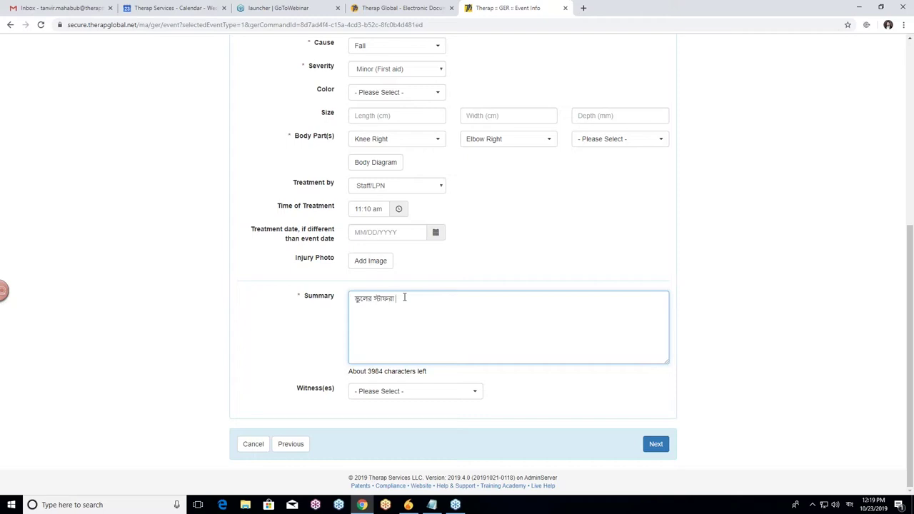
- Continue the Summary sentence with "তার আক্রান্ত/আঘাত প্রাপ্ত"
{"action": "type", "text": "tar akrant"}
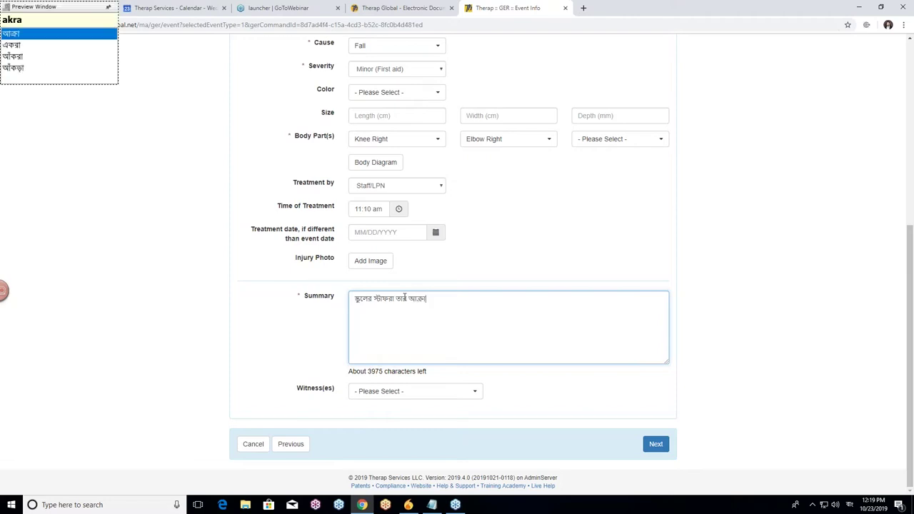
{"action": "type", "text": "/agha"}
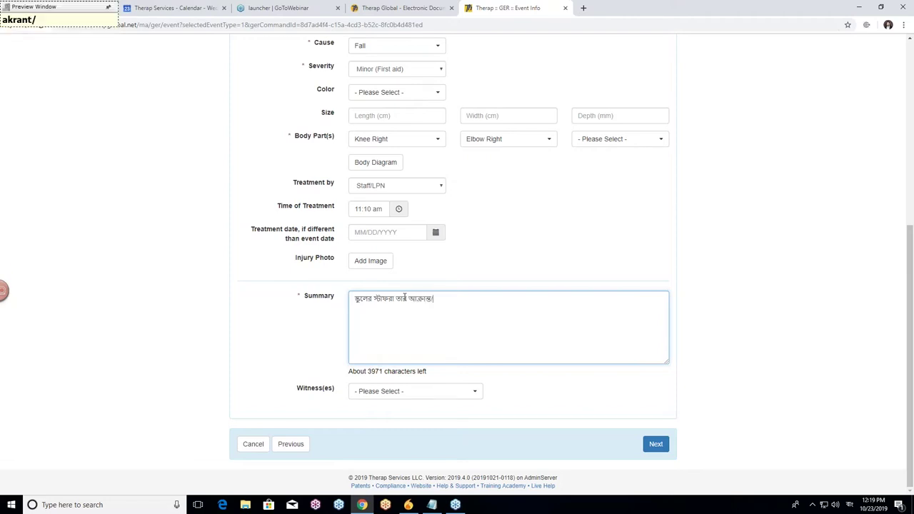
{"action": "type", "text": "t prap"}
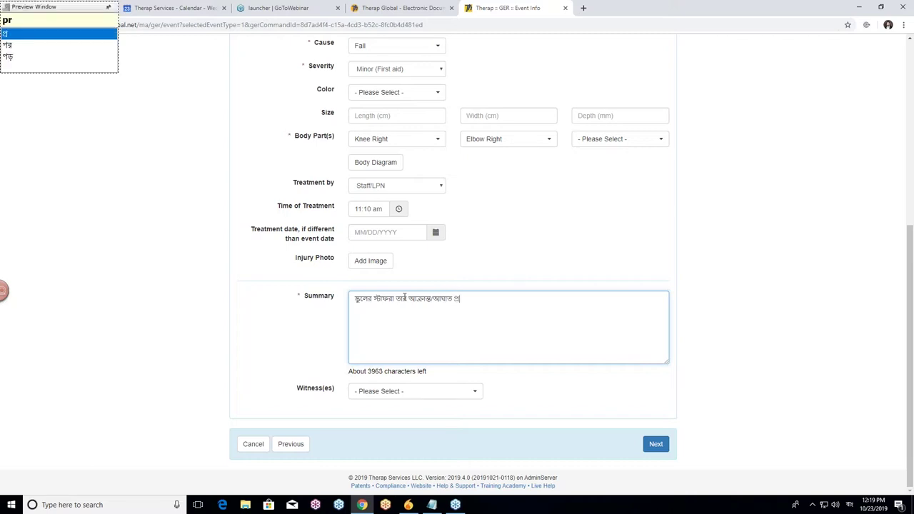
{"action": "type", "text": "t"}
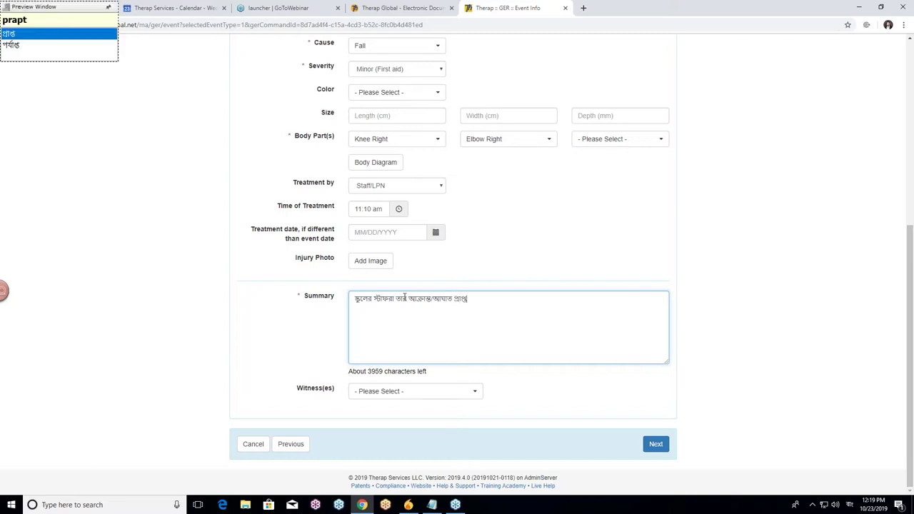
{"action": "type", "text": " ho"}
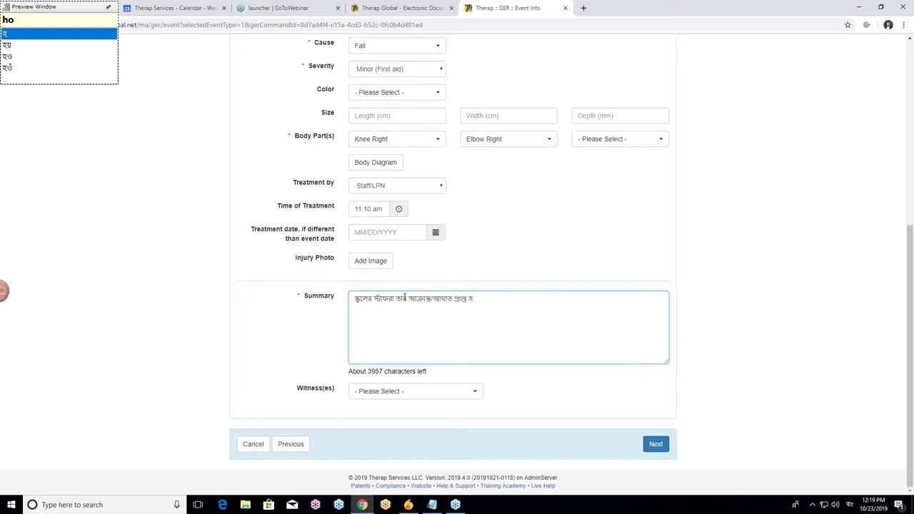
{"action": "key", "text": "BackSpace"}
{"action": "key", "text": "BackSpace"}
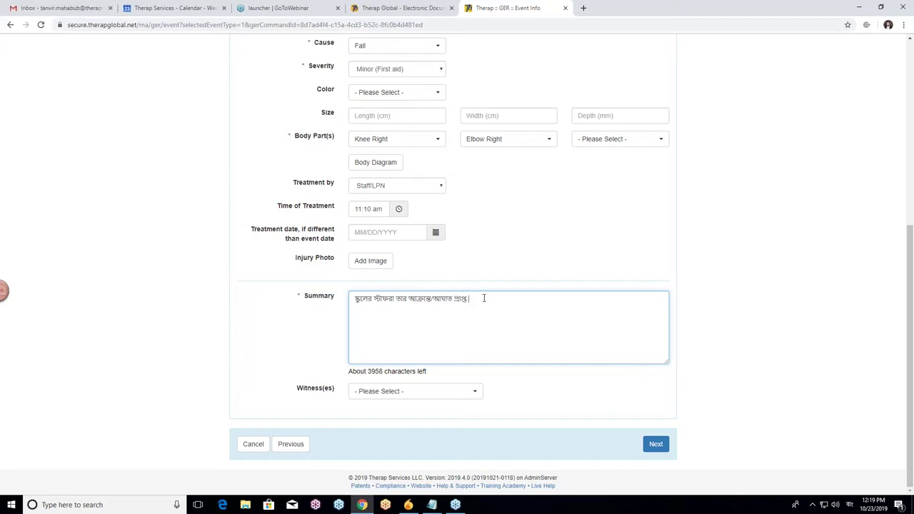
- Complete the Summary sentence with "স্থানে সাভ্লন দিয়ে পরিস্কার করে দিয়েছে"
{"action": "type", "text": "sthane s"}
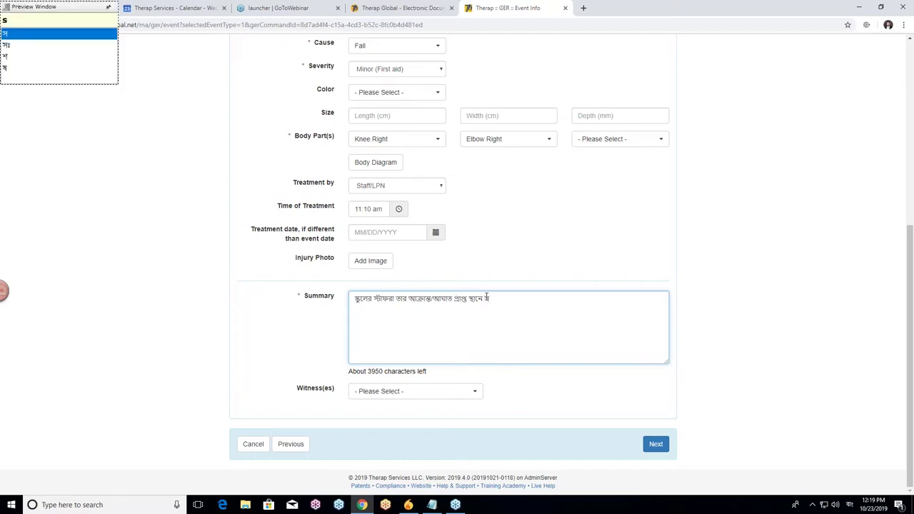
{"action": "type", "text": "avlon"}
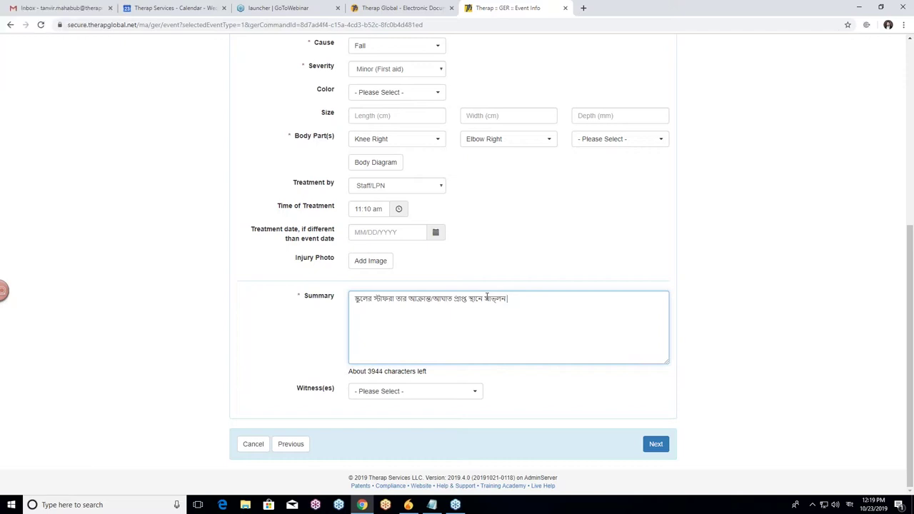
{"action": "type", "text": " diye "}
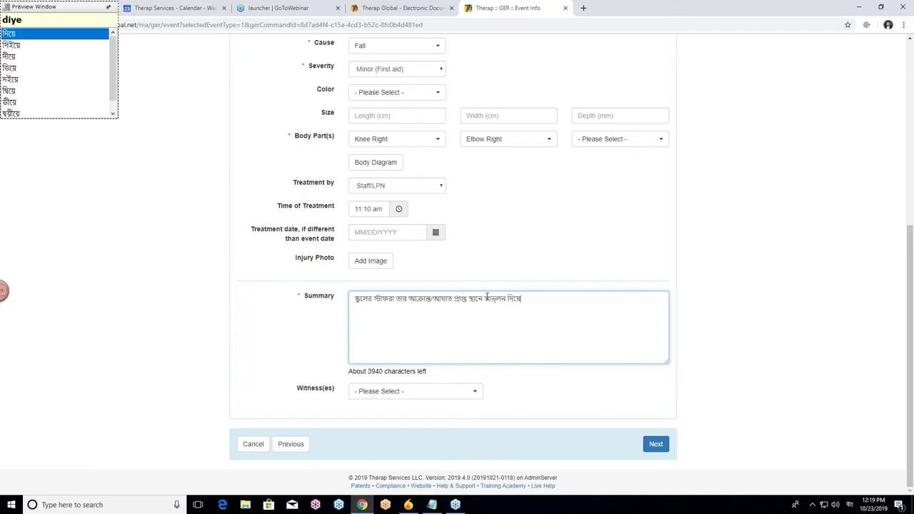
{"action": "type", "text": "poriskar"}
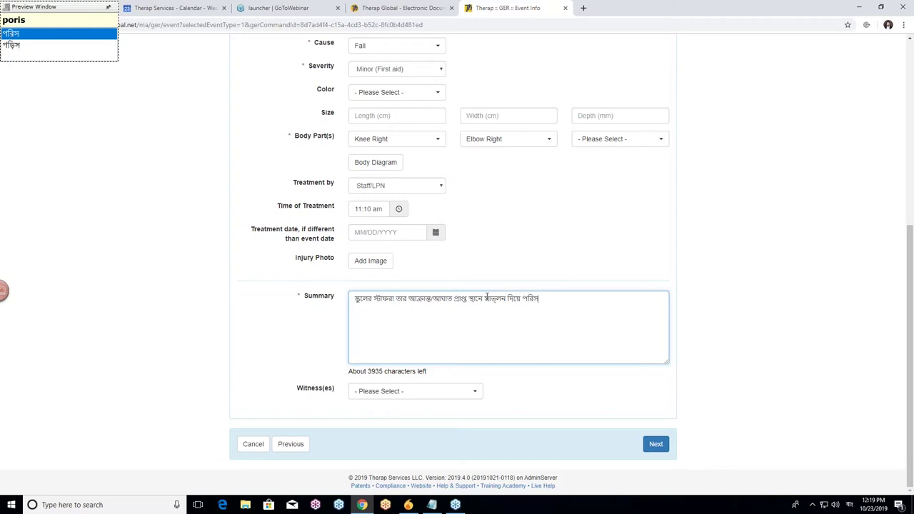
{"action": "type", "text": " kore "}
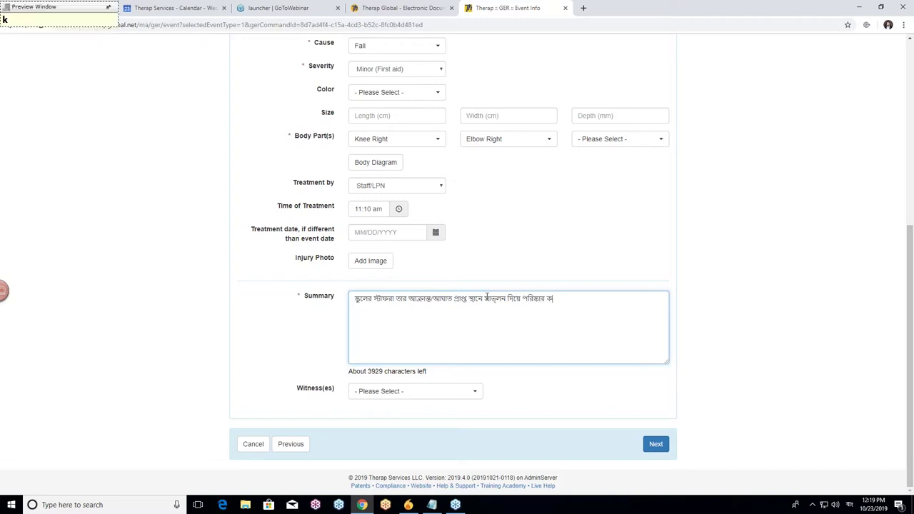
{"action": "type", "text": "diyeche"}
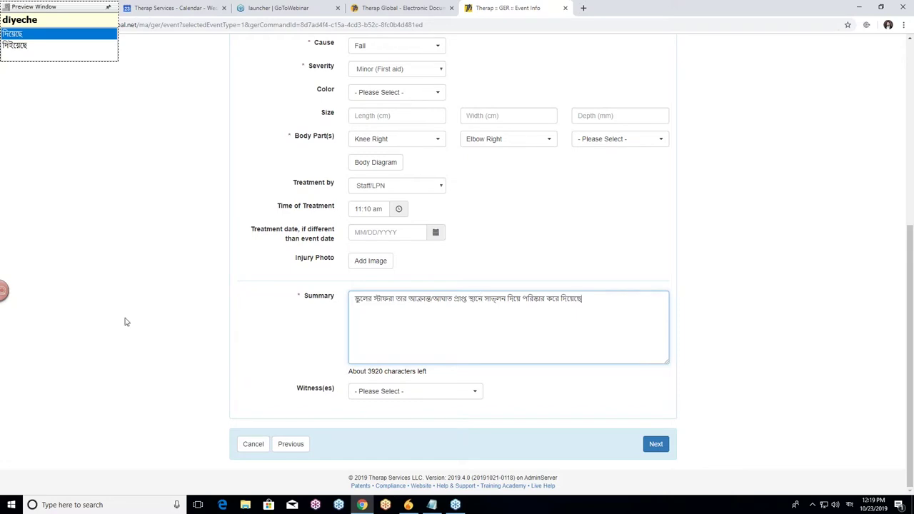
{"action": "scroll", "coordinate": [329, 135], "scroll_direction": "up", "scroll_amount": 2}
{"action": "scroll", "coordinate": [334, 147], "scroll_direction": "down", "scroll_amount": 2}
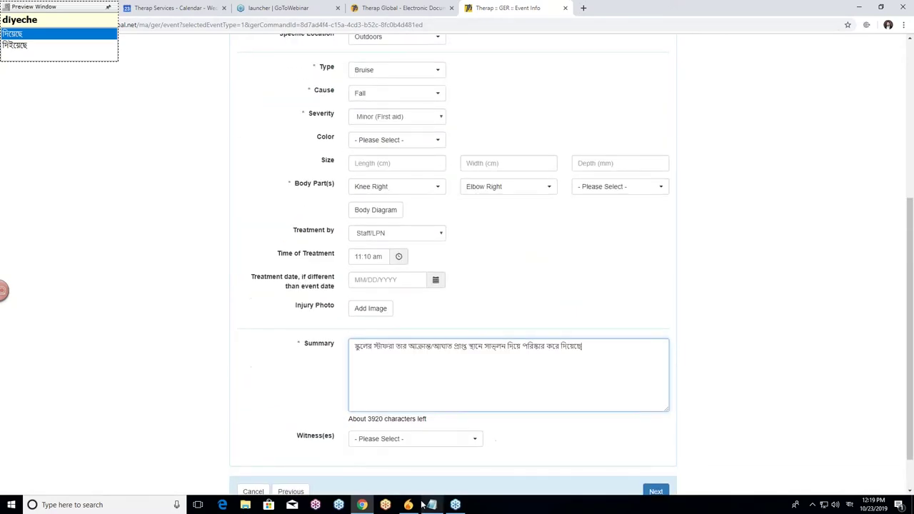
{"action": "left_click", "coordinate": [289, 379]}
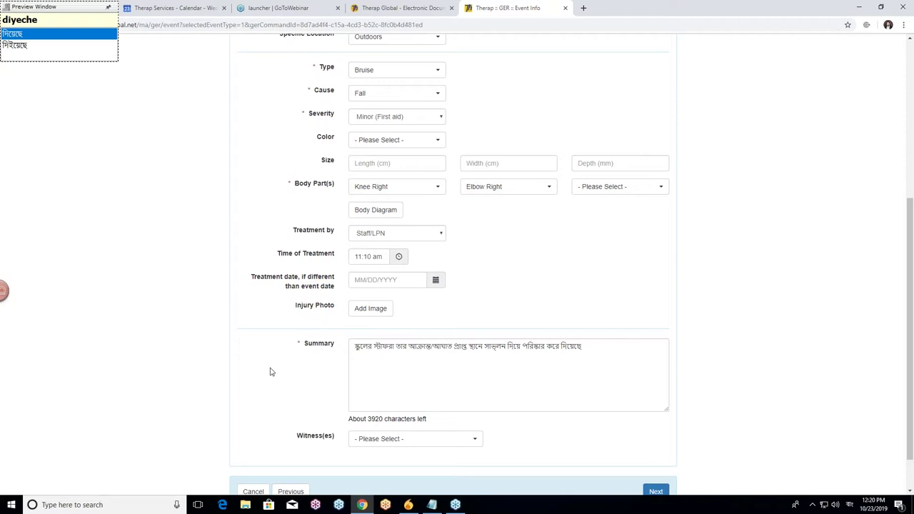
{"action": "scroll", "coordinate": [261, 370], "scroll_direction": "down", "scroll_amount": 1}
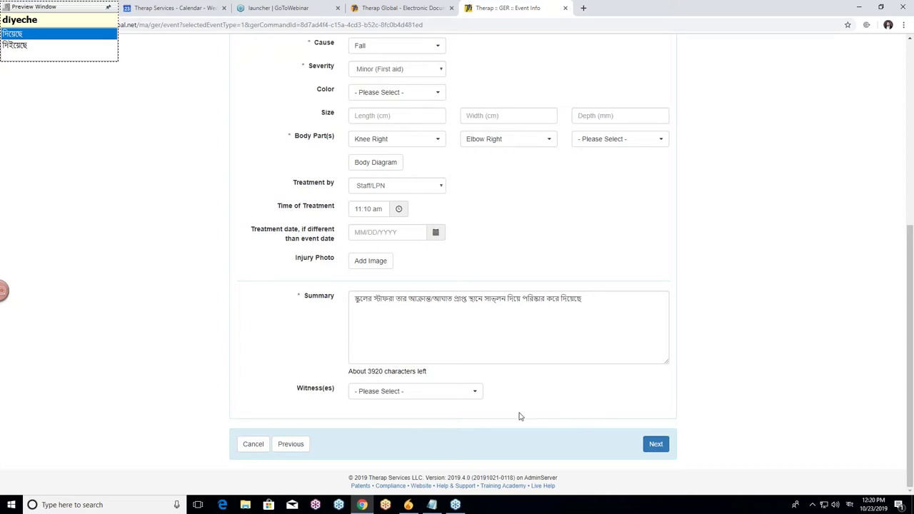
- Add the signed-in teacher as the witness of the injury
{"action": "left_click", "coordinate": [476, 397]}
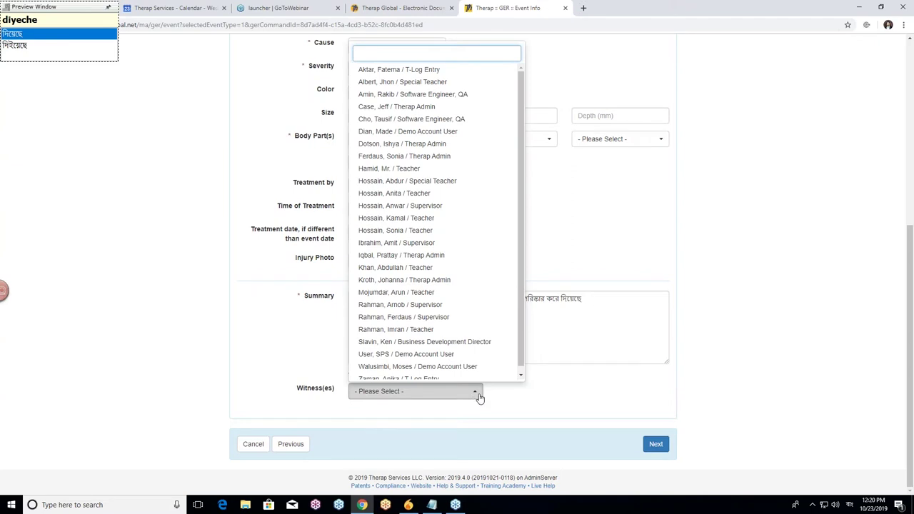
{"action": "left_click", "coordinate": [427, 329]}
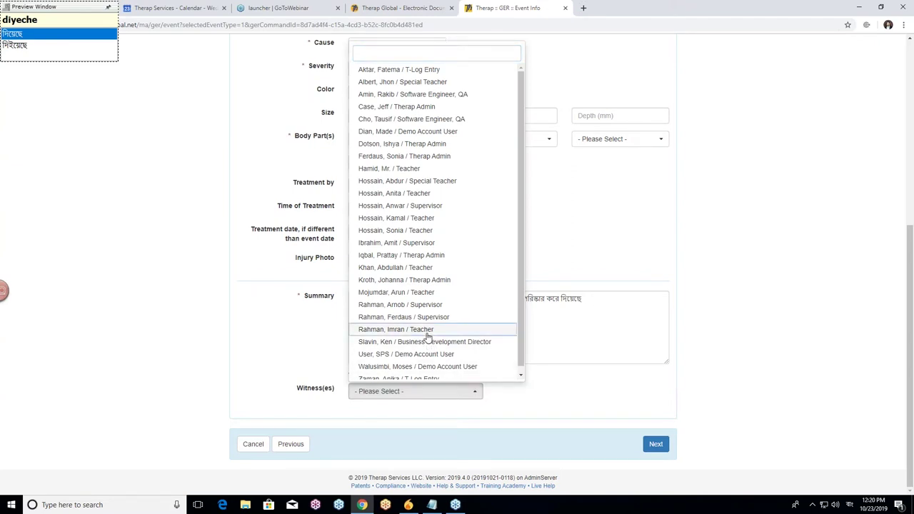
{"action": "left_click", "coordinate": [591, 410]}
{"action": "scroll", "coordinate": [596, 410], "scroll_direction": "down", "scroll_amount": 1}
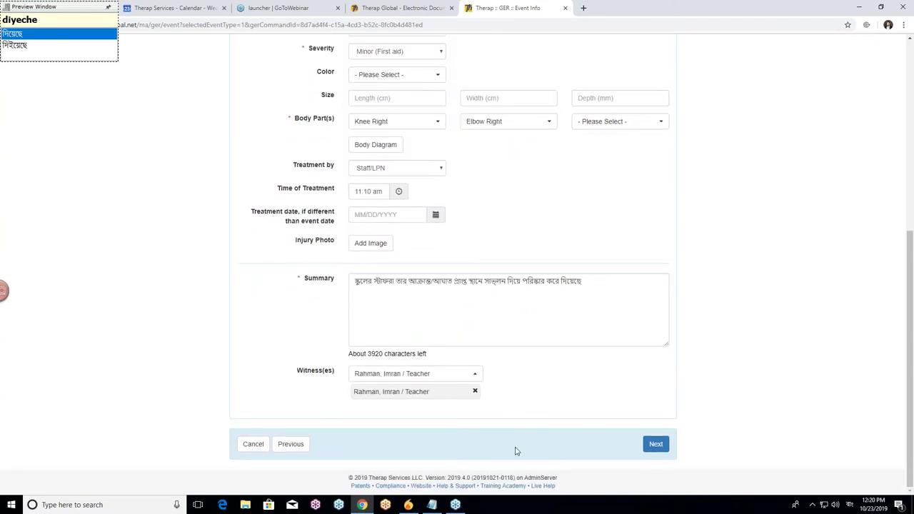
- Review the injury details, submit them to the event list and proceed to the Actions Taken stage
{"action": "scroll", "coordinate": [542, 357], "scroll_direction": "up", "scroll_amount": 3}
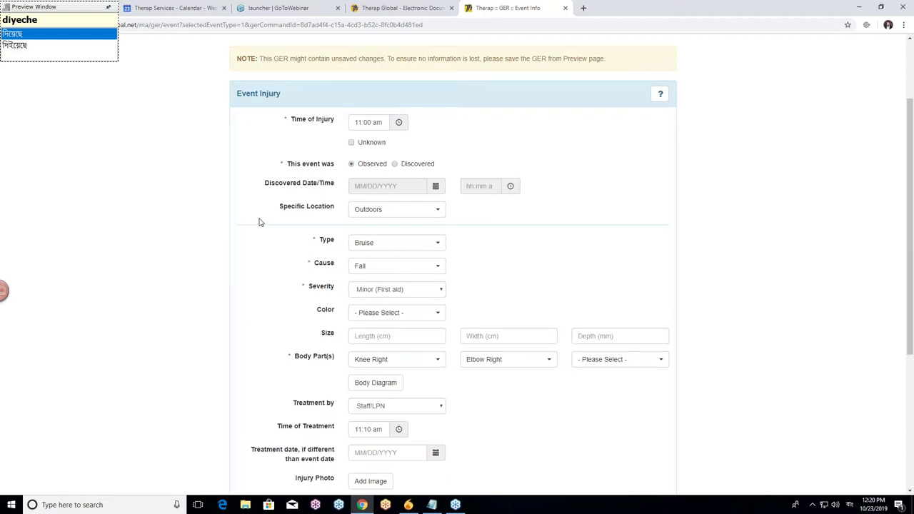
{"action": "scroll", "coordinate": [261, 222], "scroll_direction": "down", "scroll_amount": 3}
{"action": "left_click", "coordinate": [656, 444]}
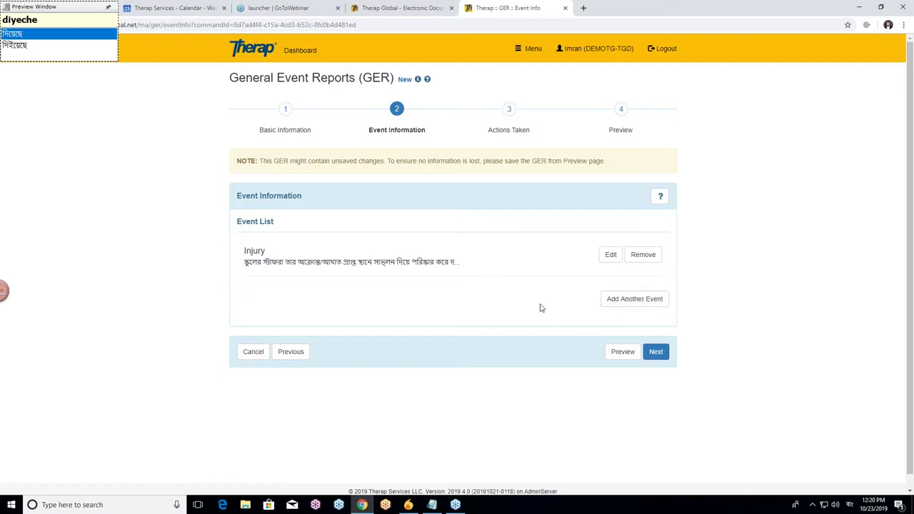
{"action": "scroll", "coordinate": [460, 309], "scroll_direction": "down", "scroll_amount": 1}
{"action": "left_click", "coordinate": [661, 342]}
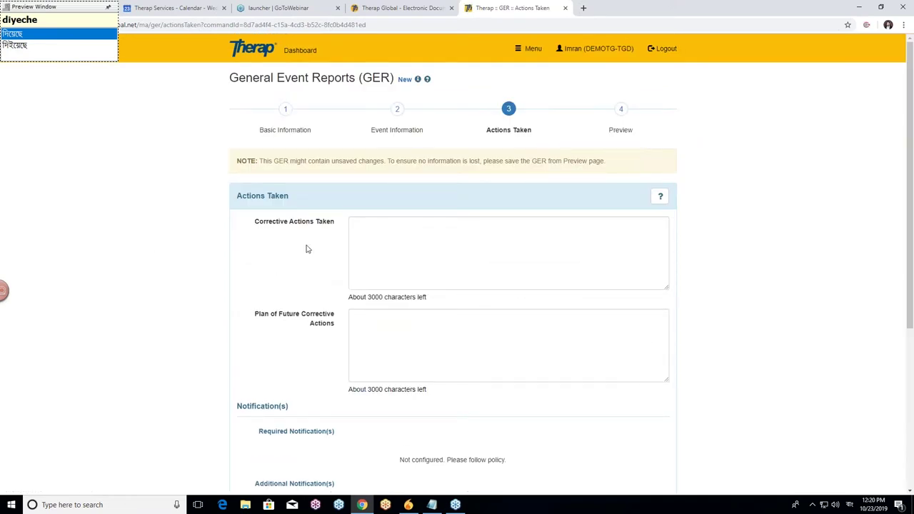
- Enter "তাকে প্রাথমিক চিকিৎসা দেওয়া হয়েছে।" as the Corrective Actions Taken
{"action": "left_click", "coordinate": [367, 223]}
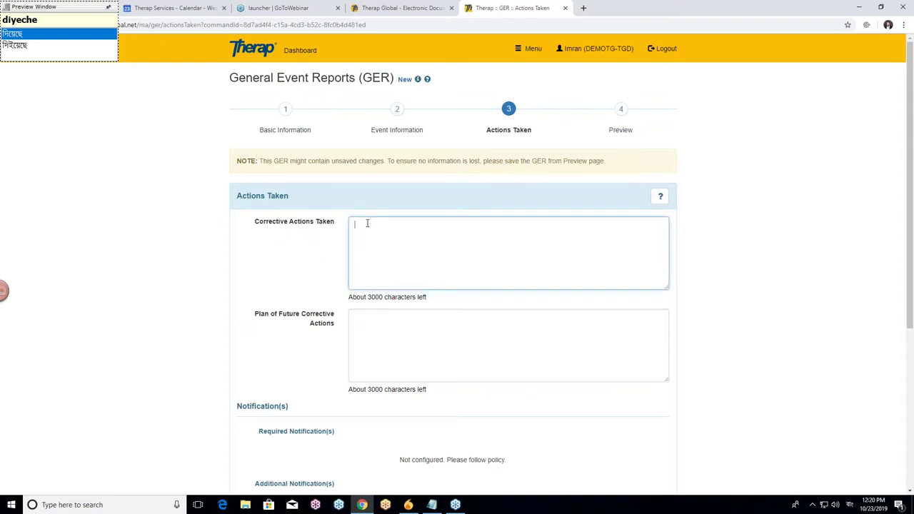
{"action": "type", "text": "তাকে "}
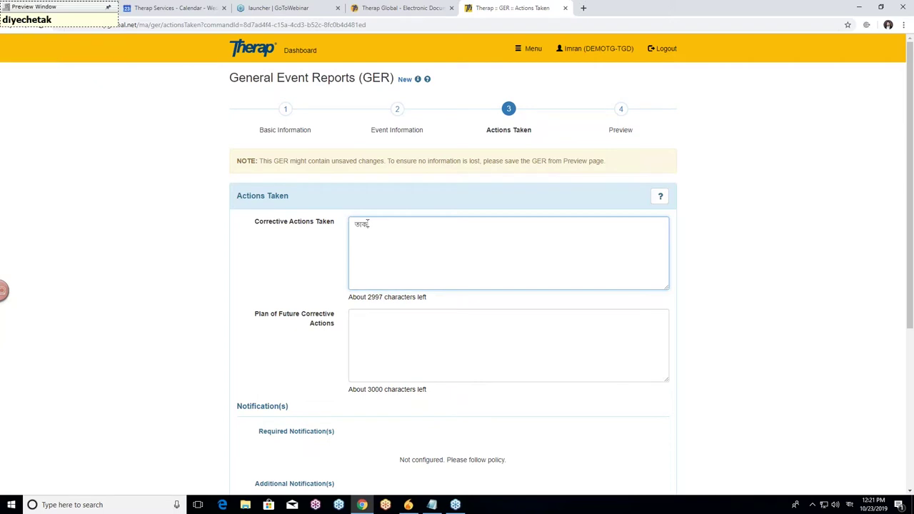
{"action": "type", "text": "prathomi"}
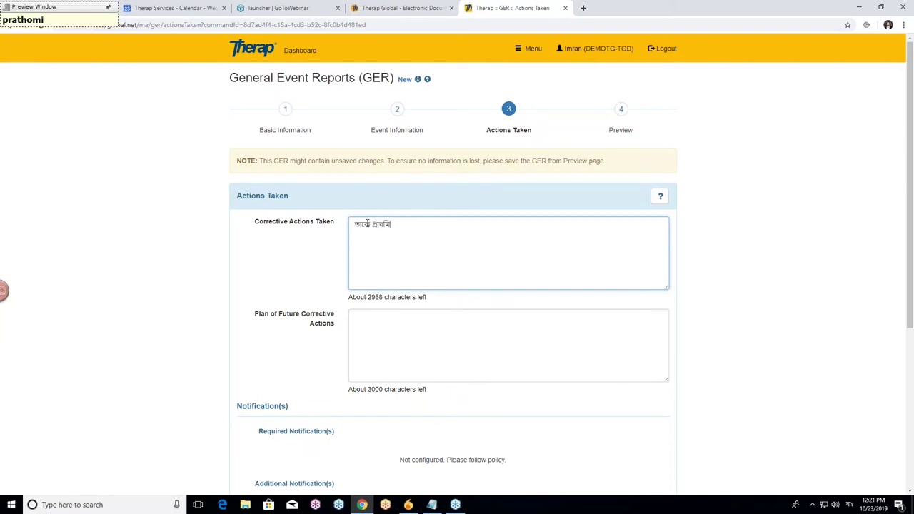
{"action": "type", "text": "lk ciki"}
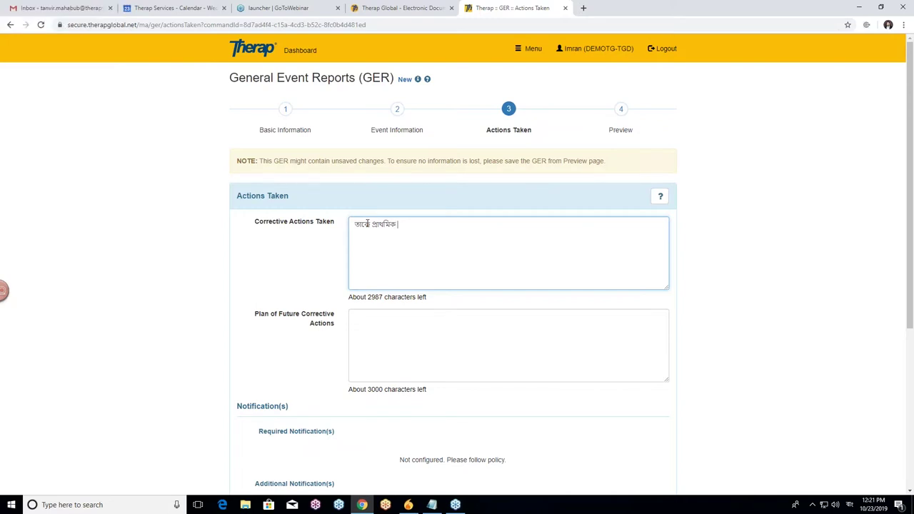
{"action": "type", "text": "tsa d"}
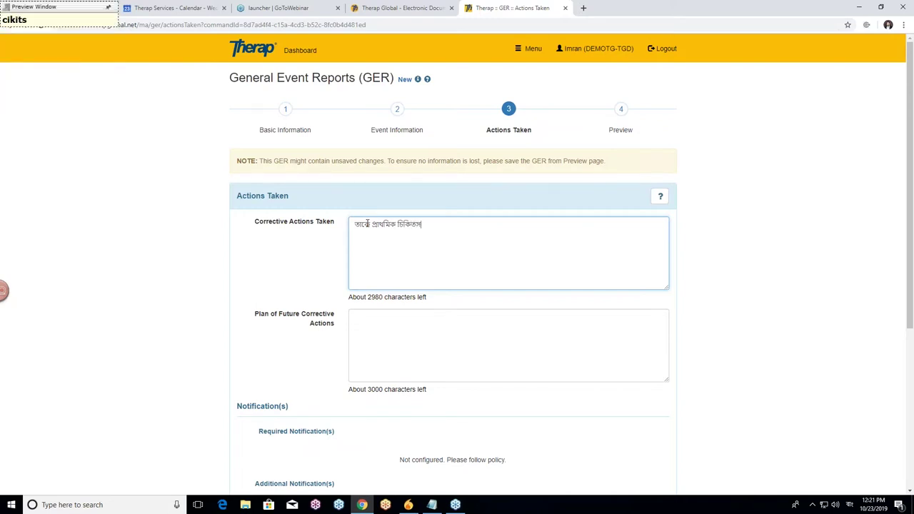
{"action": "type", "text": "ewa"}
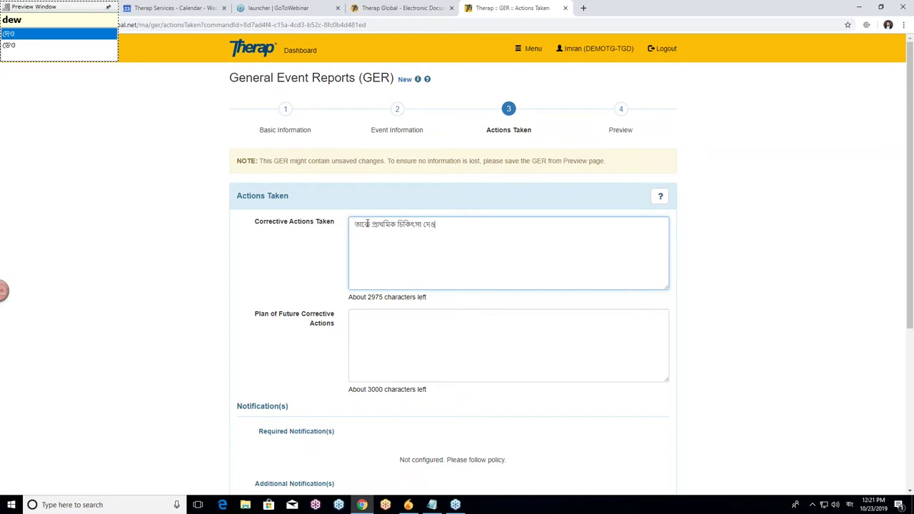
{"action": "key", "text": "Down"}
{"action": "key", "text": "Return"}
{"action": "type", "text": "hoyeche"}
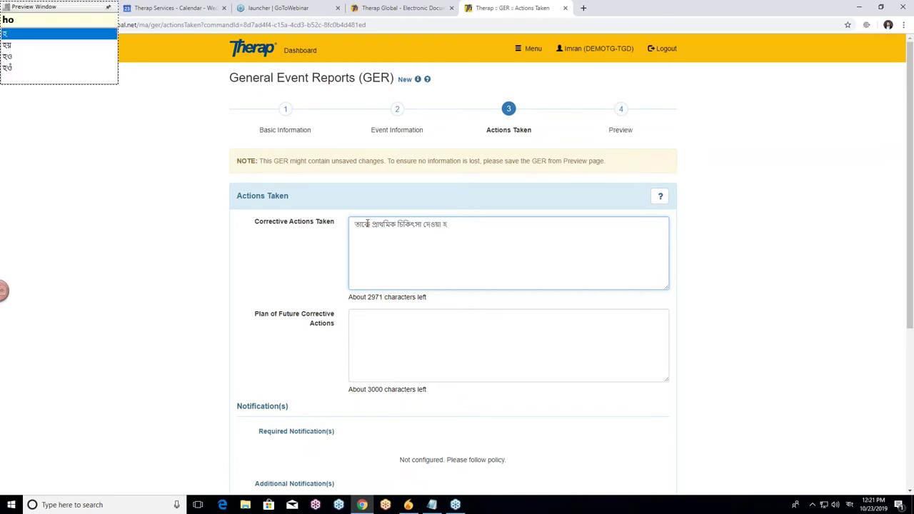
{"action": "type", "text": ". po"}
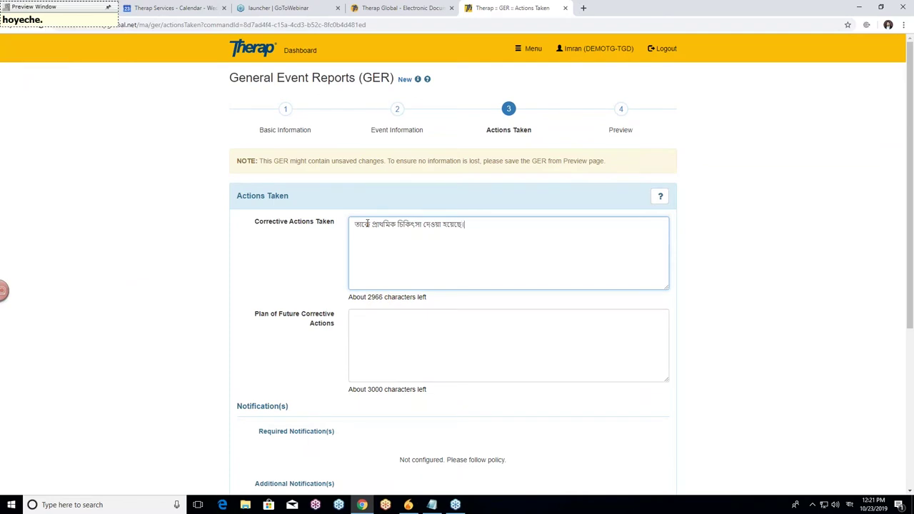
{"action": "type", "text": "ro"}
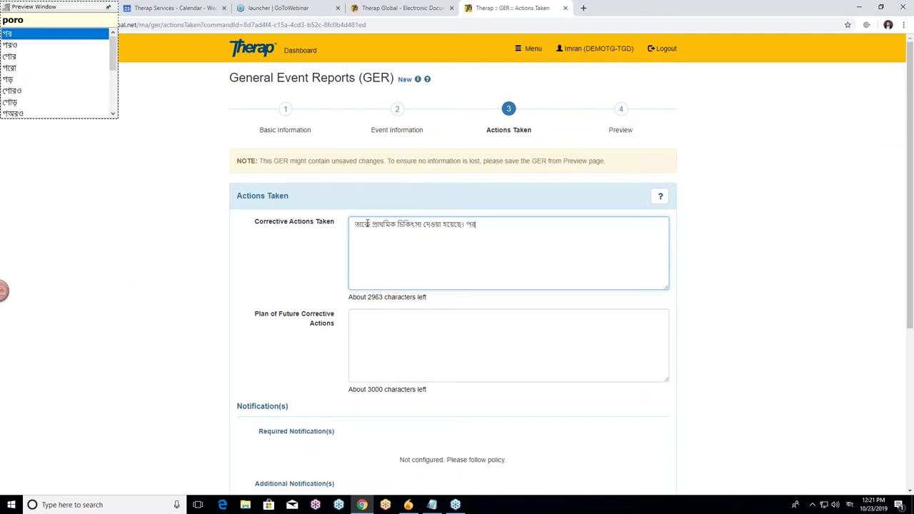
{"action": "key", "text": "BackSpace"}
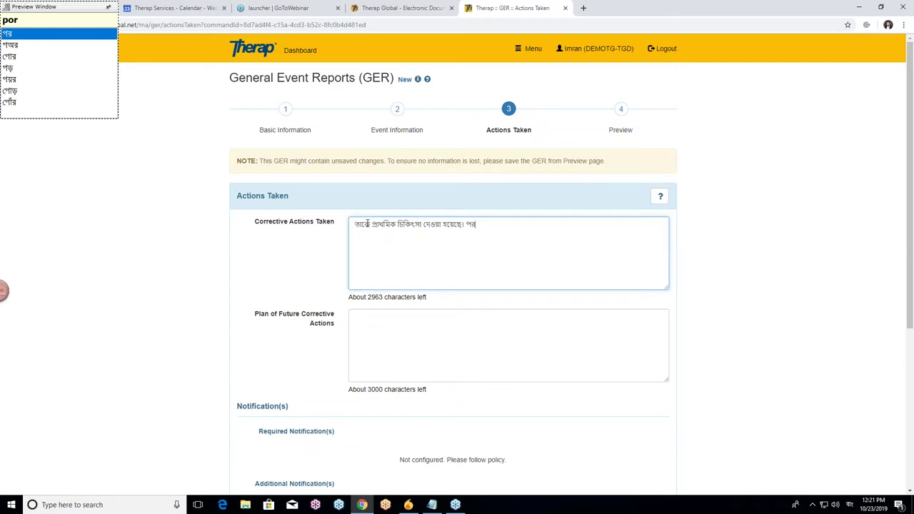
{"action": "key", "text": "BackSpace"}
{"action": "key", "text": "BackSpace"}
{"action": "key", "text": "BackSpace"}
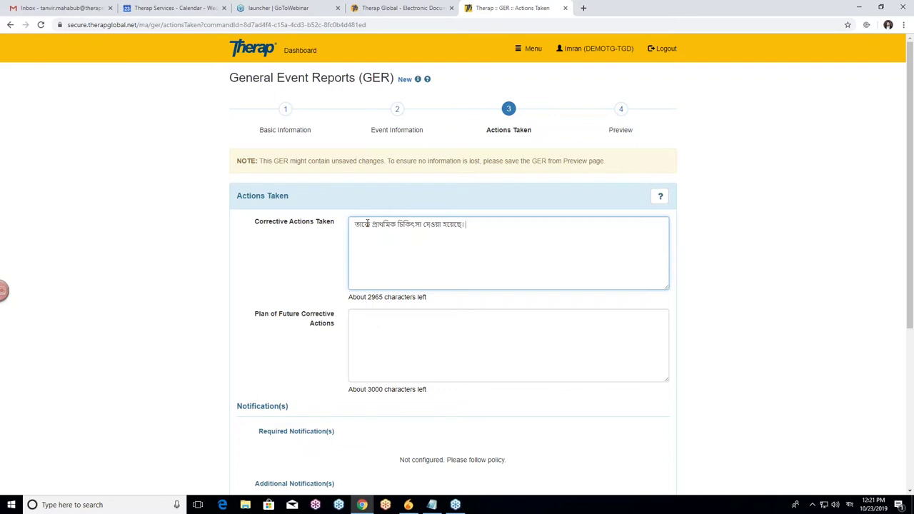
{"action": "left_click", "coordinate": [267, 300]}
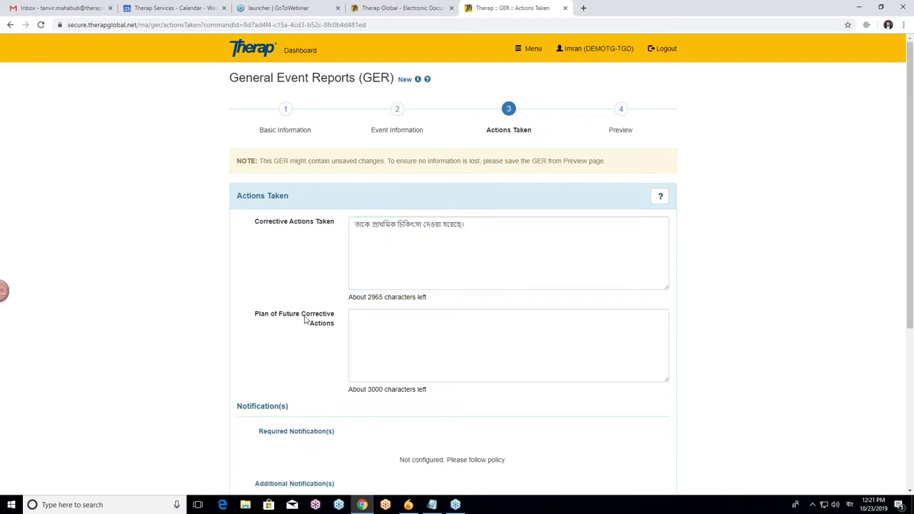
- Begin the Plan of Future Corrective Actions with "এখন থেকে বাচ্চাদের"
{"action": "left_click", "coordinate": [379, 320]}
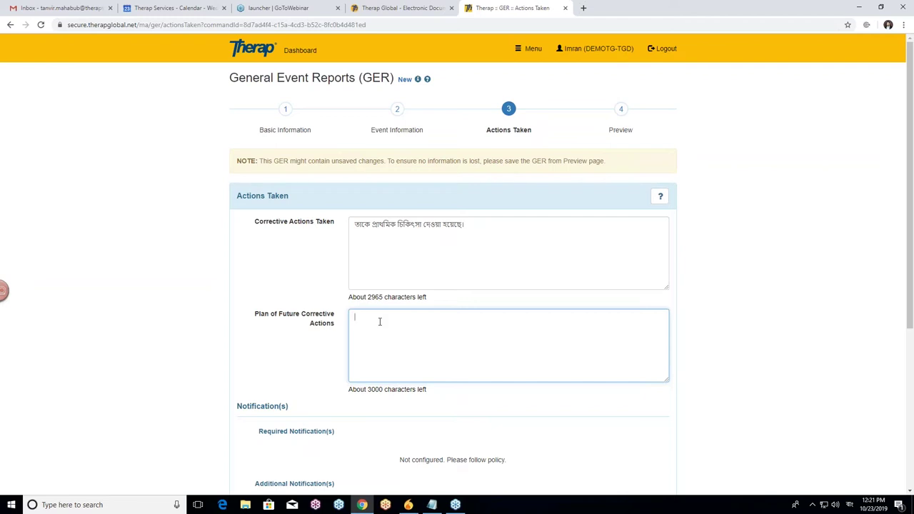
{"action": "type", "text": "ekhin"}
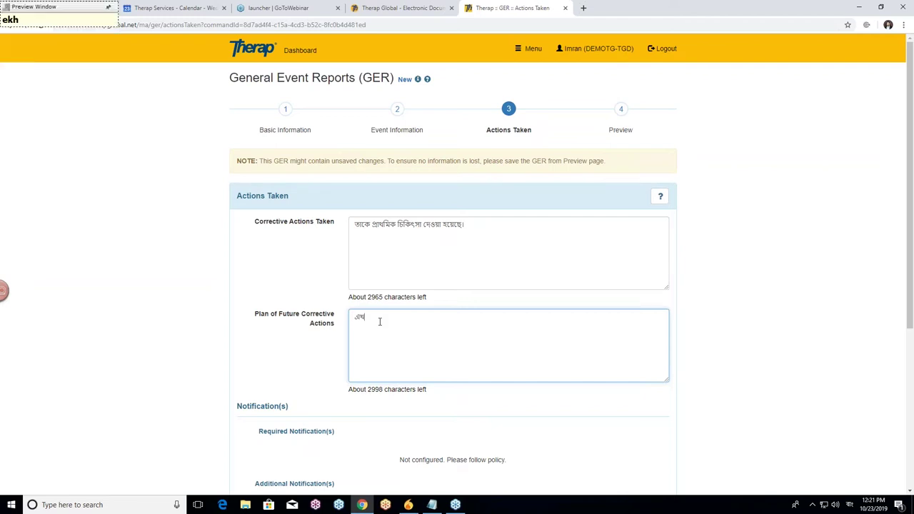
{"action": "key", "text": "BackSpace"}
{"action": "key", "text": "BackSpace"}
{"action": "key", "text": "BackSpace"}
{"action": "key", "text": "BackSpace"}
{"action": "key", "text": "BackSpace"}
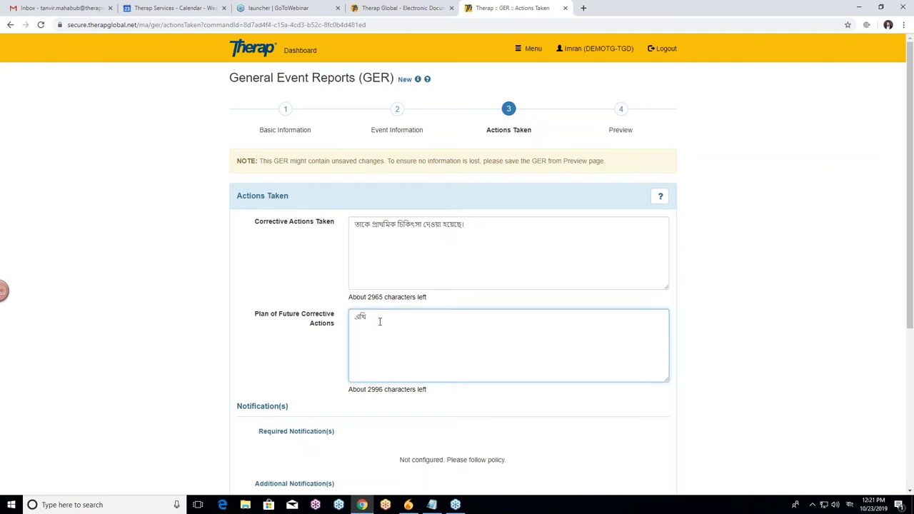
{"action": "type", "text": "এ"}
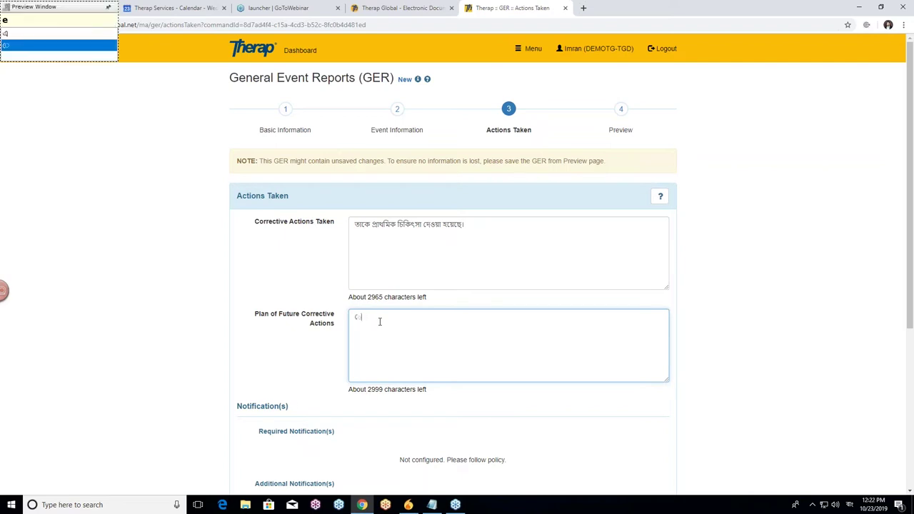
{"action": "type", "text": "খন তheke "}
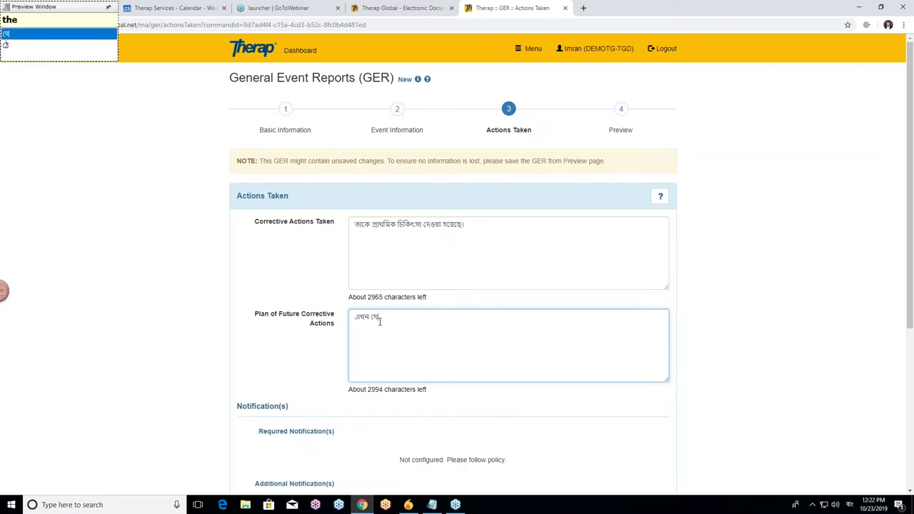
{"action": "type", "text": "ba"}
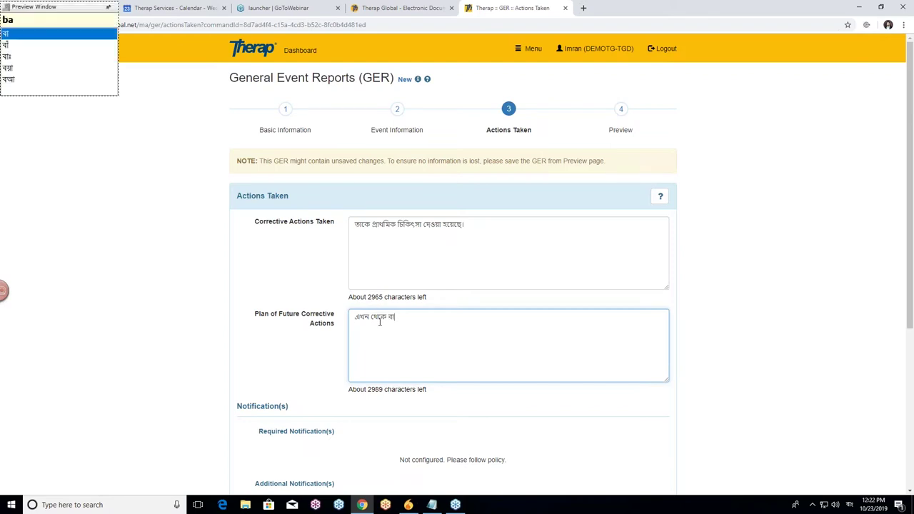
{"action": "type", "text": "ccader "}
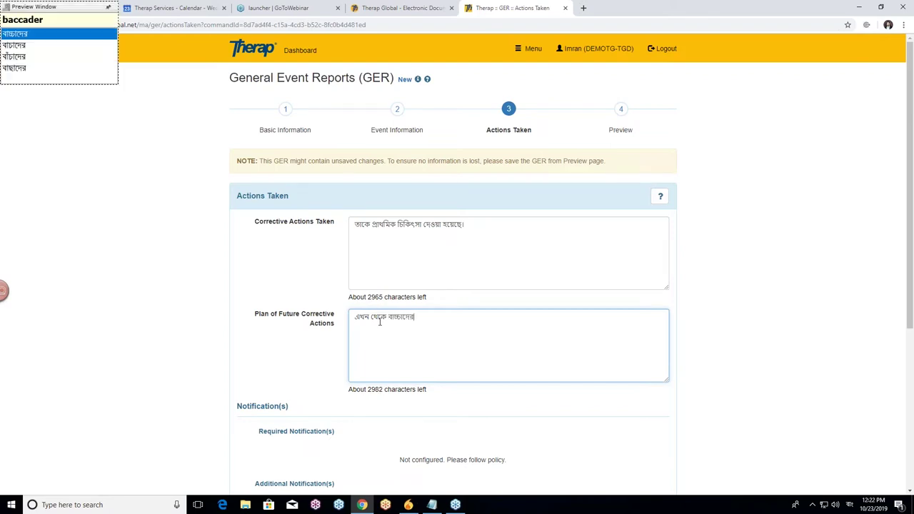
- Complete the Plan of Future Corrective Actions sentence with "খেলার সময় একজন স্টাফ মাঠে থাকবেন"
{"action": "type", "text": "kha"}
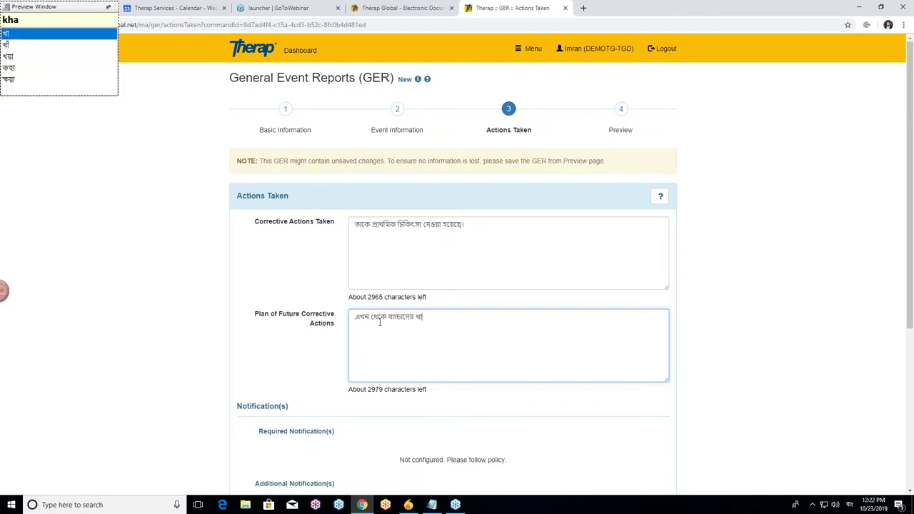
{"action": "key", "text": "BackSpace"}
{"action": "type", "text": "ela"}
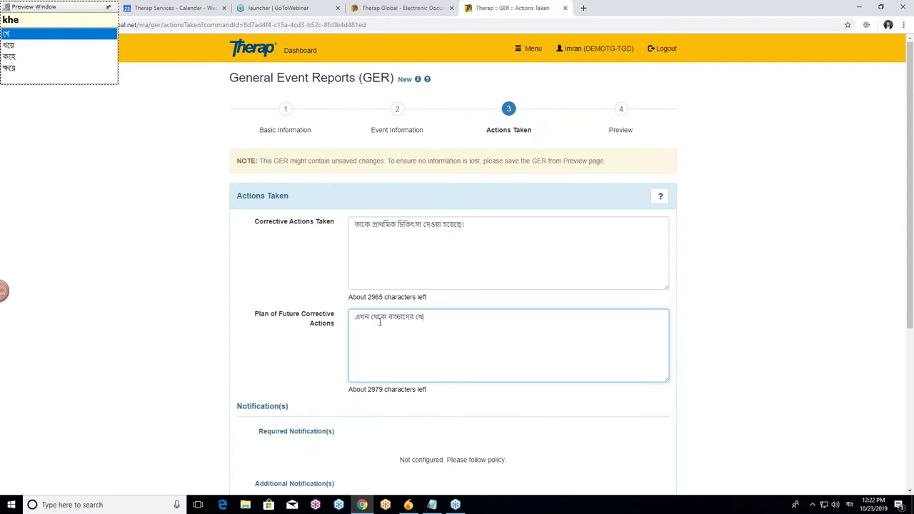
{"action": "type", "text": "r somoy"}
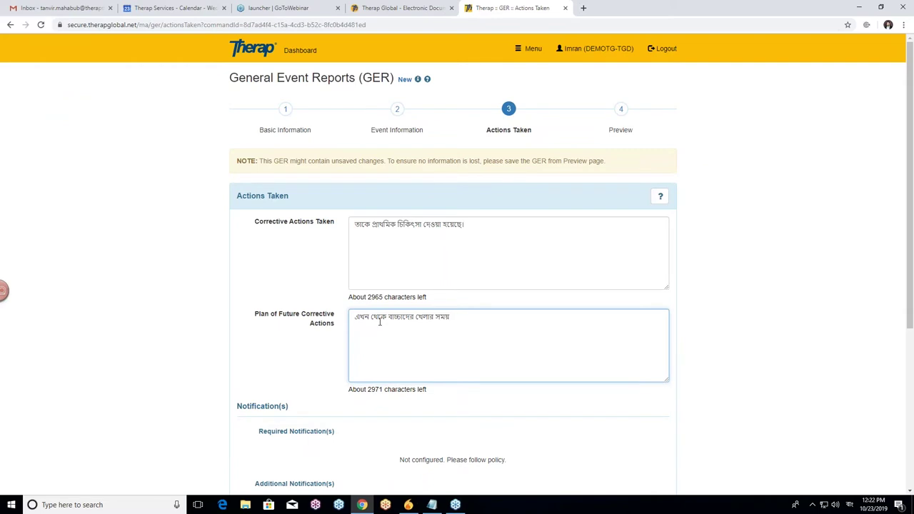
{"action": "type", "text": " ek"}
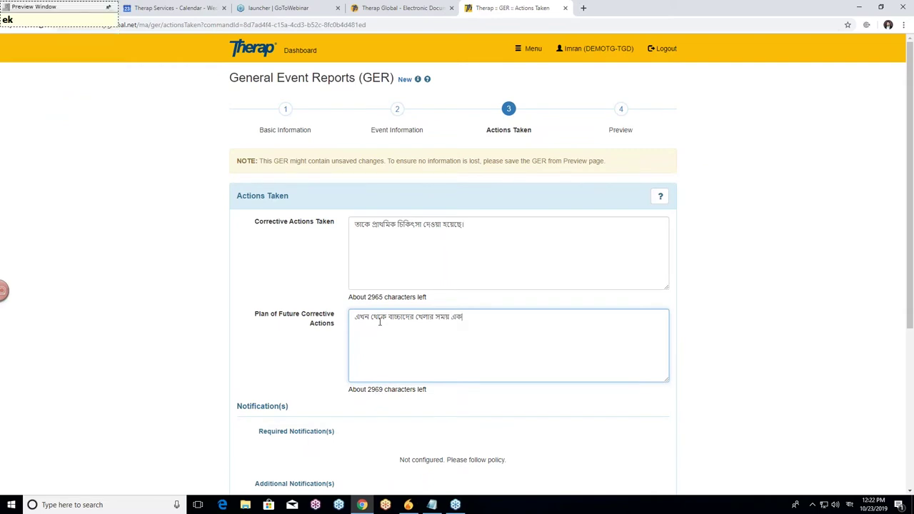
{"action": "type", "text": "jon staf"}
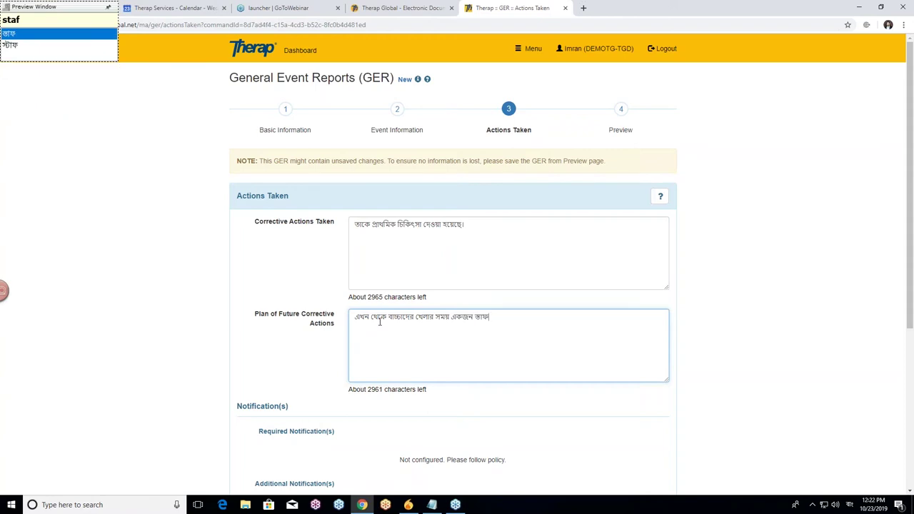
{"action": "key", "text": "Down"}
{"action": "type", "text": "mathe."}
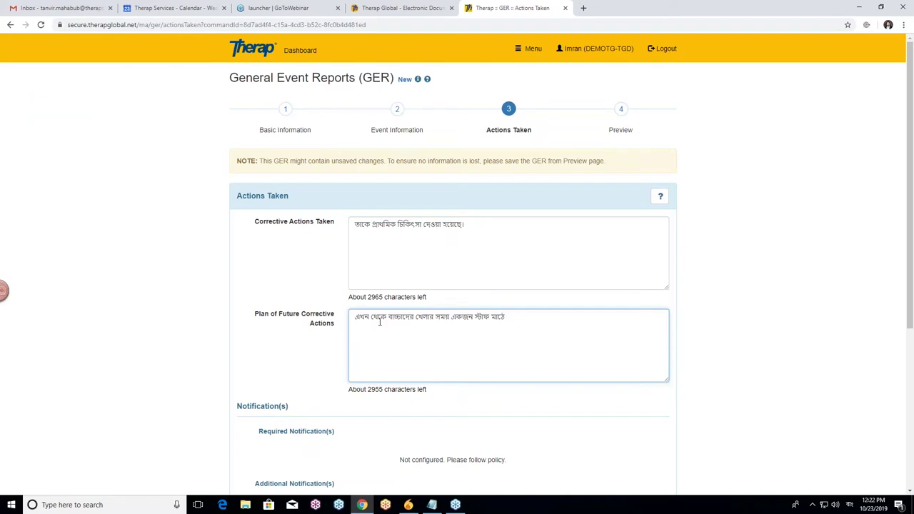
{"action": "type", "text": "thakben"}
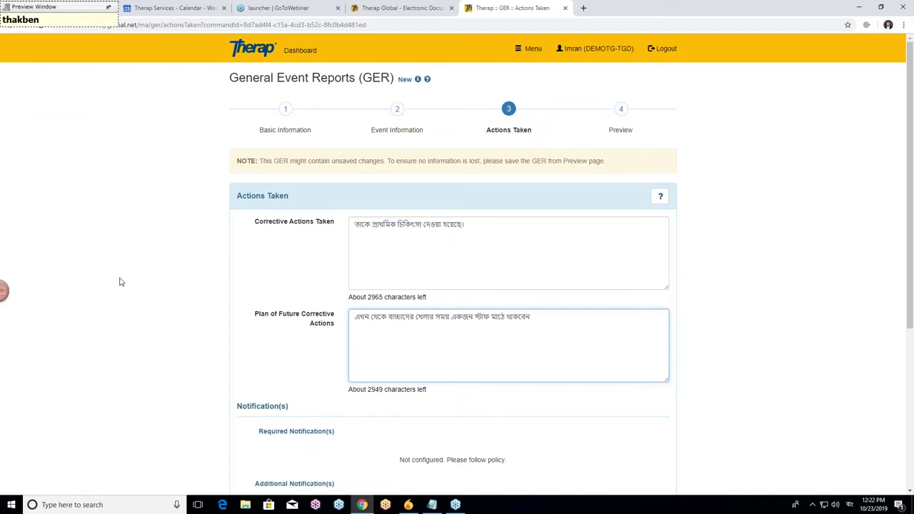
{"action": "left_click", "coordinate": [211, 336]}
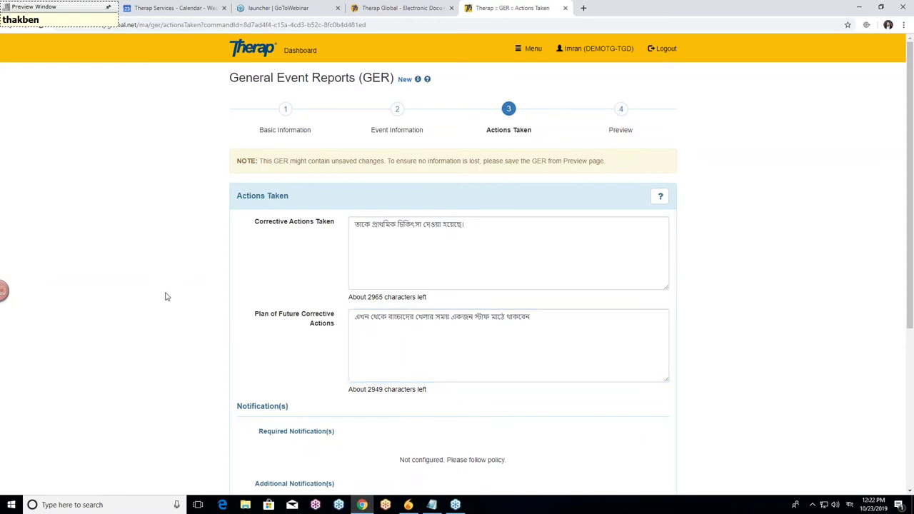
- Set the additional notification's Person/Entity to Administrator and mark it as notified
{"action": "scroll", "coordinate": [176, 274], "scroll_direction": "down", "scroll_amount": 2}
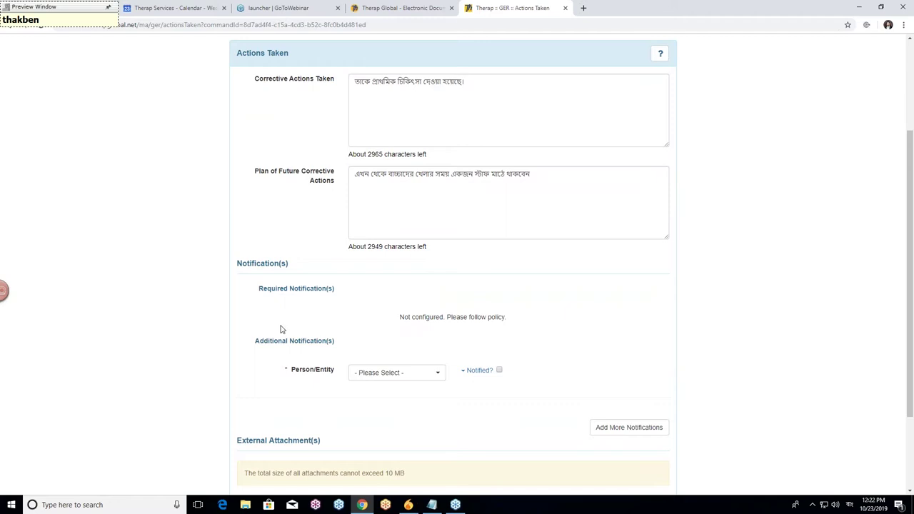
{"action": "scroll", "coordinate": [229, 309], "scroll_direction": "down", "scroll_amount": 2}
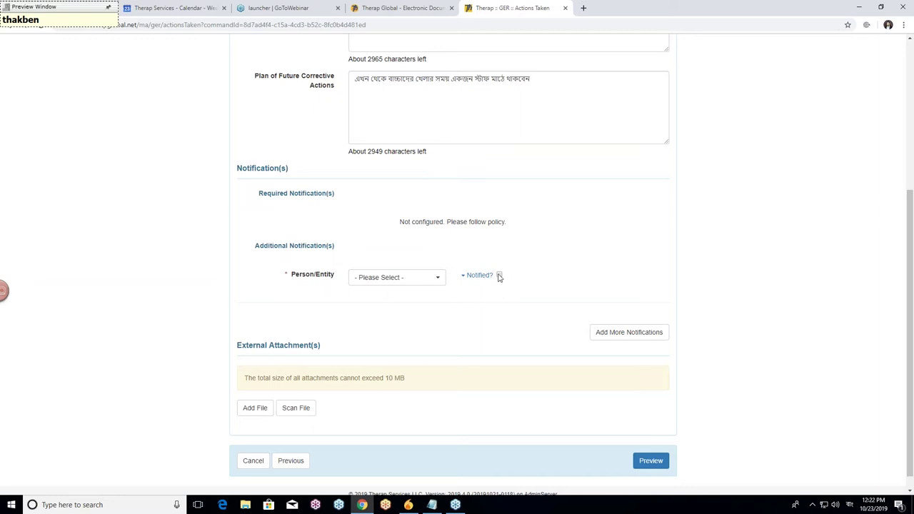
{"action": "left_click", "coordinate": [433, 280]}
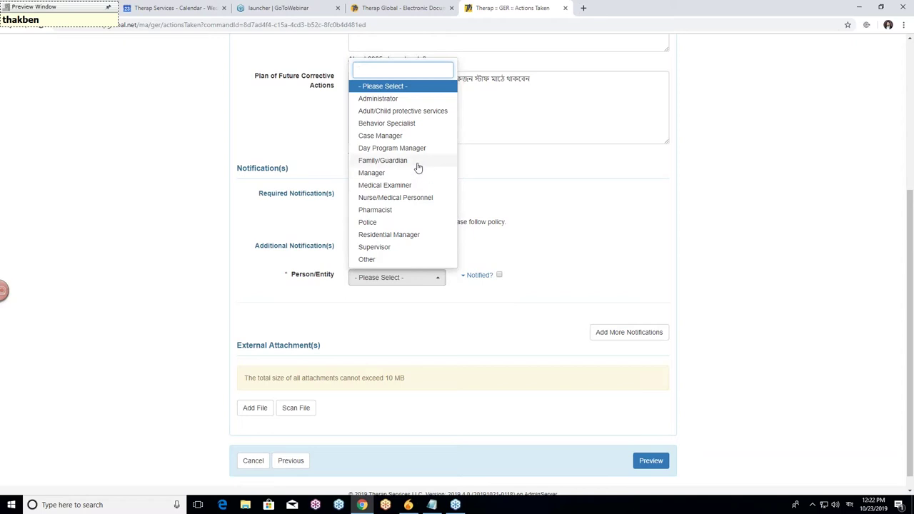
{"action": "left_click", "coordinate": [411, 100]}
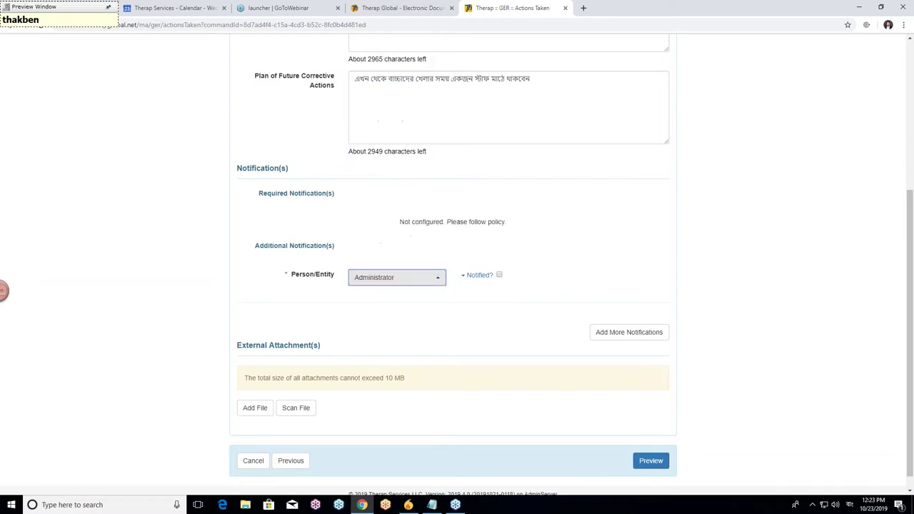
{"action": "left_click", "coordinate": [499, 276]}
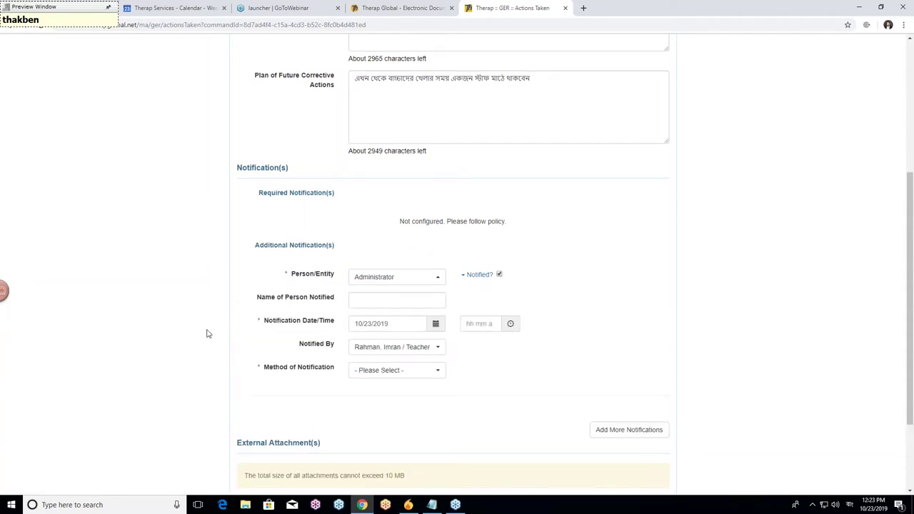
{"action": "scroll", "coordinate": [206, 333], "scroll_direction": "down", "scroll_amount": 2}
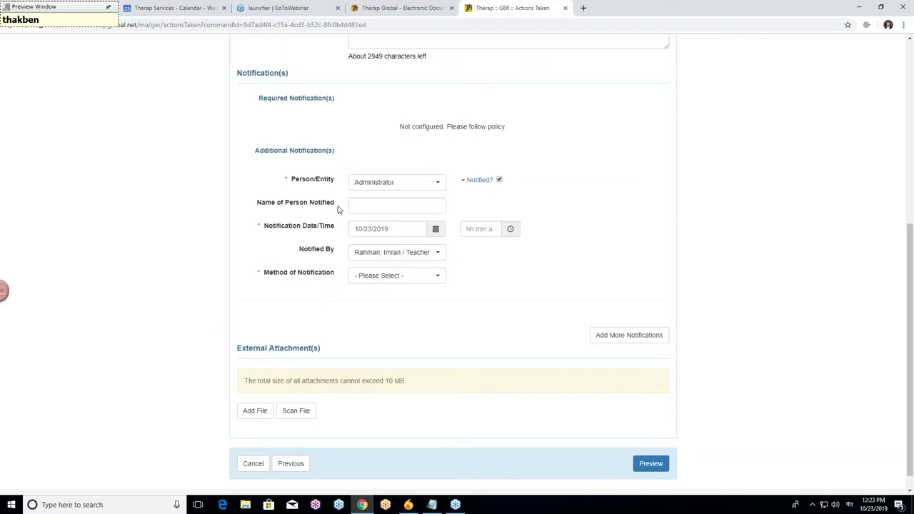
{"action": "left_click", "coordinate": [374, 203]}
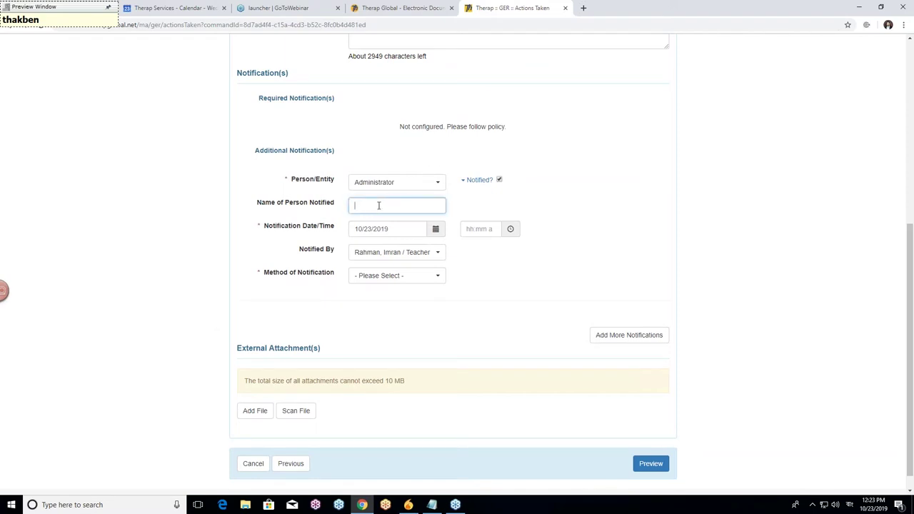
{"action": "left_click", "coordinate": [417, 213]}
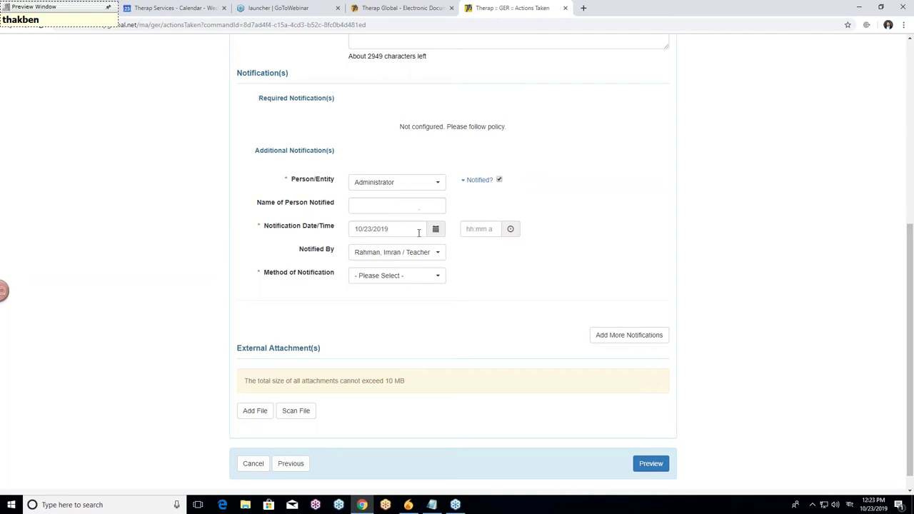
- Set the administrator notification's date to 10/13/2019 and its time to 11:30 am
{"action": "left_click", "coordinate": [435, 231]}
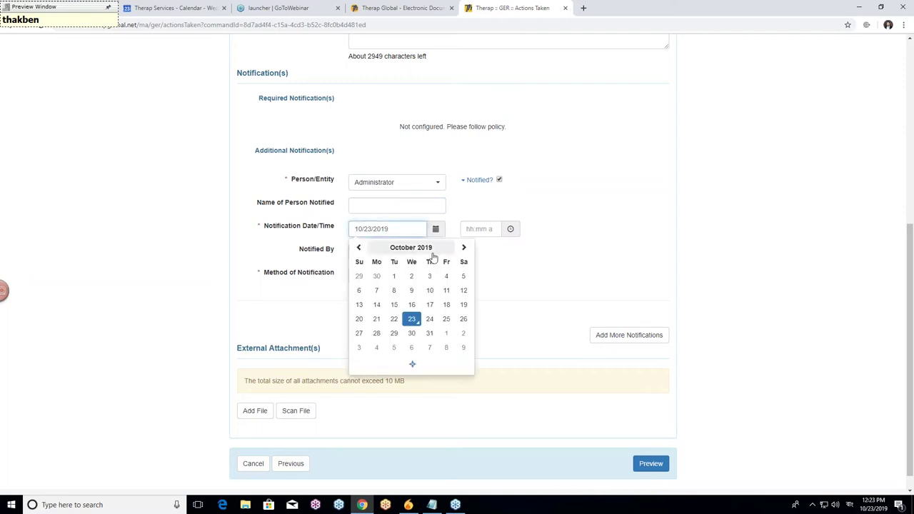
{"action": "left_click", "coordinate": [360, 306]}
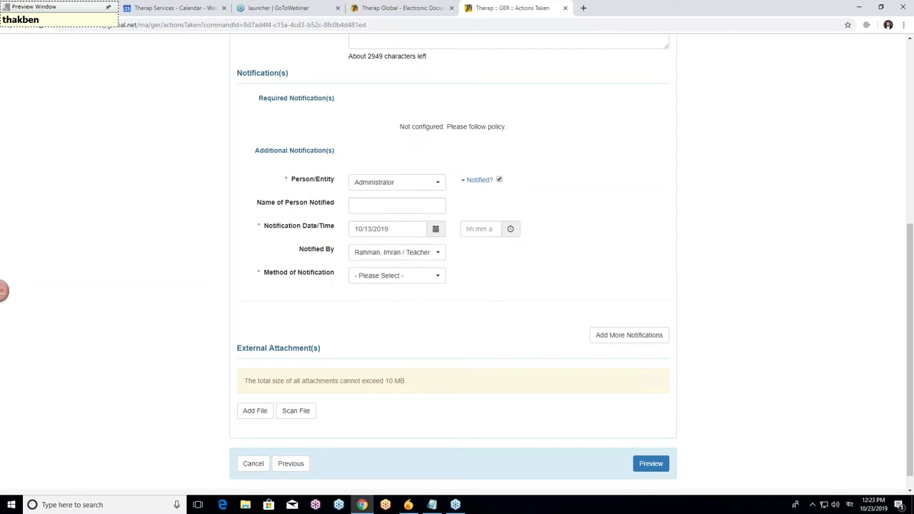
{"action": "left_click", "coordinate": [511, 233]}
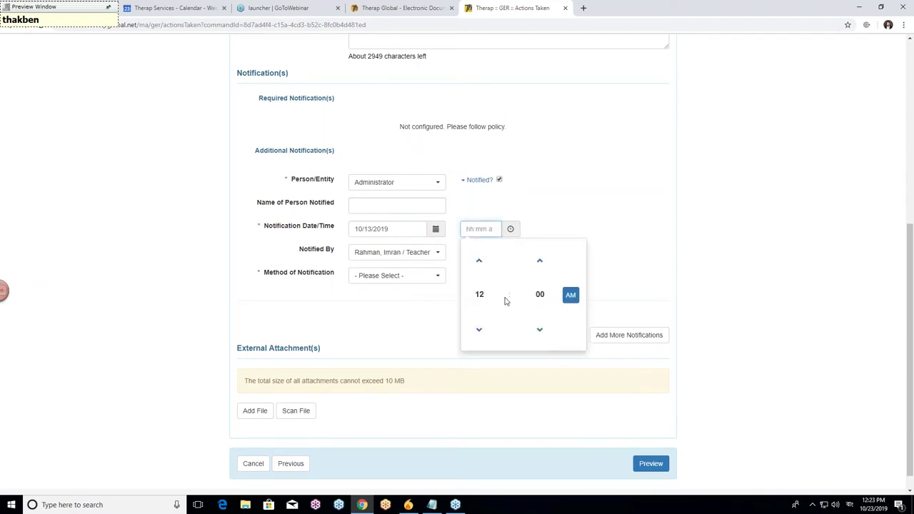
{"action": "left_click", "coordinate": [483, 302]}
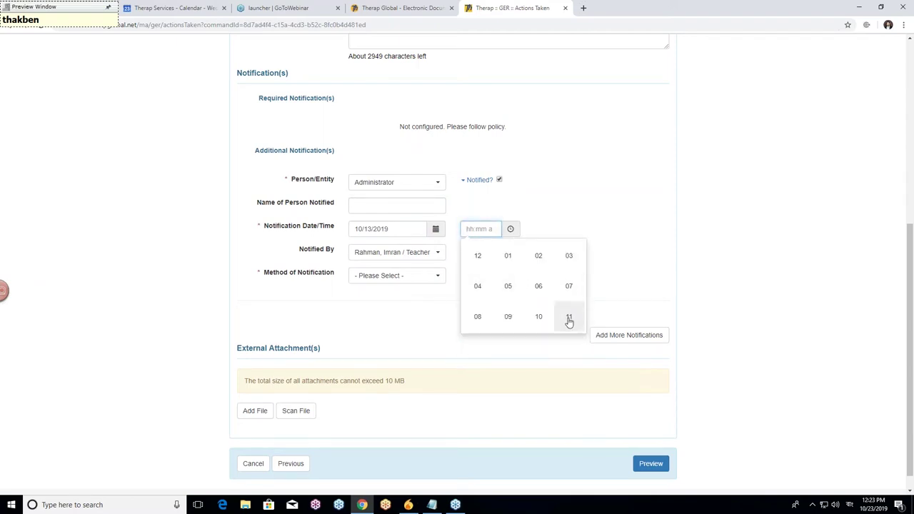
{"action": "left_click", "coordinate": [569, 322]}
{"action": "left_click", "coordinate": [539, 296]}
{"action": "left_click", "coordinate": [540, 289]}
{"action": "left_click", "coordinate": [386, 309]}
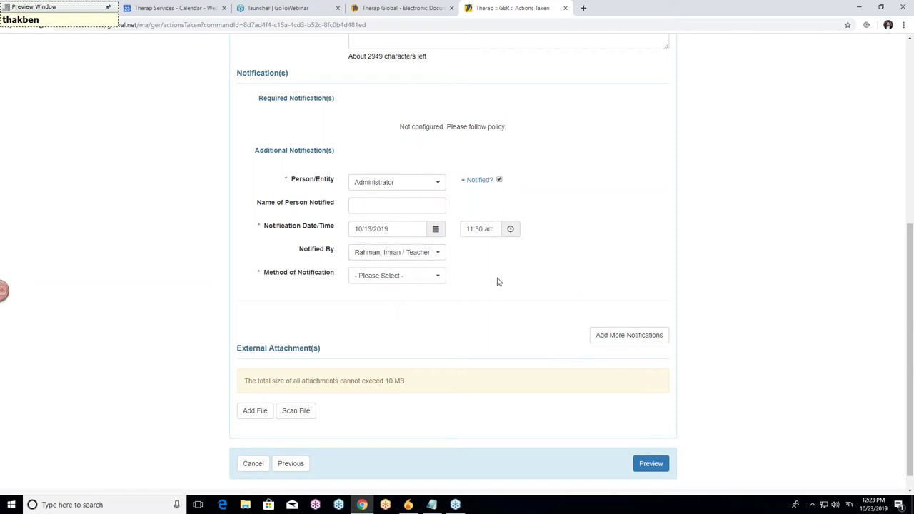
- Set the Method of Notification to Informed Directly and proceed to the report's preview
{"action": "scroll", "coordinate": [497, 281], "scroll_direction": "down", "scroll_amount": 1}
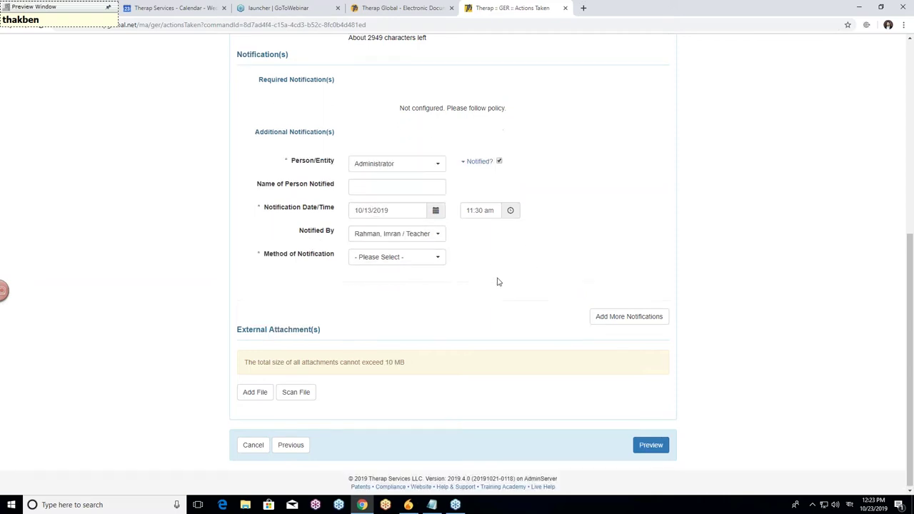
{"action": "left_click", "coordinate": [414, 265]}
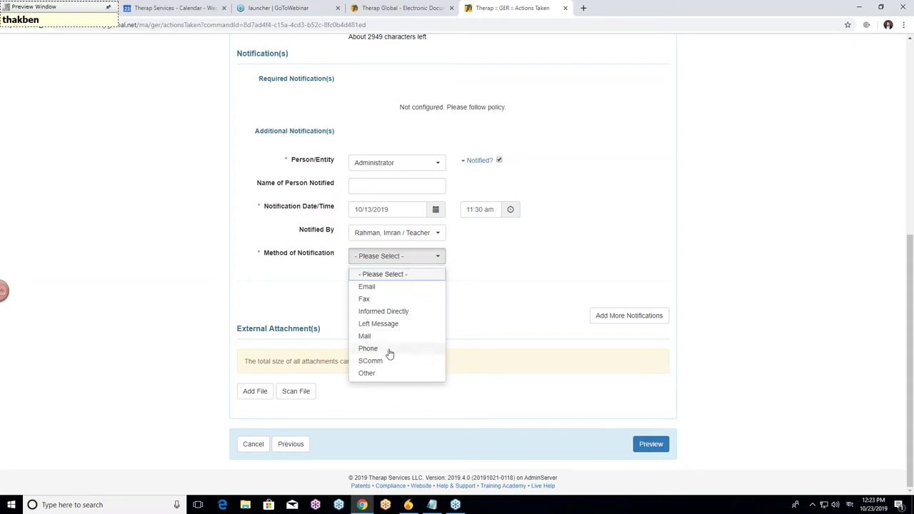
{"action": "left_click", "coordinate": [416, 314]}
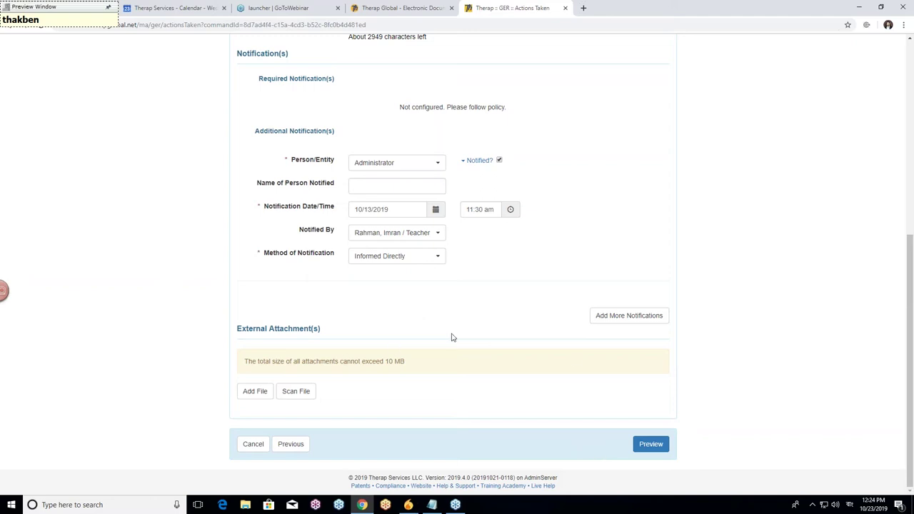
{"action": "scroll", "coordinate": [547, 367], "scroll_direction": "up", "scroll_amount": 5}
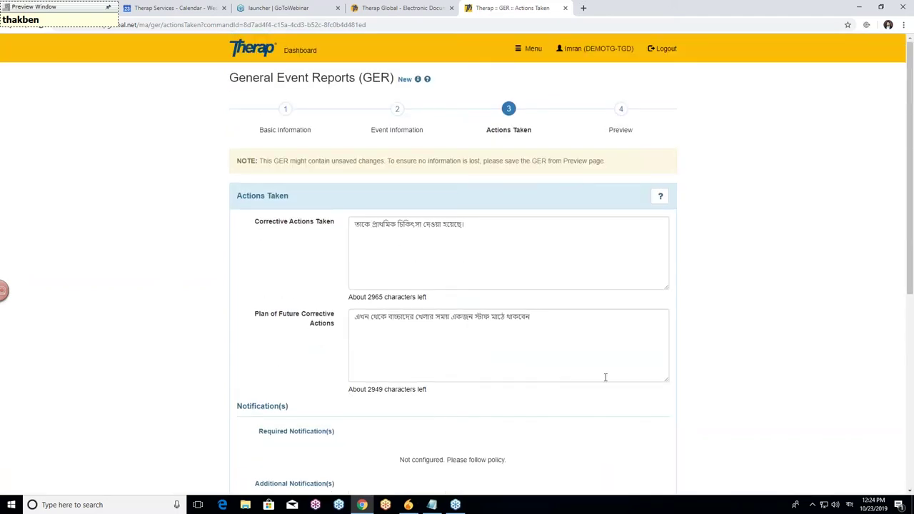
{"action": "scroll", "coordinate": [608, 446], "scroll_direction": "down", "scroll_amount": 5}
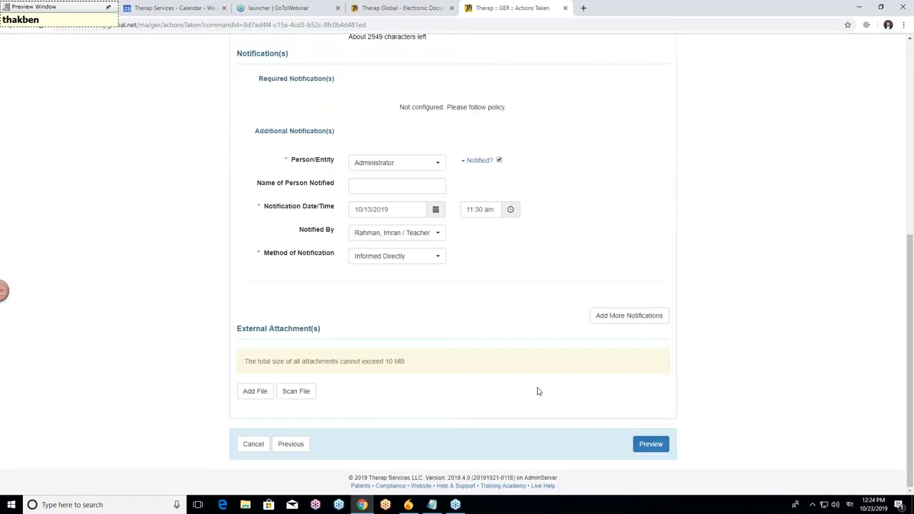
{"action": "left_click", "coordinate": [657, 449]}
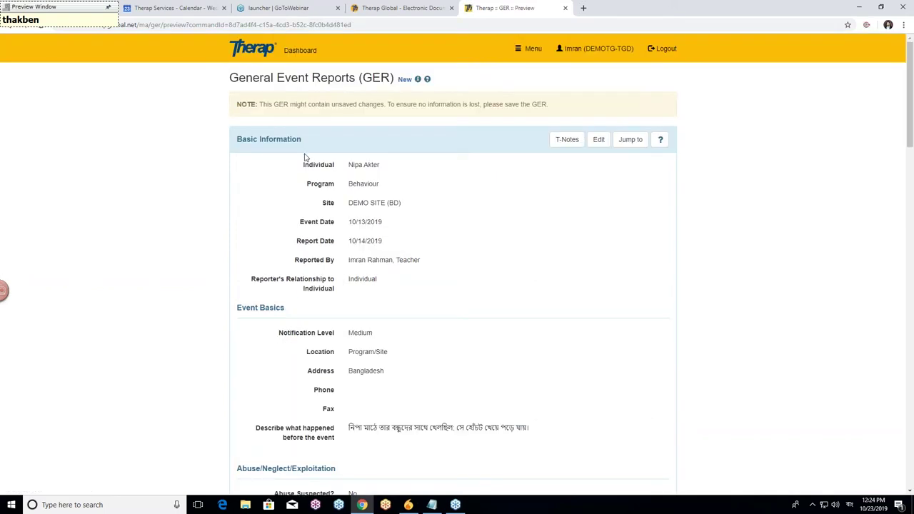
- Check the Basic Information, Event Information and Event Injury sections in the report preview
{"action": "scroll", "coordinate": [420, 294], "scroll_direction": "down", "scroll_amount": 2}
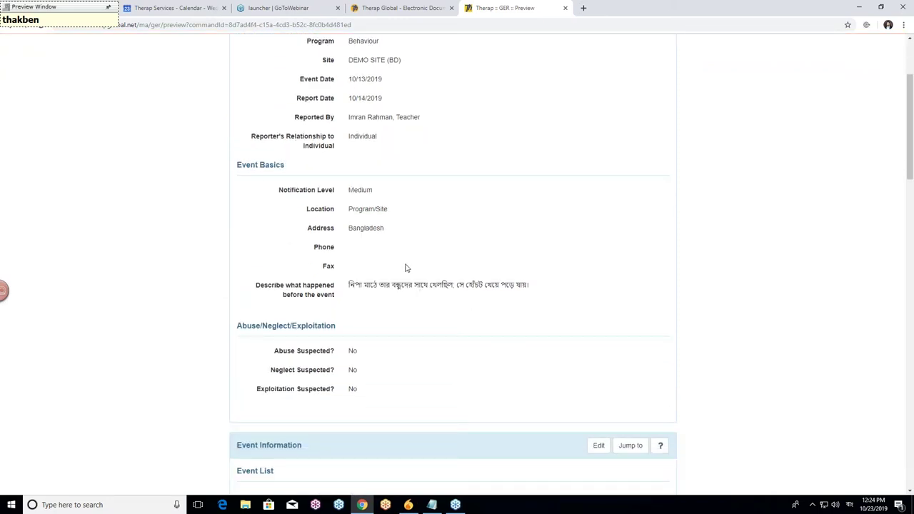
{"action": "scroll", "coordinate": [506, 347], "scroll_direction": "down", "scroll_amount": 3}
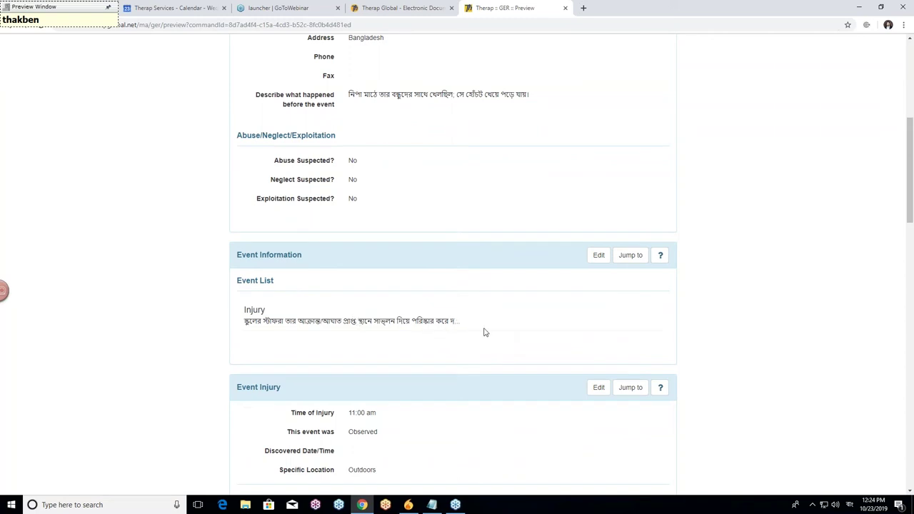
{"action": "scroll", "coordinate": [490, 330], "scroll_direction": "down", "scroll_amount": 2}
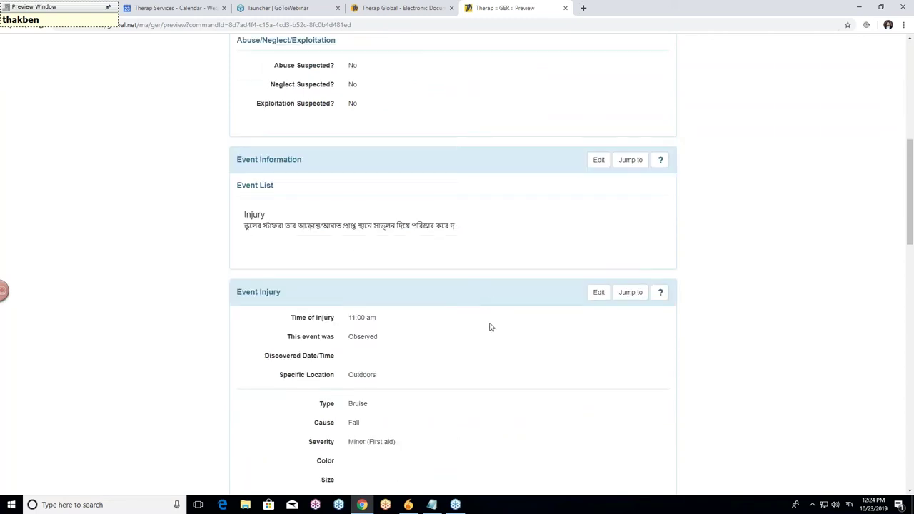
{"action": "scroll", "coordinate": [490, 327], "scroll_direction": "down", "scroll_amount": 1}
{"action": "scroll", "coordinate": [489, 325], "scroll_direction": "down", "scroll_amount": 2}
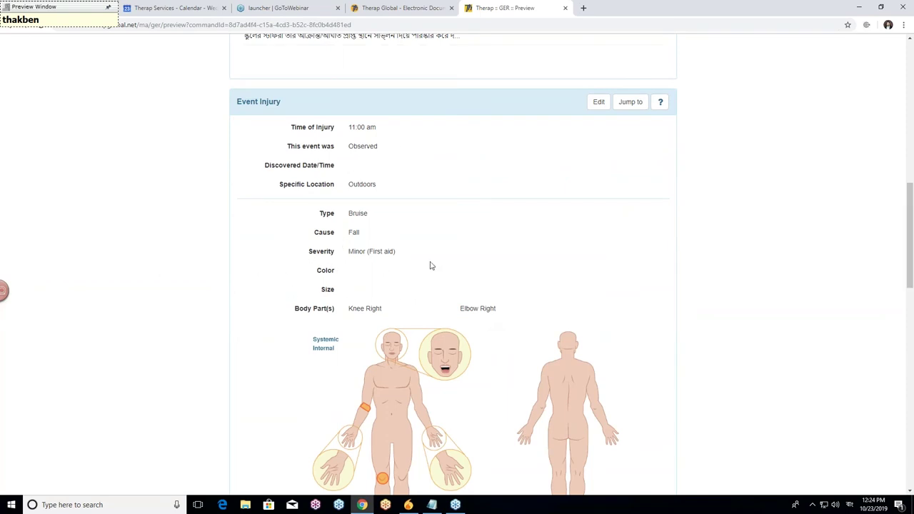
{"action": "scroll", "coordinate": [314, 336], "scroll_direction": "down", "scroll_amount": 2}
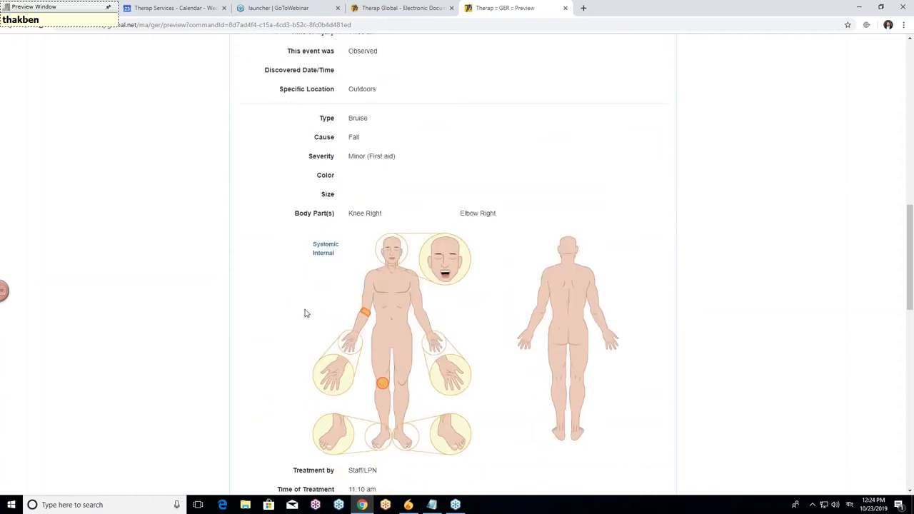
{"action": "scroll", "coordinate": [306, 311], "scroll_direction": "down", "scroll_amount": 3}
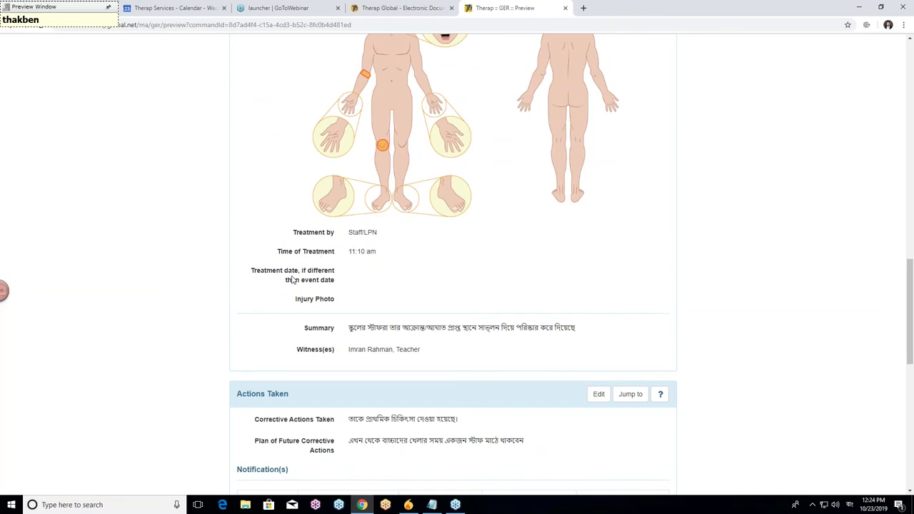
- Check the Actions Taken, Notification and Review/Followup Comments sections in the report preview
{"action": "scroll", "coordinate": [292, 278], "scroll_direction": "down", "scroll_amount": 1}
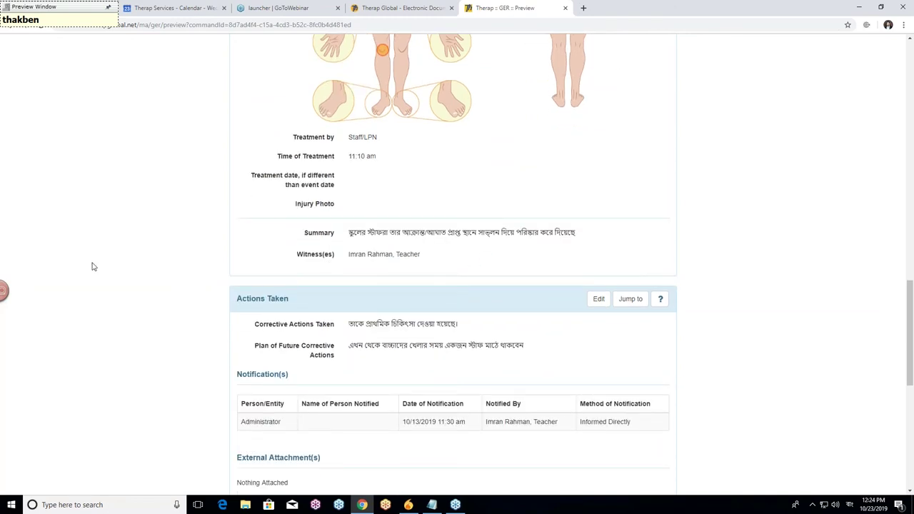
{"action": "scroll", "coordinate": [239, 259], "scroll_direction": "down", "scroll_amount": 1}
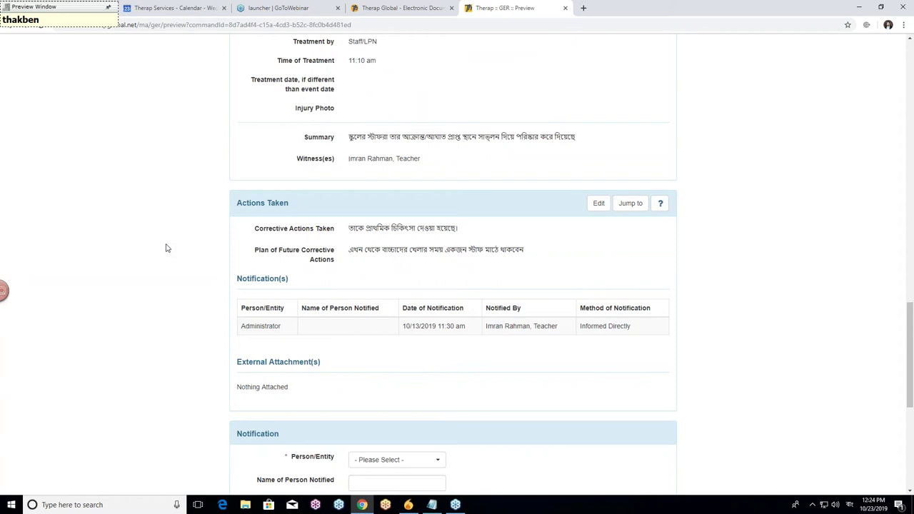
{"action": "scroll", "coordinate": [279, 212], "scroll_direction": "down", "scroll_amount": 1}
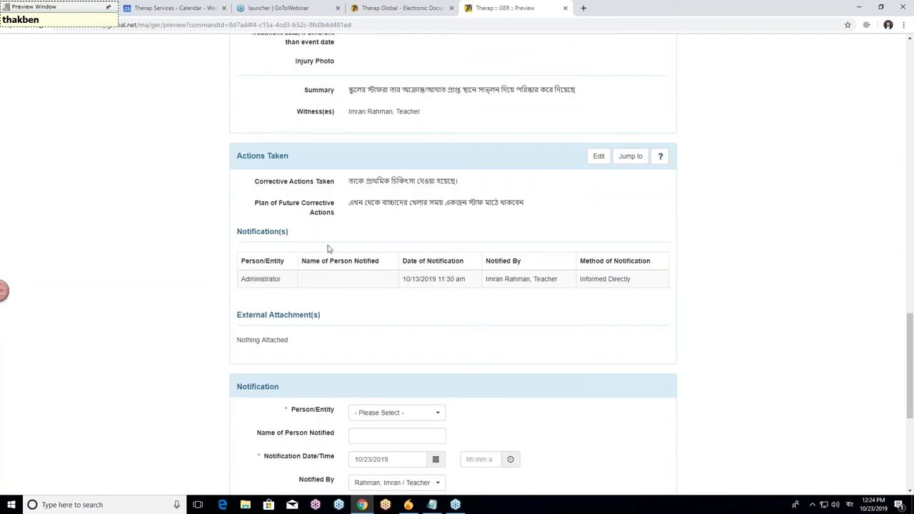
{"action": "scroll", "coordinate": [169, 237], "scroll_direction": "down", "scroll_amount": 1}
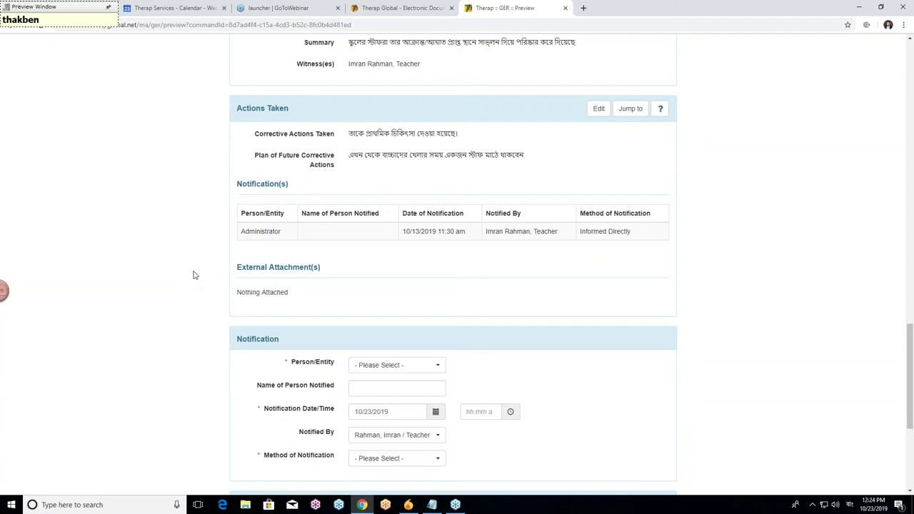
{"action": "scroll", "coordinate": [195, 273], "scroll_direction": "down", "scroll_amount": 1}
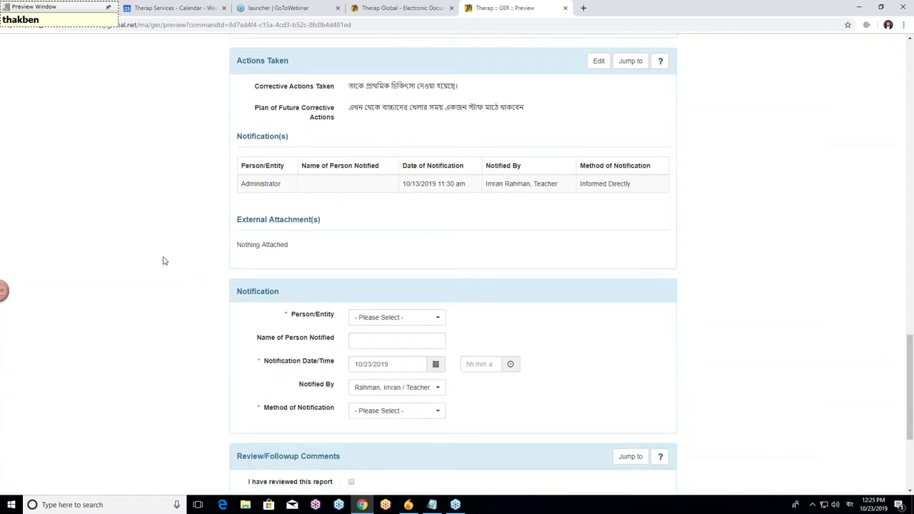
{"action": "scroll", "coordinate": [469, 295], "scroll_direction": "down", "scroll_amount": 4}
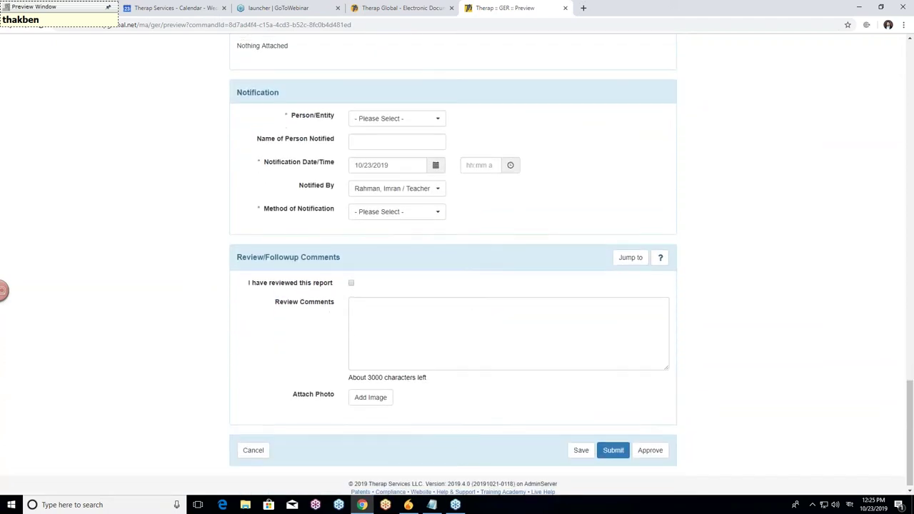
{"action": "scroll", "coordinate": [447, 289], "scroll_direction": "up", "scroll_amount": 2}
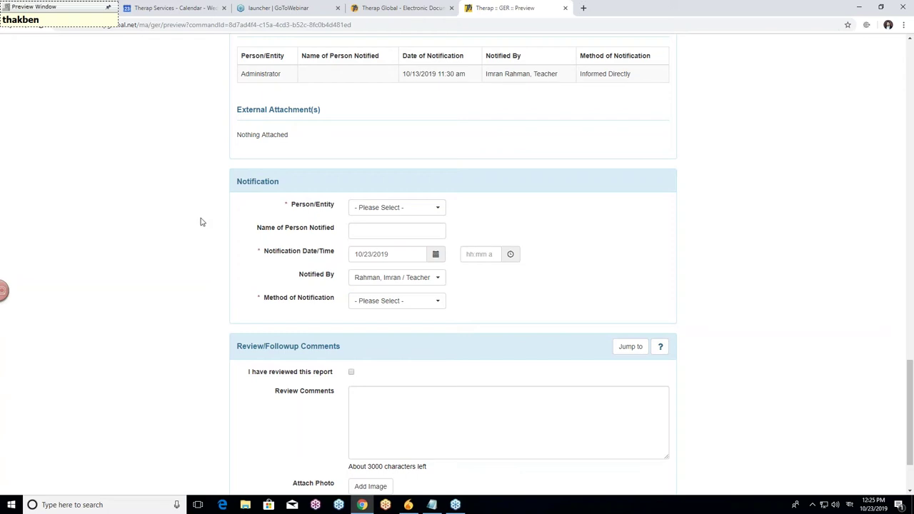
{"action": "scroll", "coordinate": [199, 219], "scroll_direction": "down", "scroll_amount": 1}
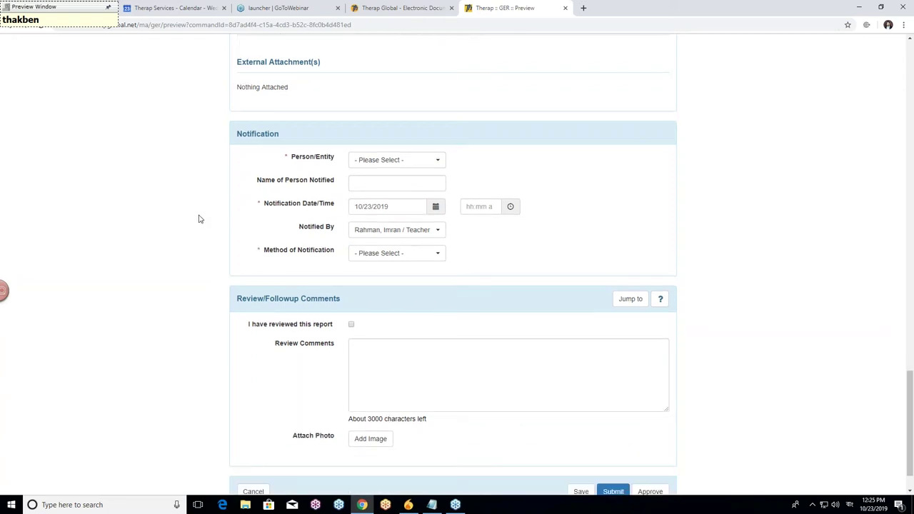
{"action": "scroll", "coordinate": [200, 219], "scroll_direction": "down", "scroll_amount": 1}
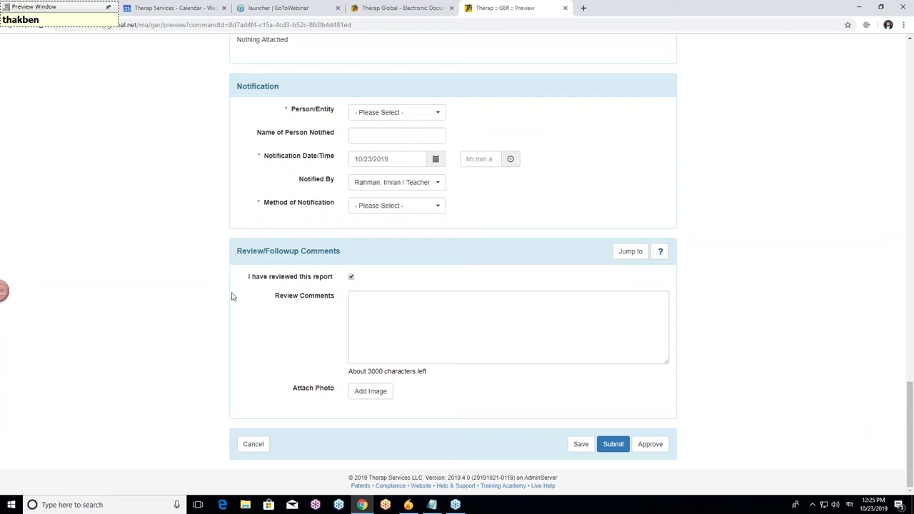
- Clear the "I have reviewed this report" mark and submit the General Event Report
{"action": "left_click", "coordinate": [351, 277]}
{"action": "scroll", "coordinate": [385, 281], "scroll_direction": "up", "scroll_amount": 6}
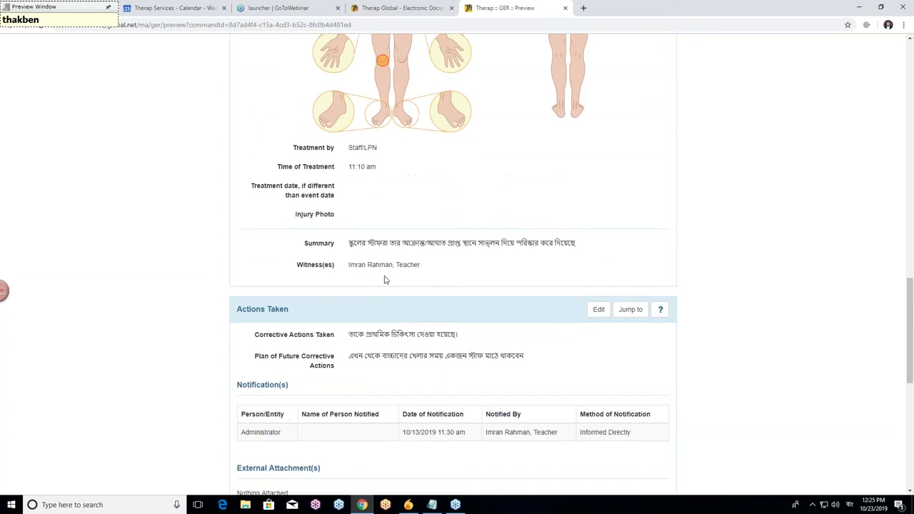
{"action": "scroll", "coordinate": [385, 281], "scroll_direction": "up", "scroll_amount": 9}
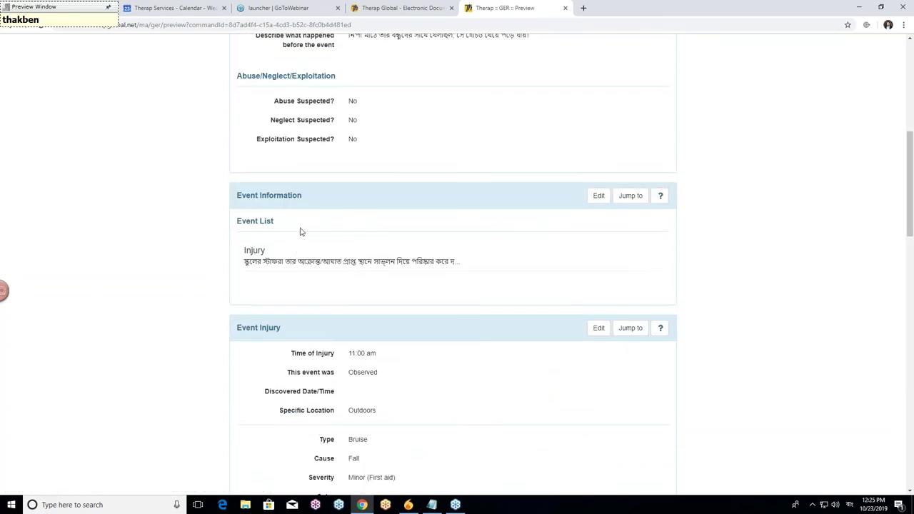
{"action": "scroll", "coordinate": [300, 232], "scroll_direction": "up", "scroll_amount": 5}
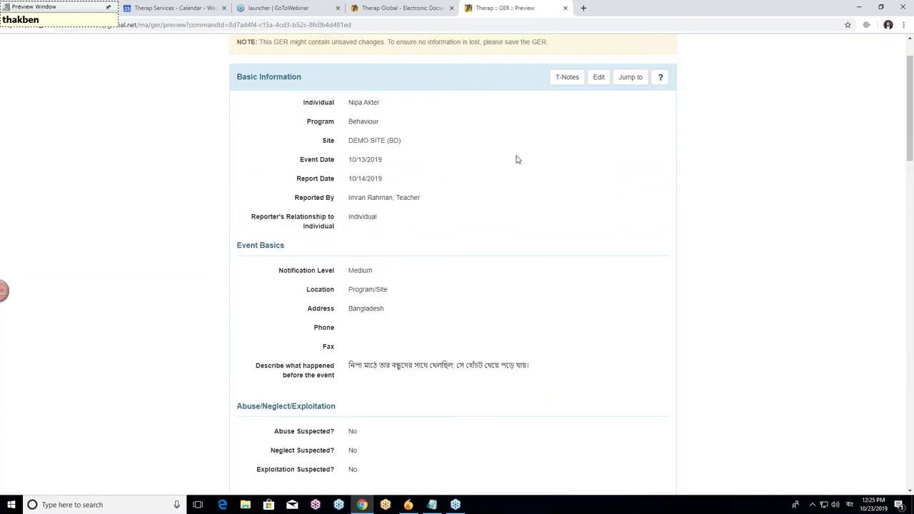
{"action": "scroll", "coordinate": [499, 192], "scroll_direction": "down", "scroll_amount": 15}
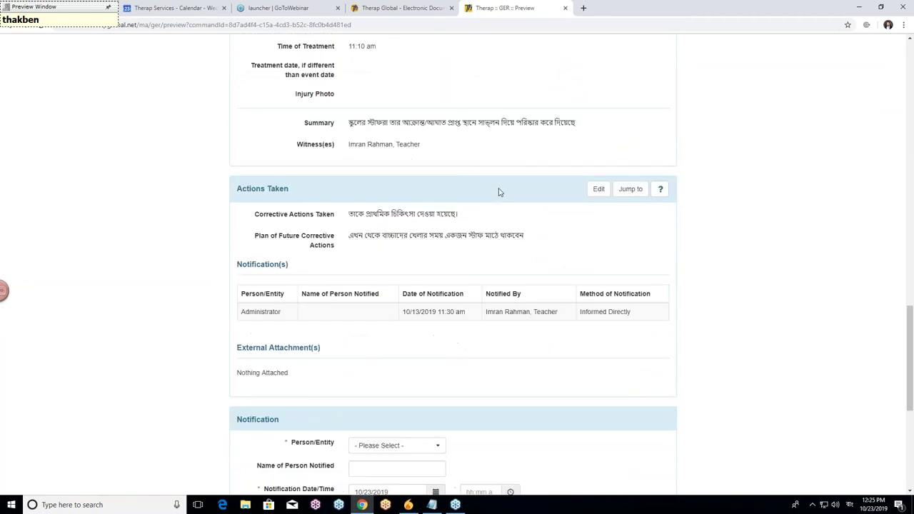
{"action": "scroll", "coordinate": [499, 192], "scroll_direction": "down", "scroll_amount": 5}
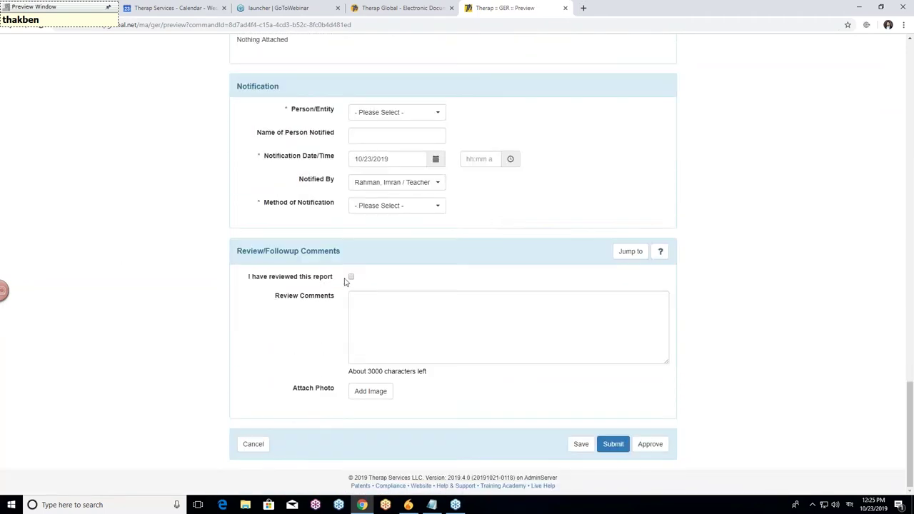
{"action": "left_click", "coordinate": [616, 452]}
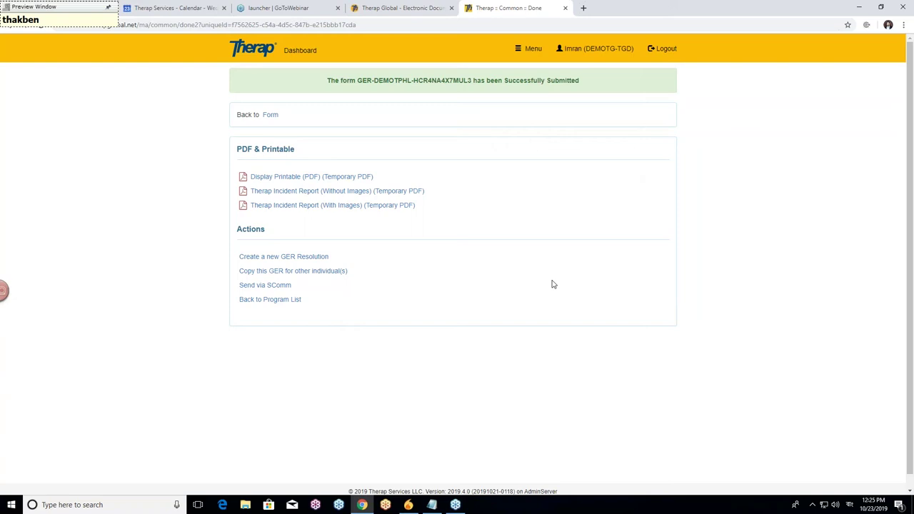
- Go back to the submitted report's form and look through it as far as the Event Injury section
{"action": "type", "text": "o"}
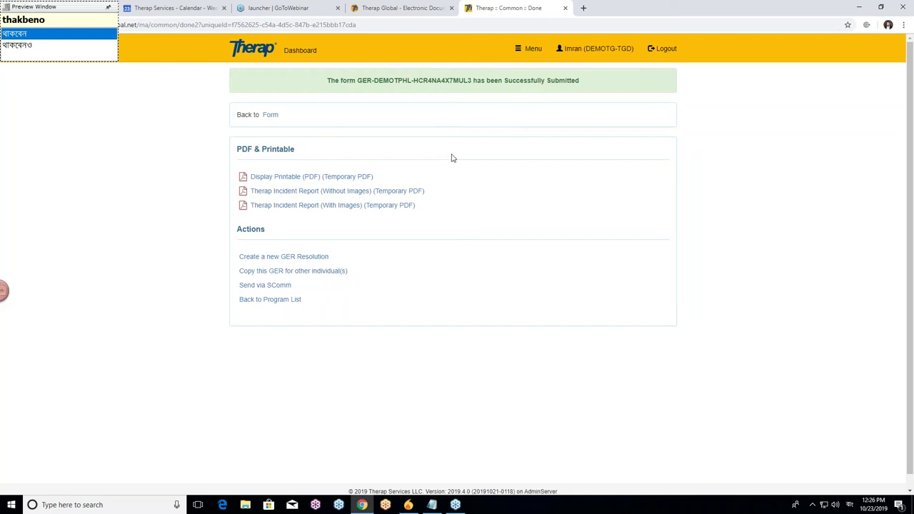
{"action": "left_click", "coordinate": [275, 116]}
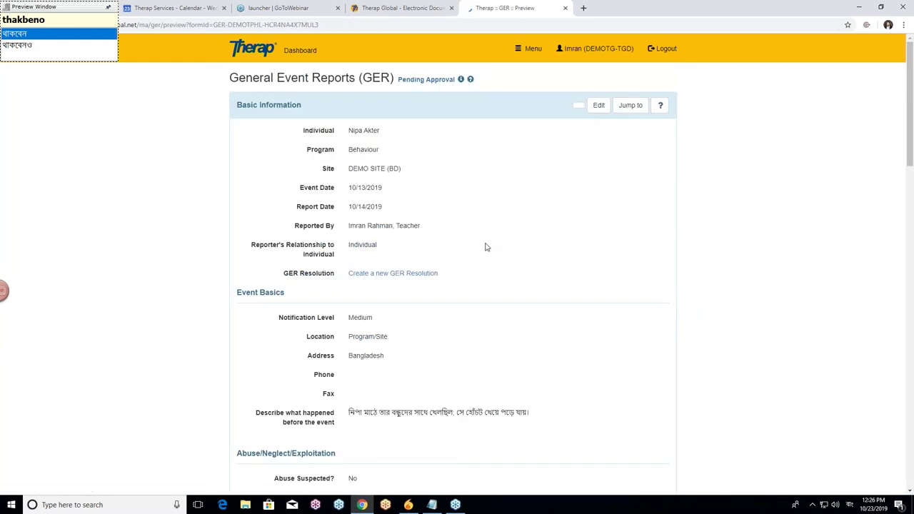
{"action": "scroll", "coordinate": [485, 242], "scroll_direction": "down", "scroll_amount": 5}
{"action": "scroll", "coordinate": [492, 241], "scroll_direction": "down", "scroll_amount": 2}
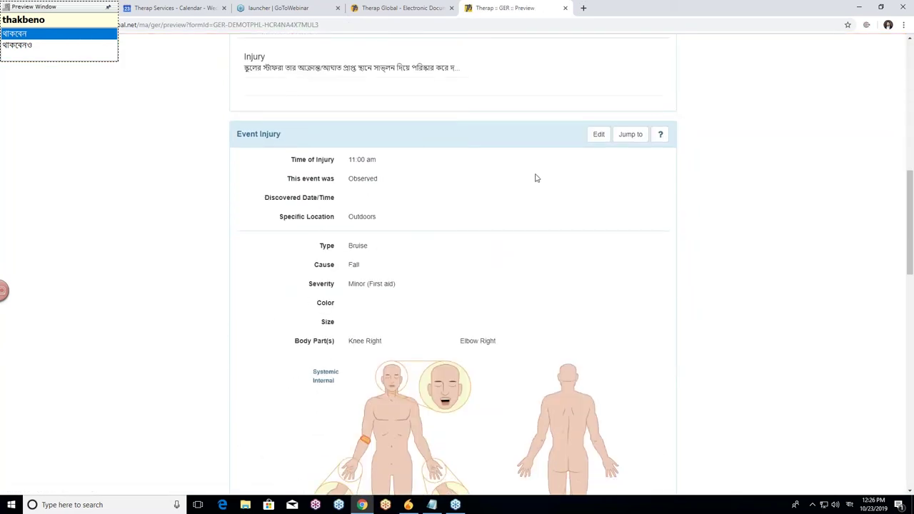
- Look through the whole pending report, from Basic Information down to Review/Followup Comments, and return to its start
{"action": "scroll", "coordinate": [446, 171], "scroll_direction": "down", "scroll_amount": 9}
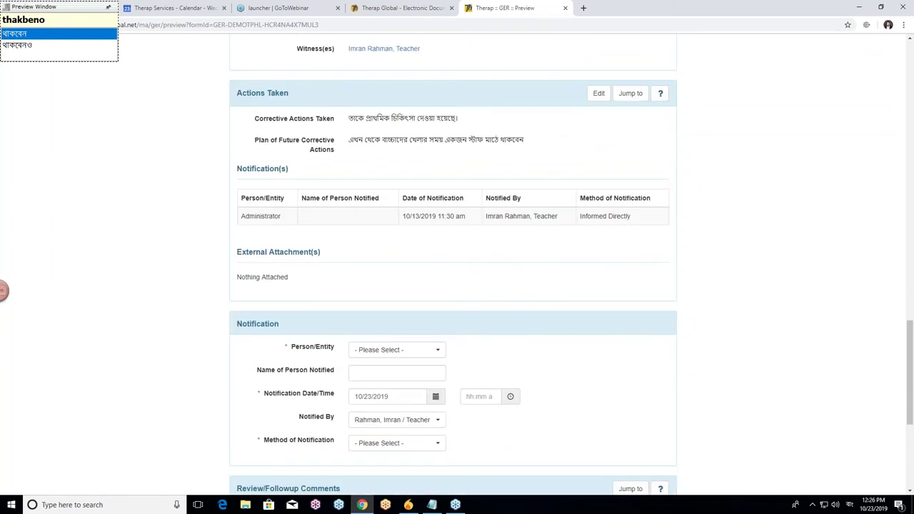
{"action": "scroll", "coordinate": [448, 170], "scroll_direction": "up", "scroll_amount": 20}
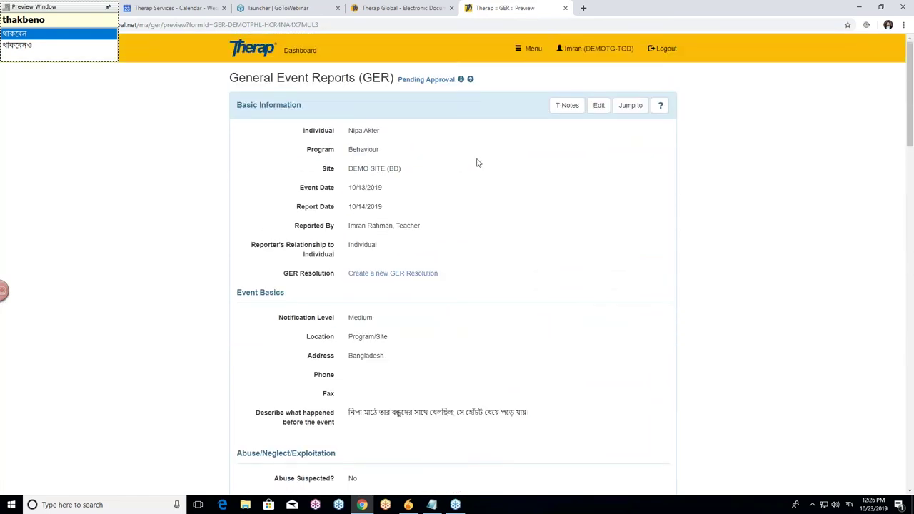
{"action": "scroll", "coordinate": [477, 162], "scroll_direction": "down", "scroll_amount": 4}
{"action": "scroll", "coordinate": [479, 163], "scroll_direction": "down", "scroll_amount": 12}
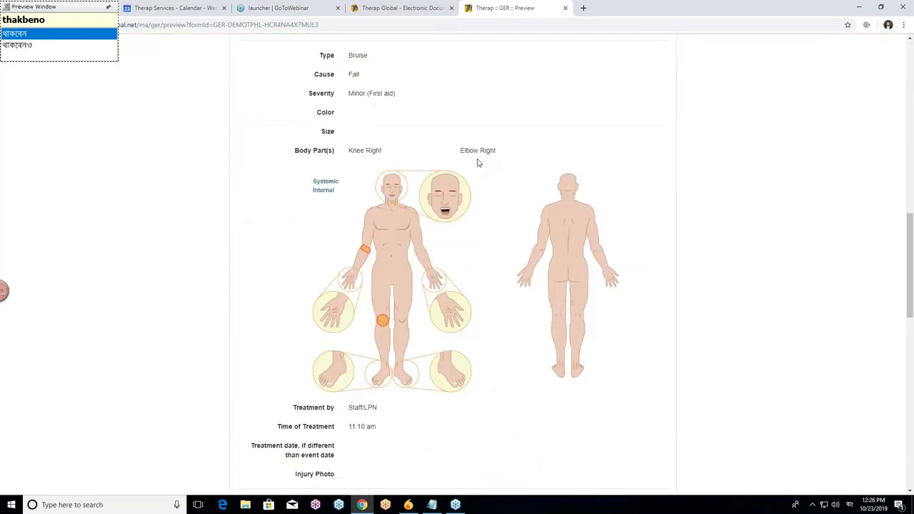
{"action": "scroll", "coordinate": [478, 163], "scroll_direction": "down", "scroll_amount": 4}
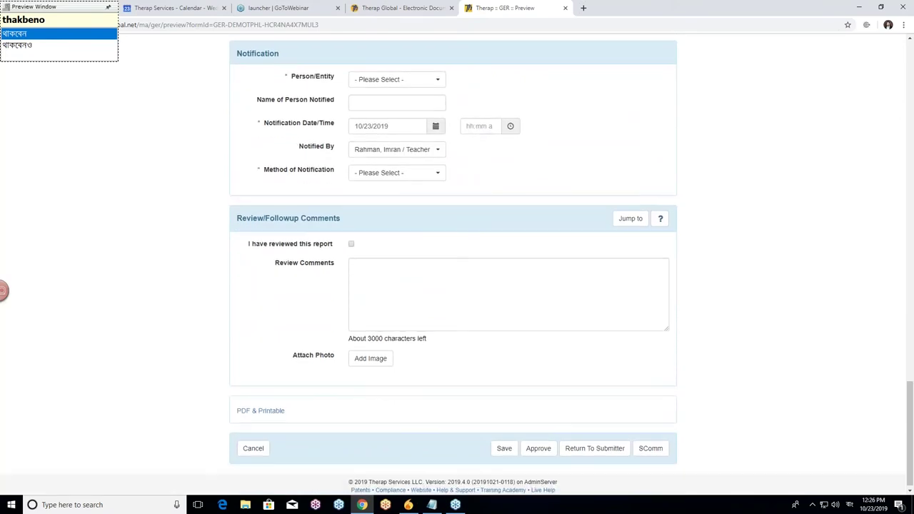
{"action": "scroll", "coordinate": [520, 311], "scroll_direction": "up", "scroll_amount": 18}
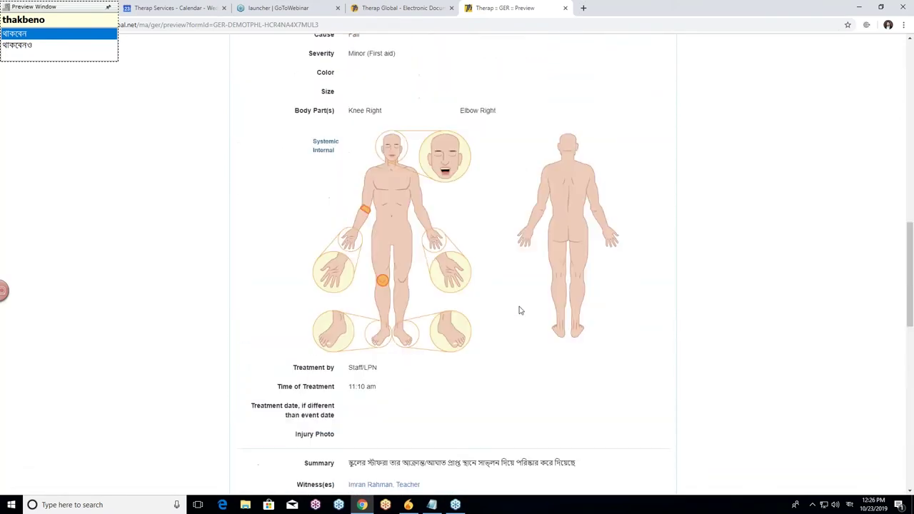
{"action": "scroll", "coordinate": [520, 311], "scroll_direction": "up", "scroll_amount": 2}
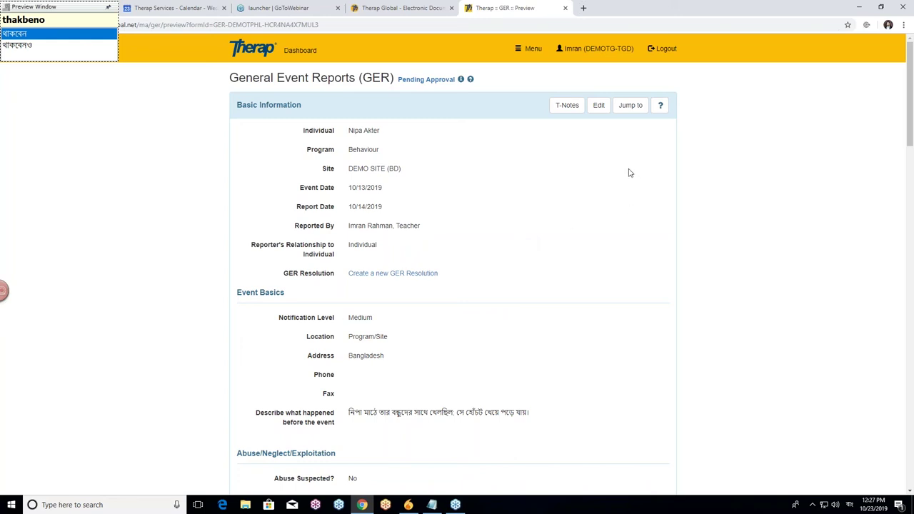
- Go back to the dashboard, open the General Event Reports search and choose the individual by name as a criterion
{"action": "left_click", "coordinate": [300, 52]}
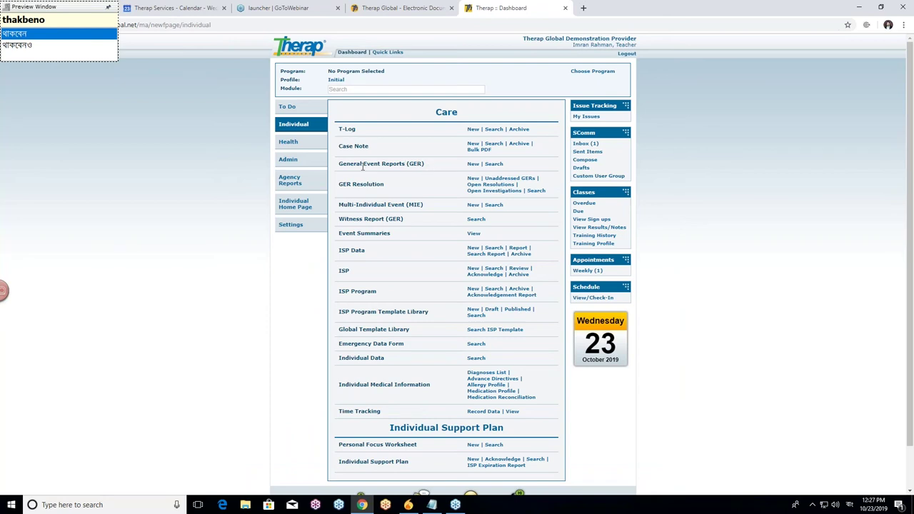
{"action": "left_click", "coordinate": [493, 165]}
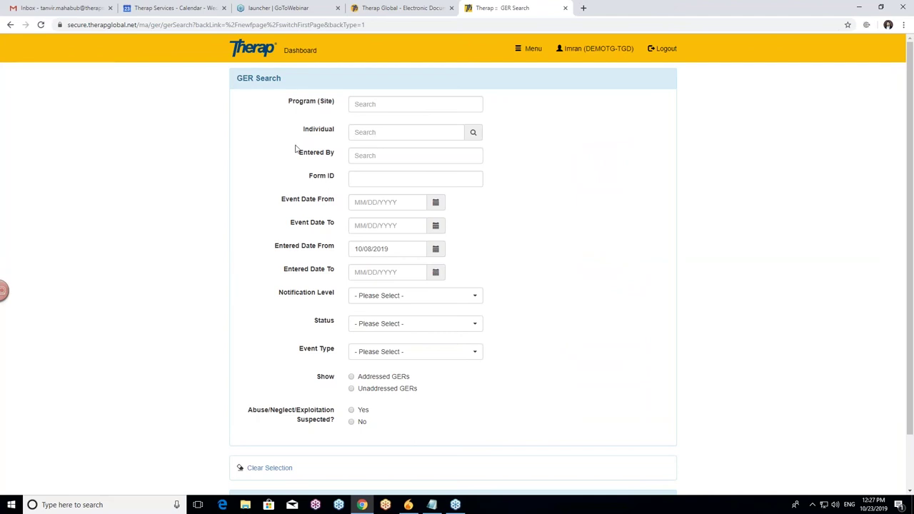
{"action": "left_click", "coordinate": [372, 131]}
{"action": "type", "text": "nipa a"}
{"action": "left_click", "coordinate": [390, 148]}
{"action": "scroll", "coordinate": [292, 250], "scroll_direction": "down", "scroll_amount": 2}
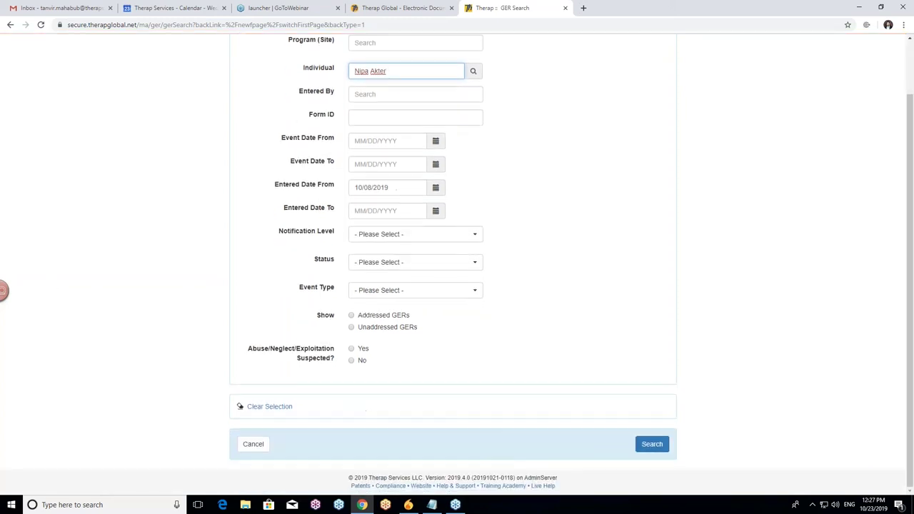
- Set the search's event date range from 09/01/2019 to 10/23/2019
{"action": "left_click", "coordinate": [435, 142]}
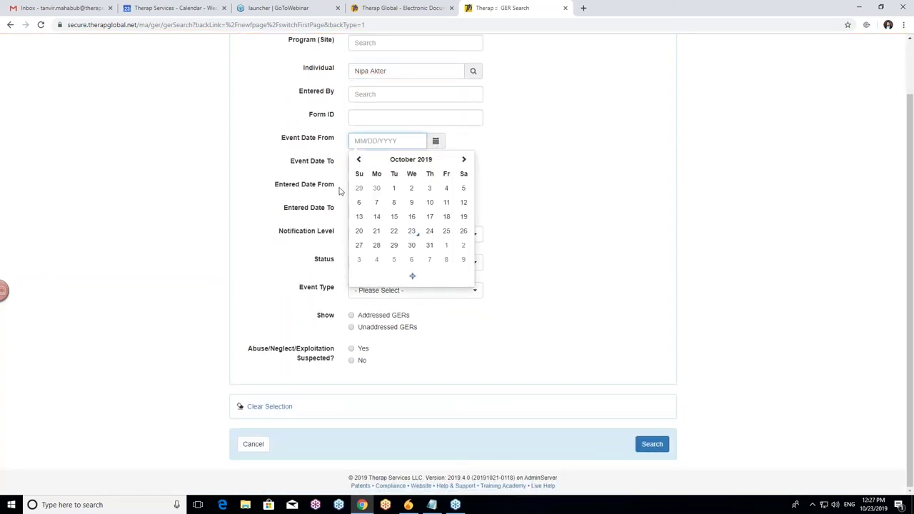
{"action": "left_click", "coordinate": [358, 159]}
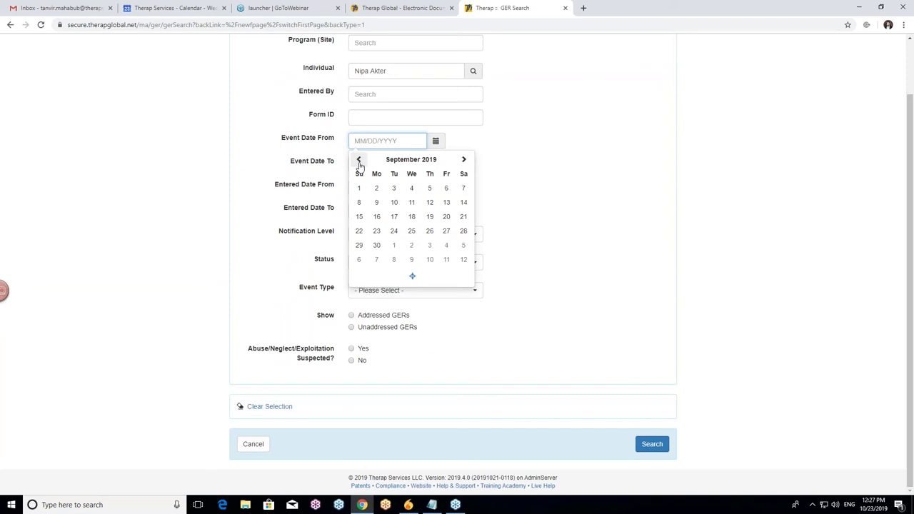
{"action": "left_click", "coordinate": [360, 188]}
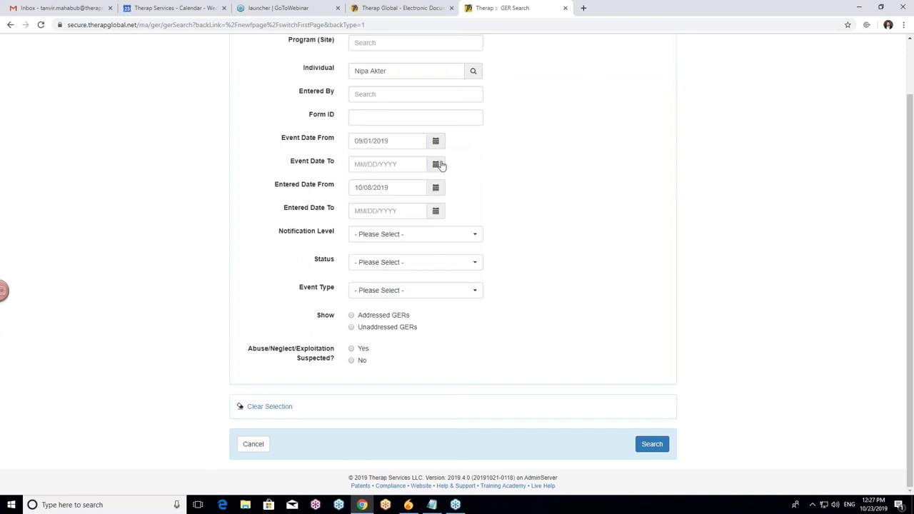
{"action": "left_click", "coordinate": [436, 164]}
{"action": "left_click", "coordinate": [413, 255]}
- Set Entered Date From to 10/01/2019 and run the GER search
{"action": "left_click", "coordinate": [436, 189]}
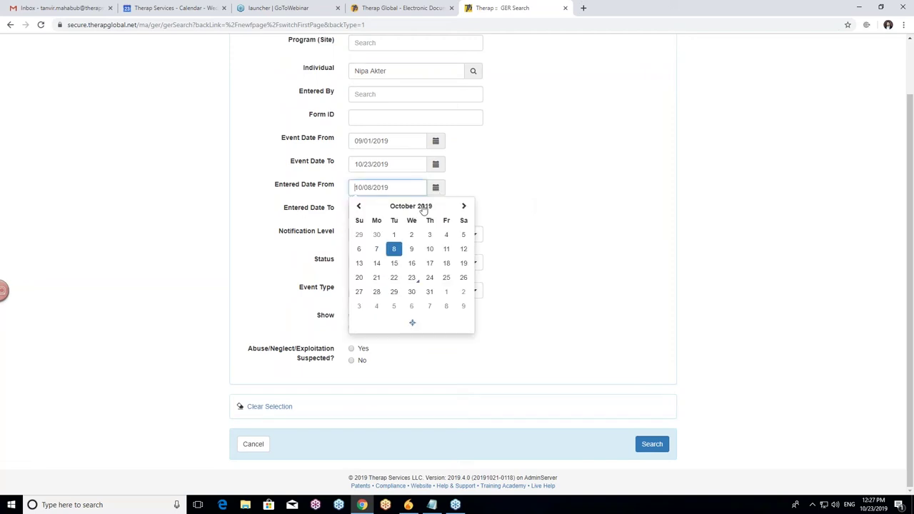
{"action": "left_click", "coordinate": [394, 235]}
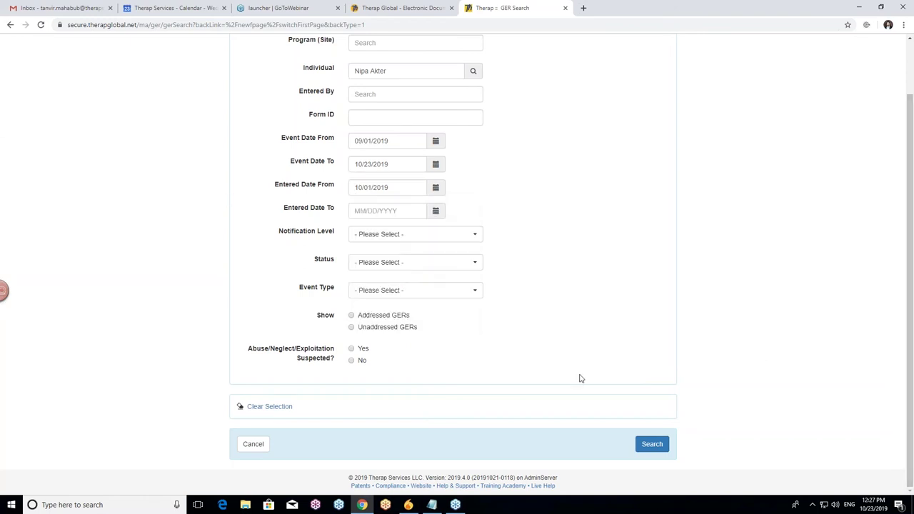
{"action": "left_click", "coordinate": [650, 446]}
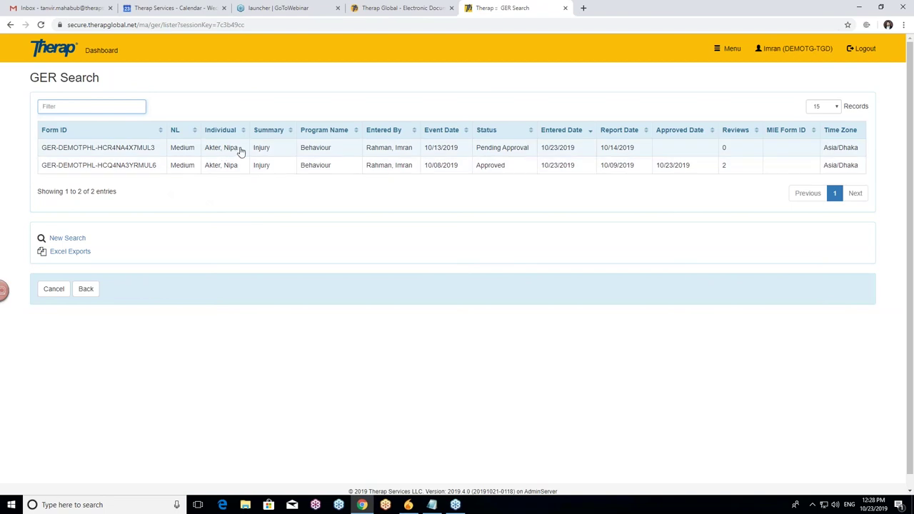
- Open the Pending Approval report from the search results, look through its sections and return to the results list
{"action": "left_click", "coordinate": [372, 154]}
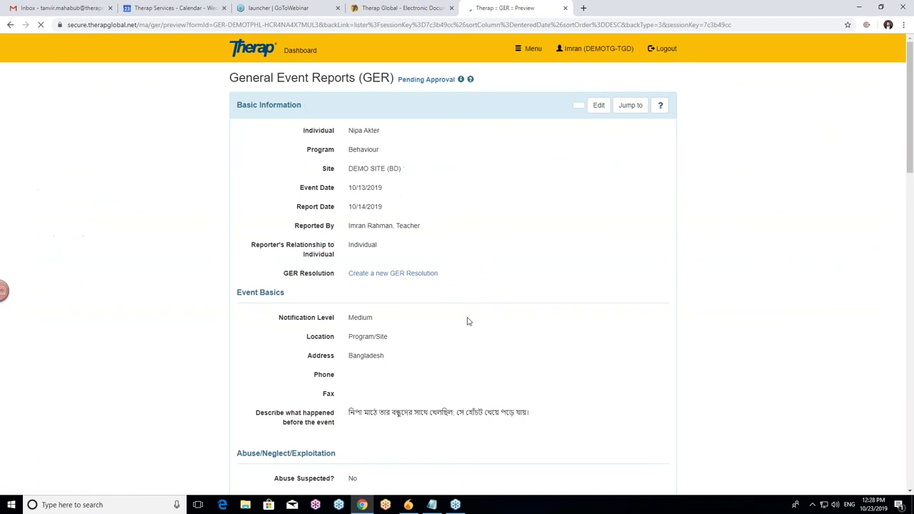
{"action": "scroll", "coordinate": [471, 315], "scroll_direction": "down", "scroll_amount": 10}
{"action": "scroll", "coordinate": [469, 312], "scroll_direction": "down", "scroll_amount": 10}
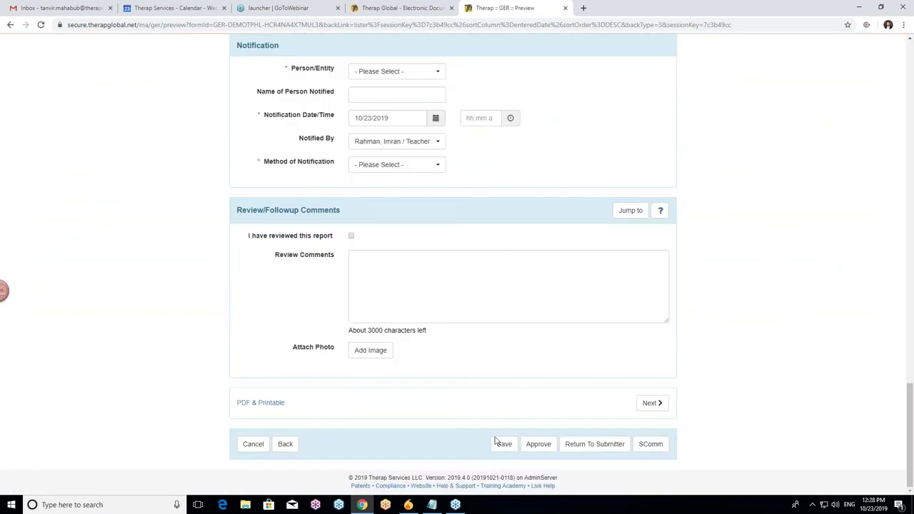
{"action": "scroll", "coordinate": [443, 392], "scroll_direction": "up", "scroll_amount": 15}
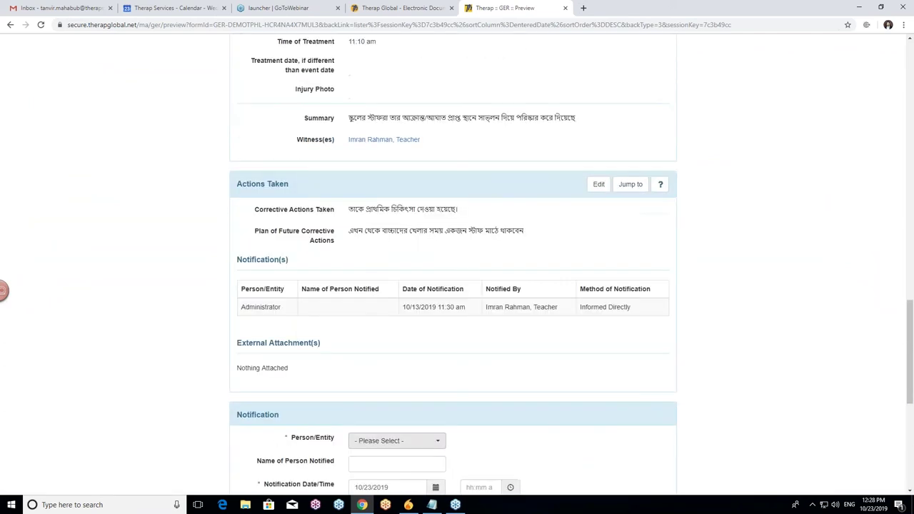
{"action": "scroll", "coordinate": [349, 149], "scroll_direction": "up", "scroll_amount": 5}
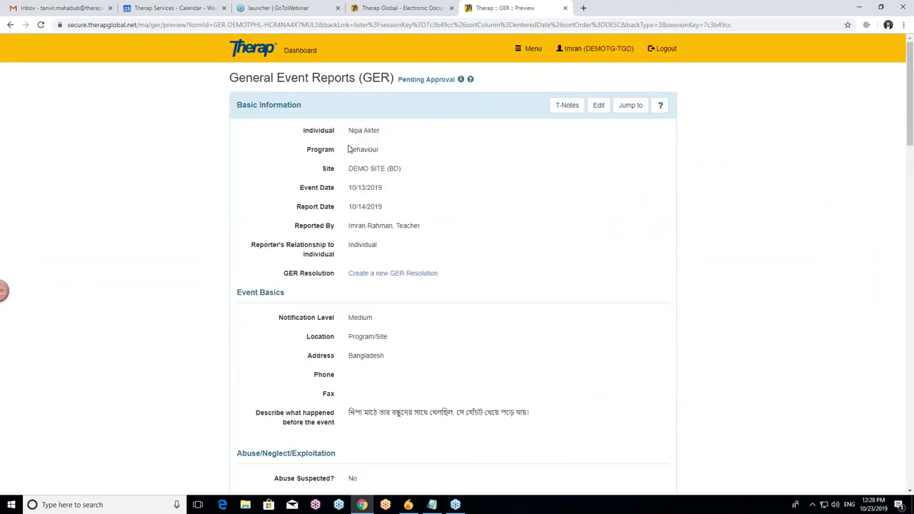
{"action": "scroll", "coordinate": [245, 371], "scroll_direction": "down", "scroll_amount": 20}
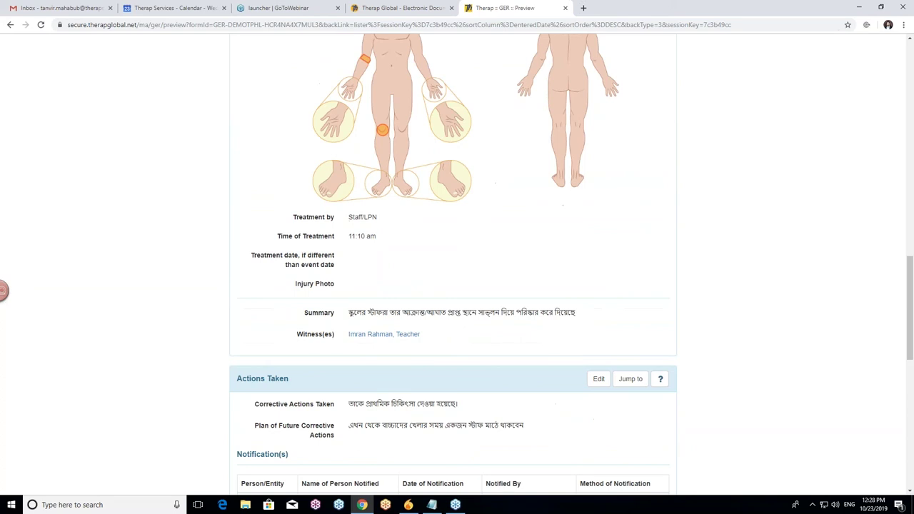
{"action": "left_click", "coordinate": [285, 444]}
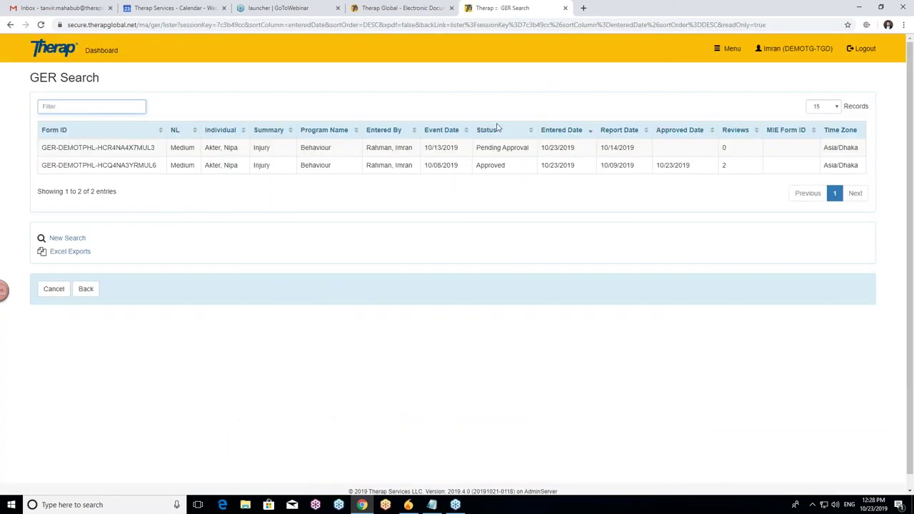
- Open the Approved report with event date 10/08/2019 and look through it down to Review/Followup Comments
{"action": "left_click", "coordinate": [257, 165]}
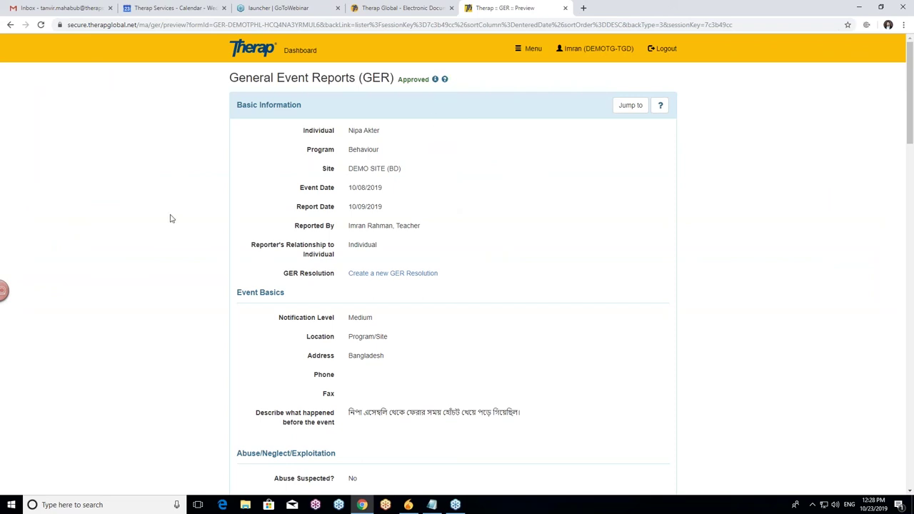
{"action": "scroll", "coordinate": [170, 218], "scroll_direction": "down", "scroll_amount": 15}
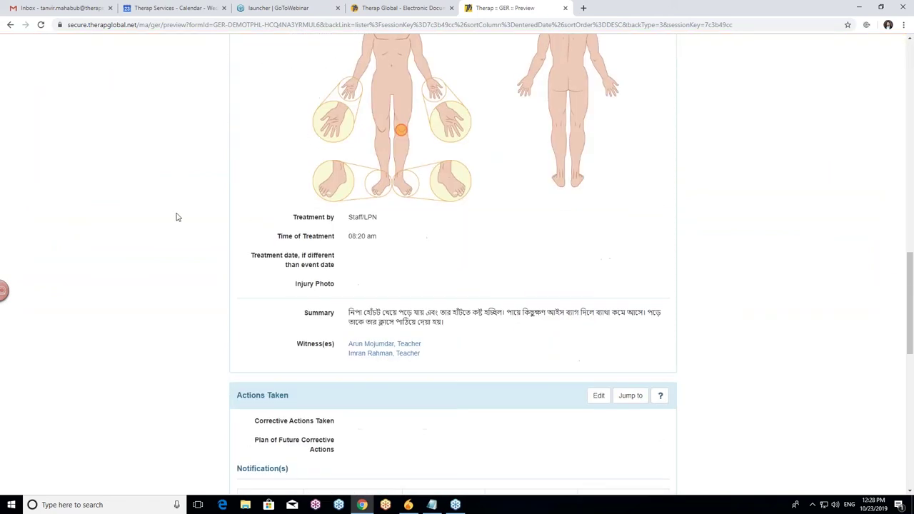
{"action": "scroll", "coordinate": [178, 217], "scroll_direction": "down", "scroll_amount": 8}
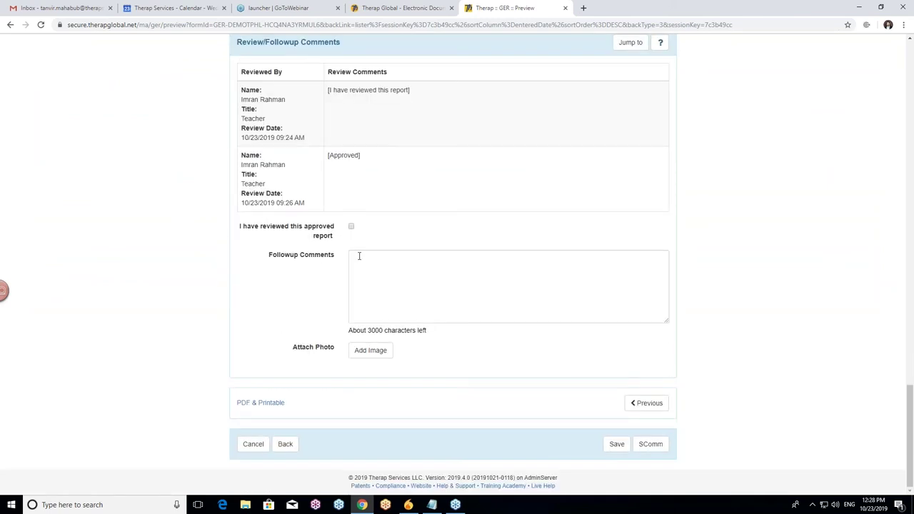
- Mark "I have reviewed this approved report", clear the mark again and check the existing review comments
{"action": "left_click", "coordinate": [351, 227]}
{"action": "left_click", "coordinate": [351, 227]}
{"action": "scroll", "coordinate": [185, 183], "scroll_direction": "up", "scroll_amount": 1}
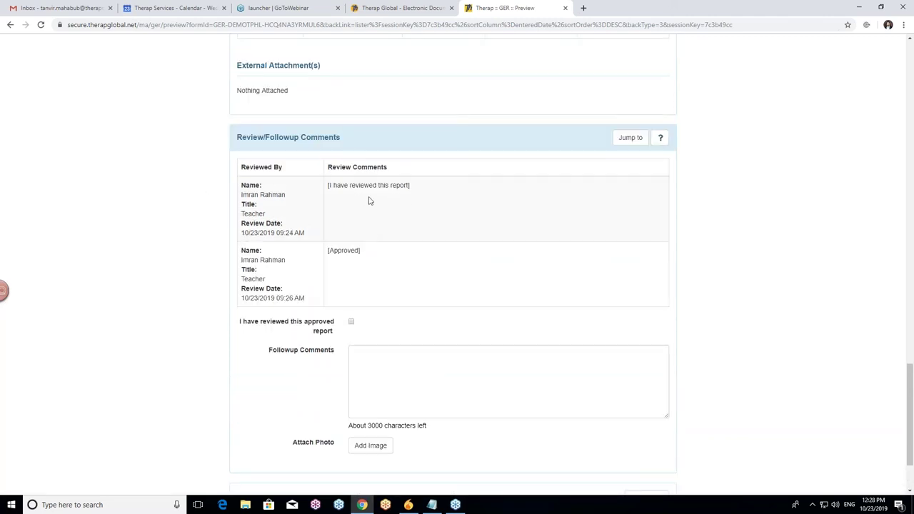
{"action": "scroll", "coordinate": [248, 280], "scroll_direction": "down", "scroll_amount": 1}
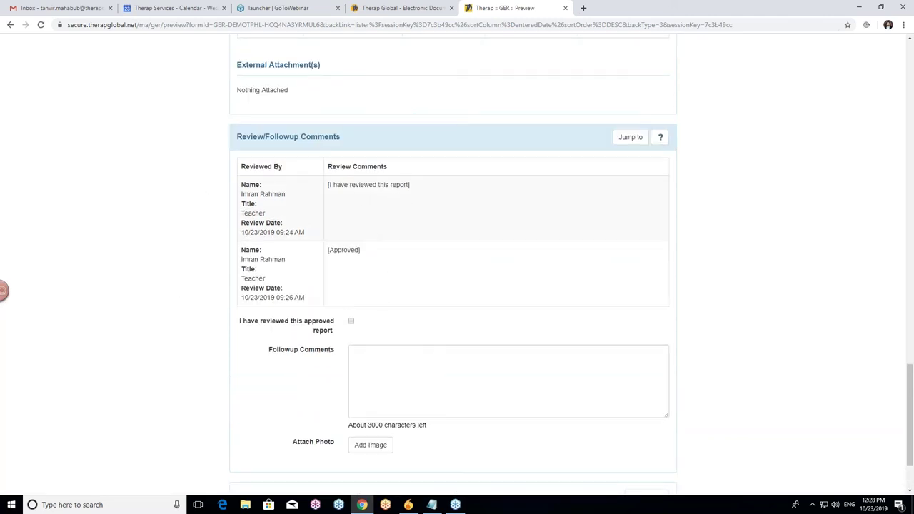
{"action": "scroll", "coordinate": [254, 273], "scroll_direction": "down", "scroll_amount": 1}
- Look back over the approved report up to Basic Information, and return to the dashboard without saving changes
{"action": "scroll", "coordinate": [258, 276], "scroll_direction": "up", "scroll_amount": 10}
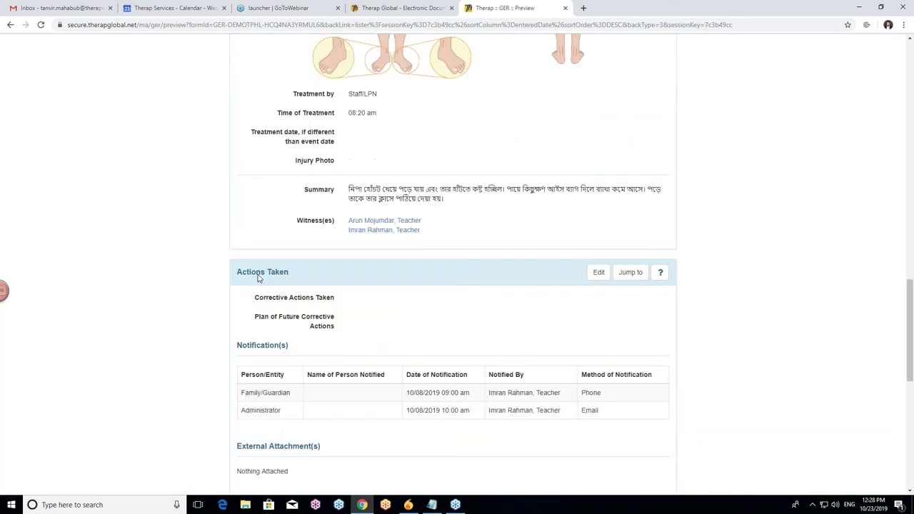
{"action": "scroll", "coordinate": [259, 276], "scroll_direction": "up", "scroll_amount": 10}
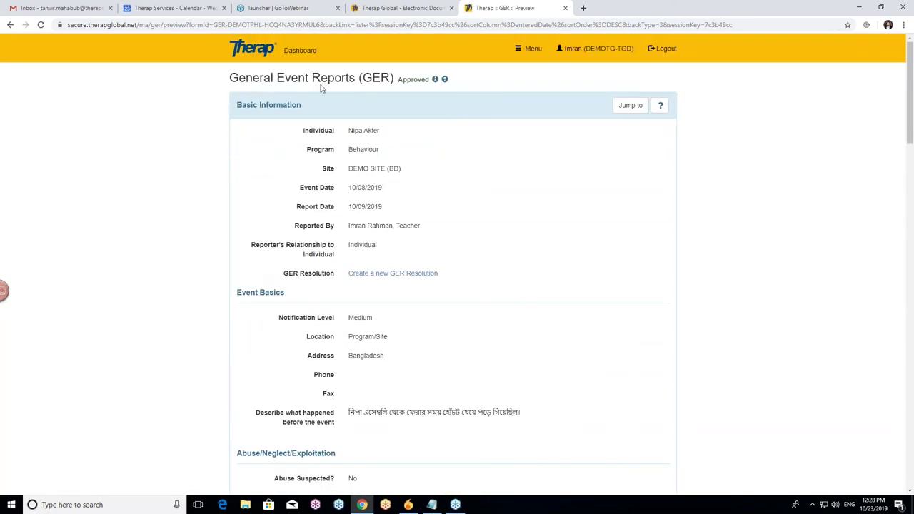
{"action": "left_click", "coordinate": [252, 48]}
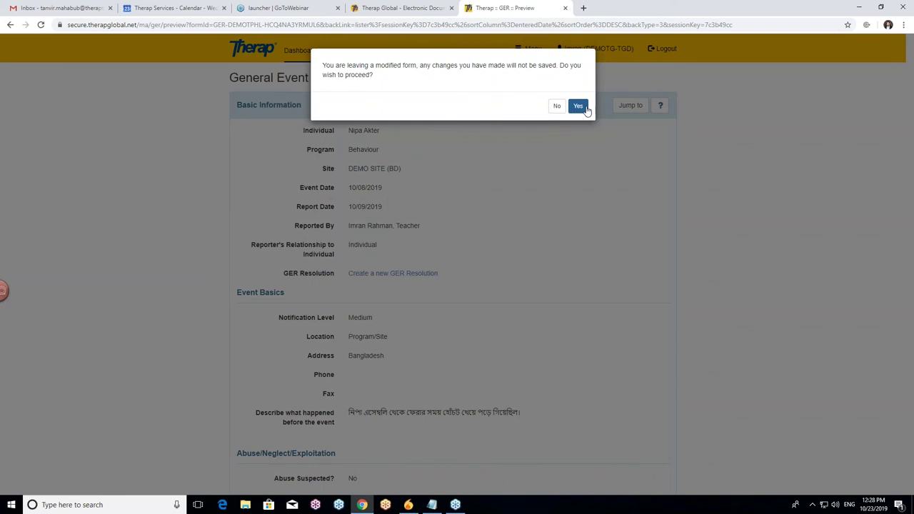
{"action": "left_click", "coordinate": [578, 103]}
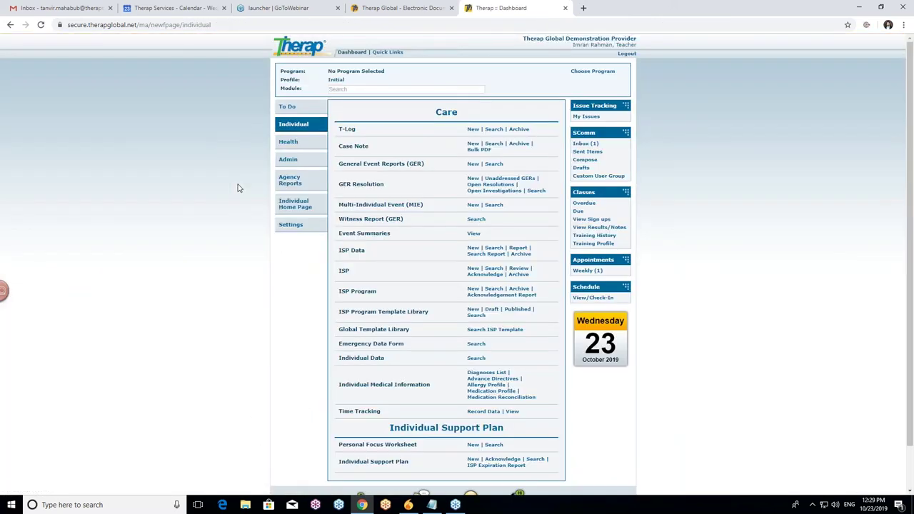